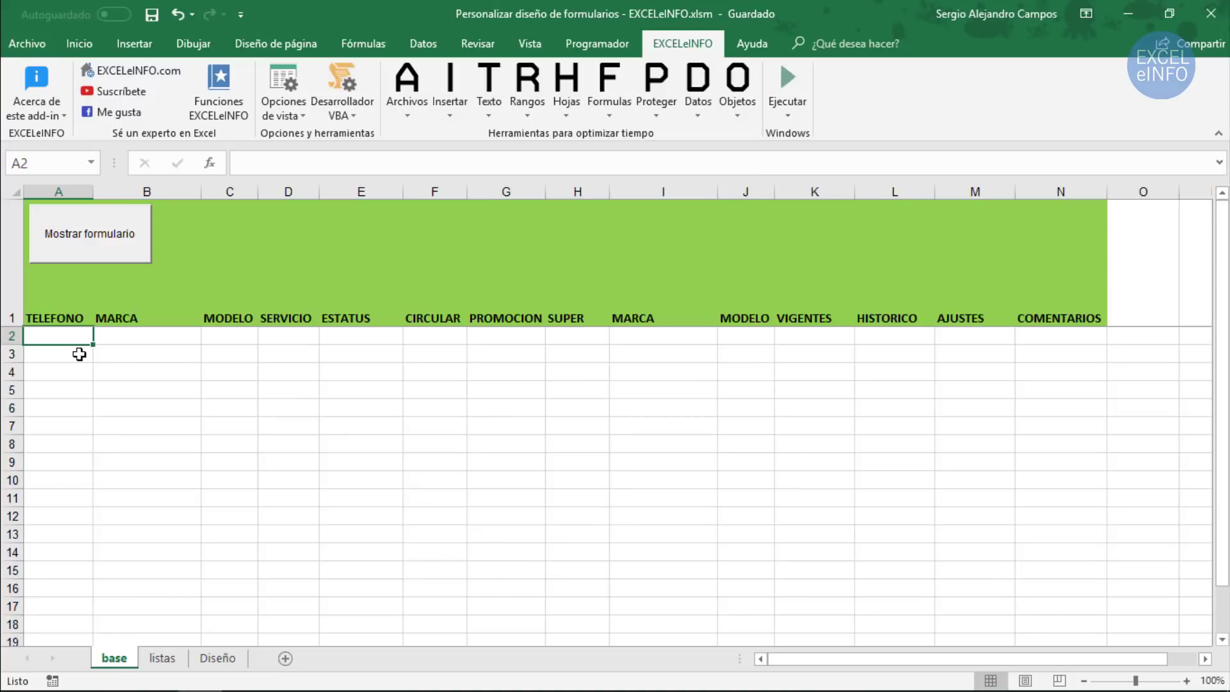
# - From EXCELeINFO's Archivos menu, open 'Guardar hojas en archivos separados', listing sheets base, listas and Diseño
pyautogui.click(79, 354)
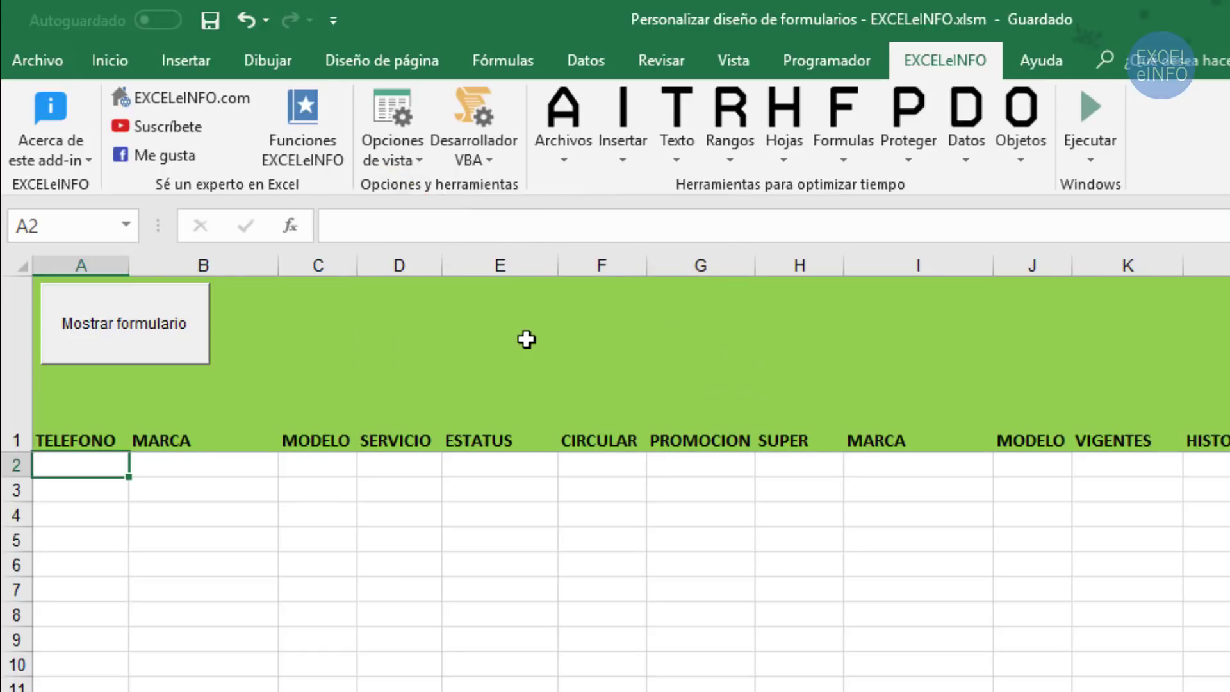
pyautogui.click(562, 107)
pyautogui.click(723, 241)
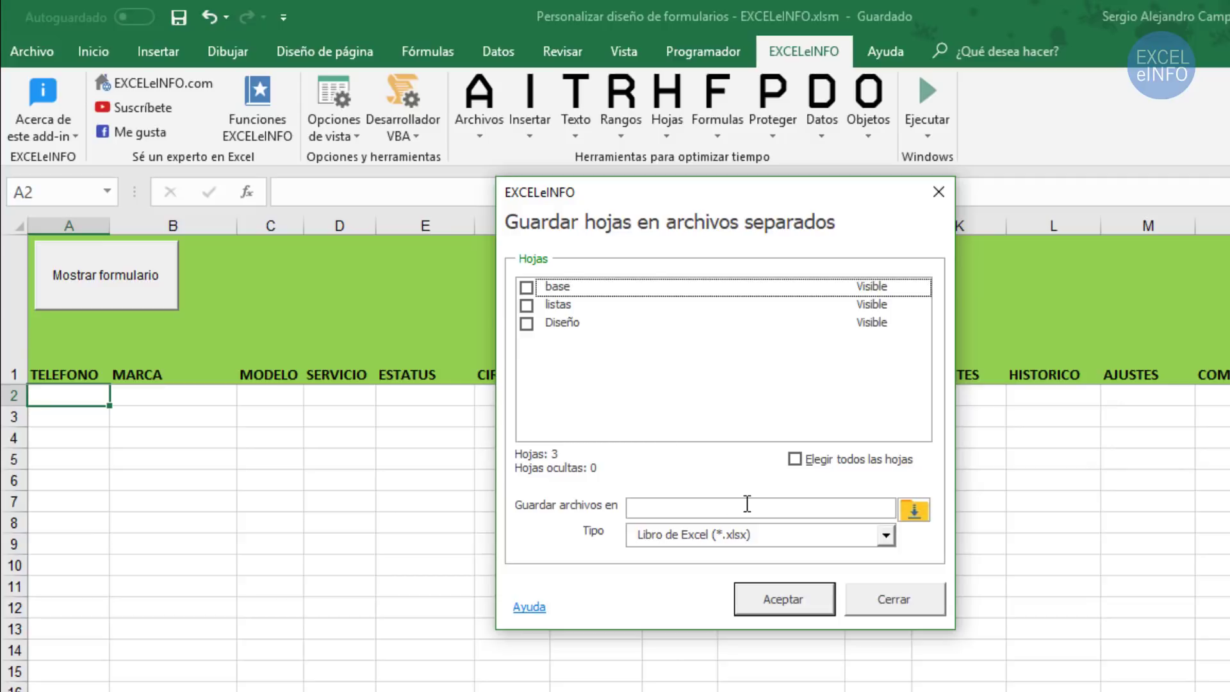
# - Close the save-sheets dialog, then open and close the 'Enviar hoja activa por email' tool
pyautogui.click(876, 588)
pyautogui.click(472, 127)
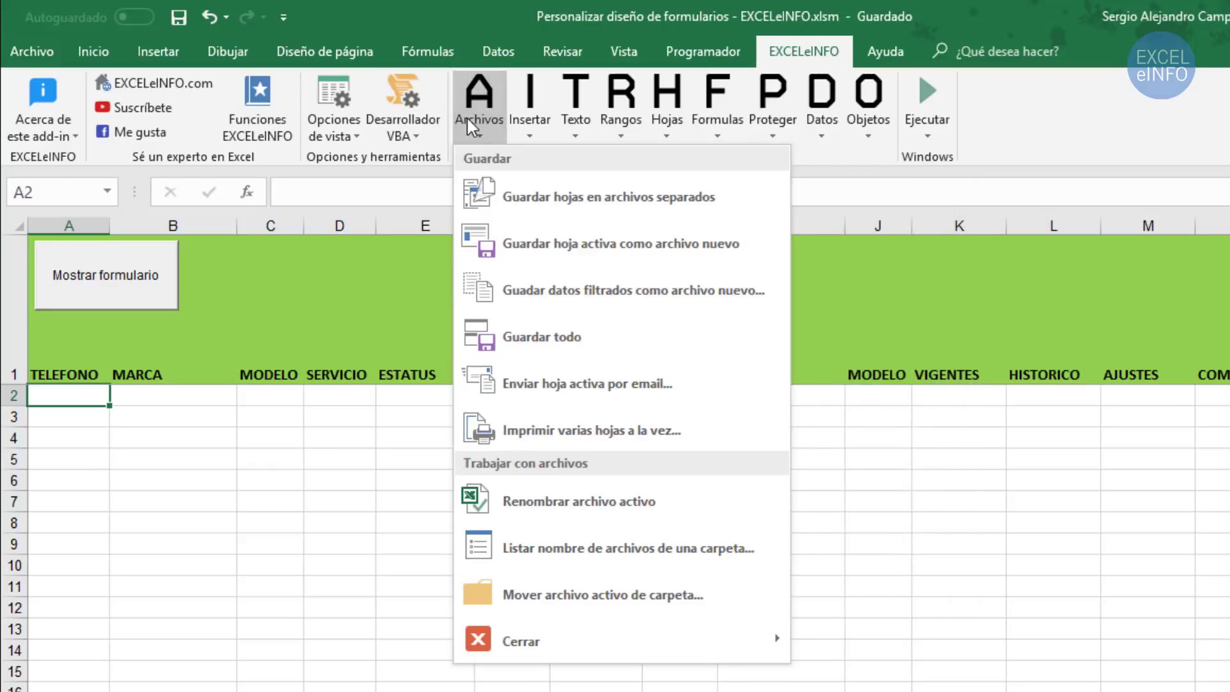
pyautogui.click(559, 383)
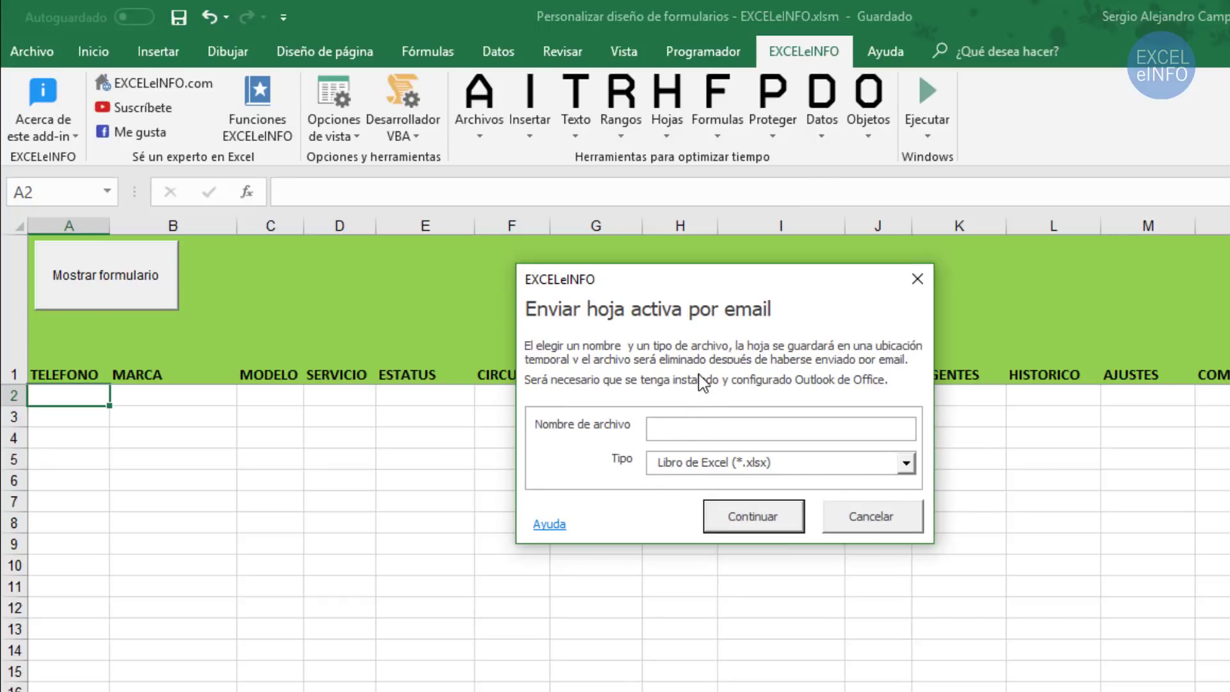
pyautogui.click(928, 278)
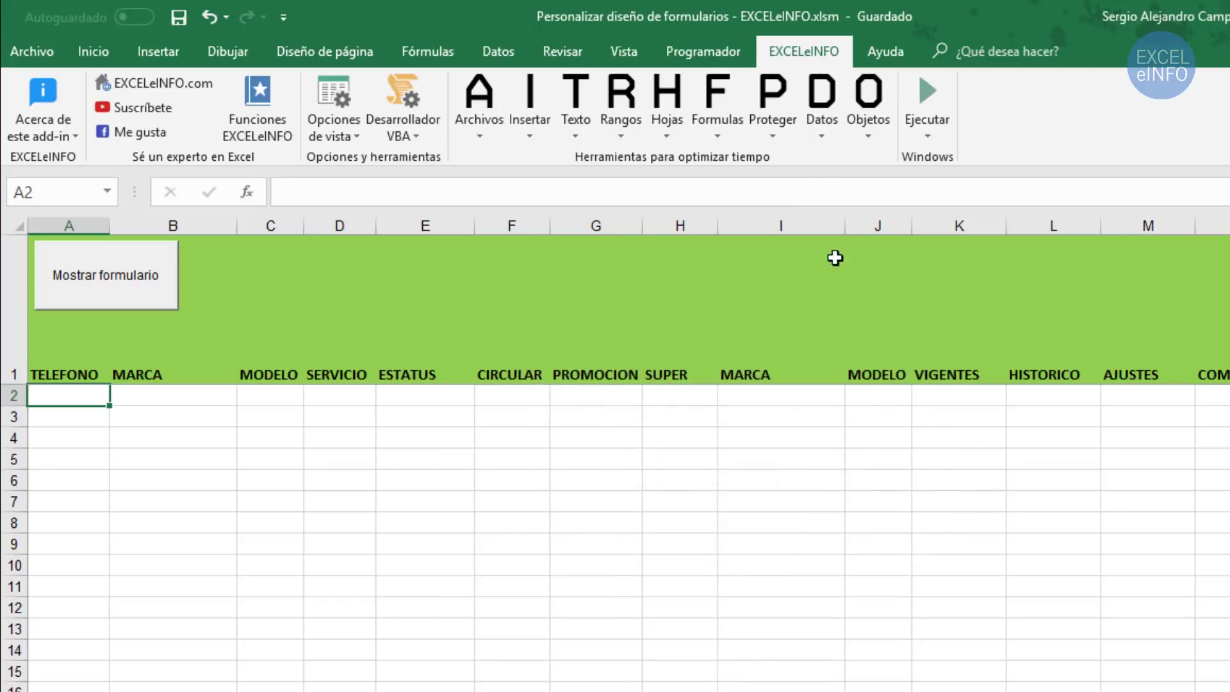
# - Open and close the Formulas error message tool
pyautogui.click(708, 98)
pyautogui.click(709, 192)
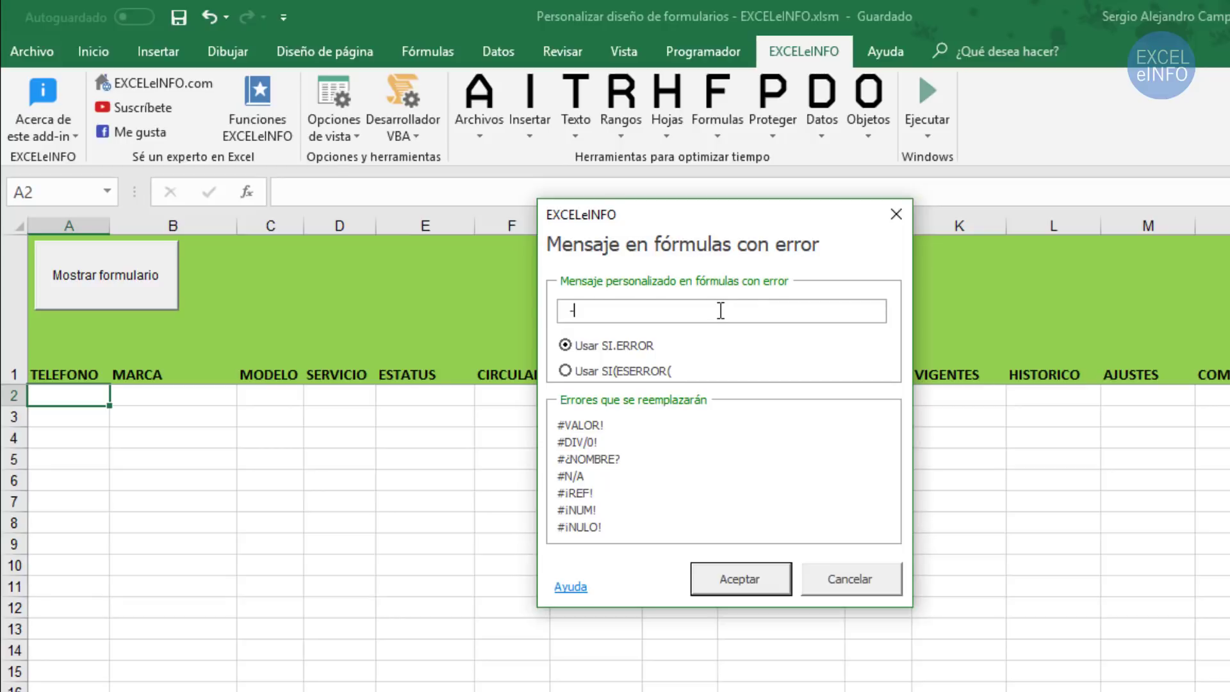
pyautogui.click(897, 214)
# - Open and close Archivos > Mover archivo, then cancel the 'Normalizar/unificar base de datos' dialog
pyautogui.click(487, 133)
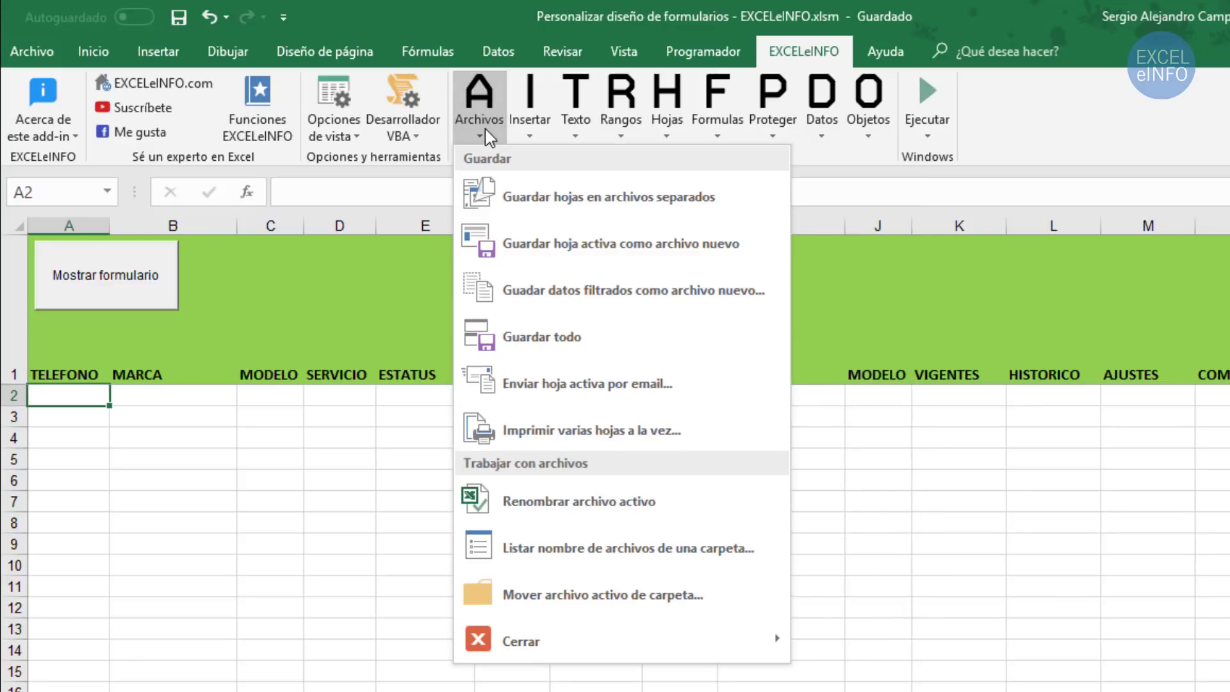
pyautogui.click(679, 587)
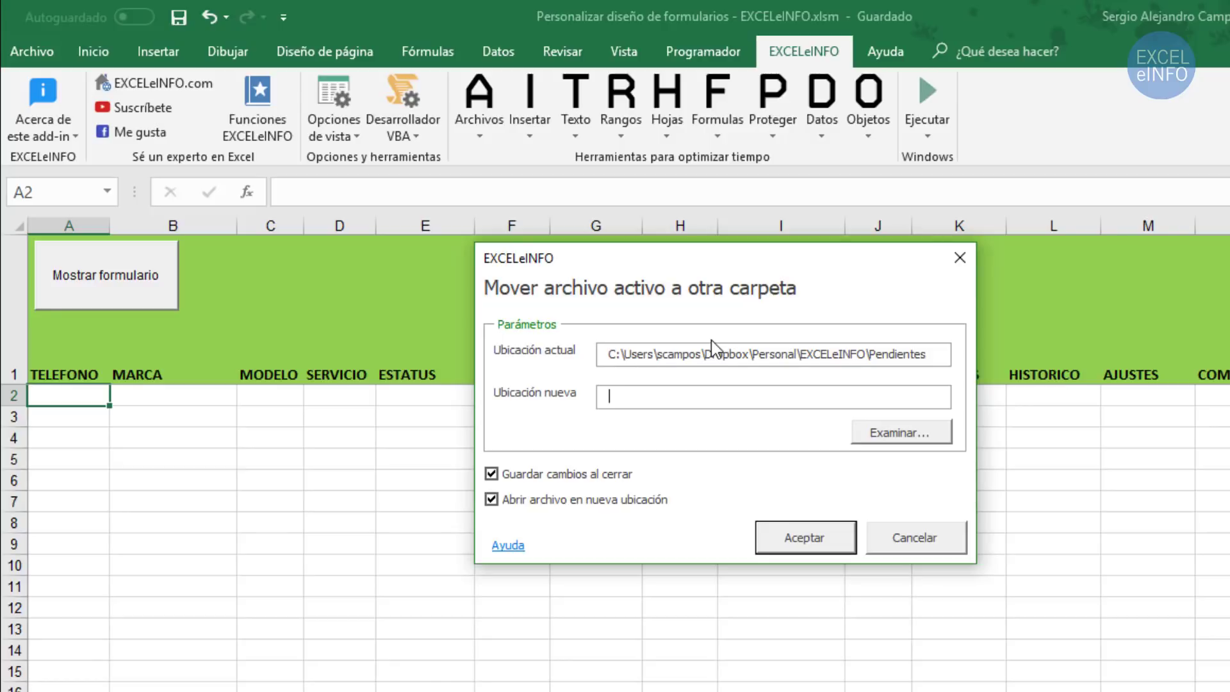
pyautogui.click(959, 257)
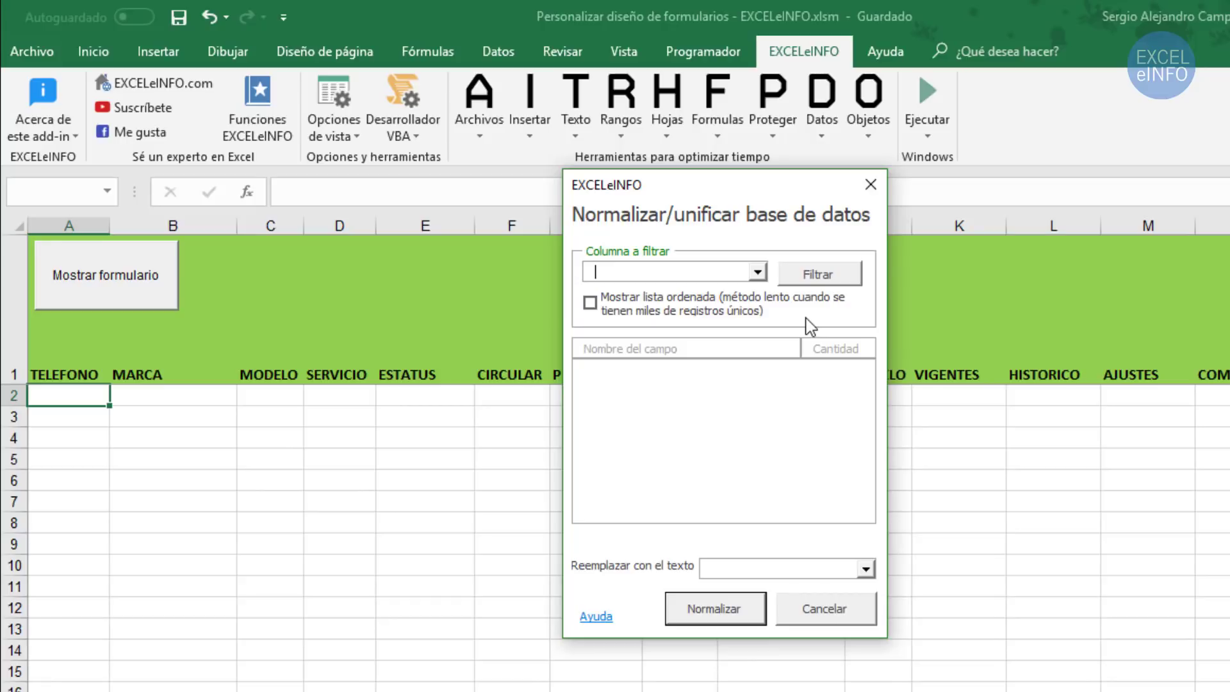
pyautogui.click(844, 608)
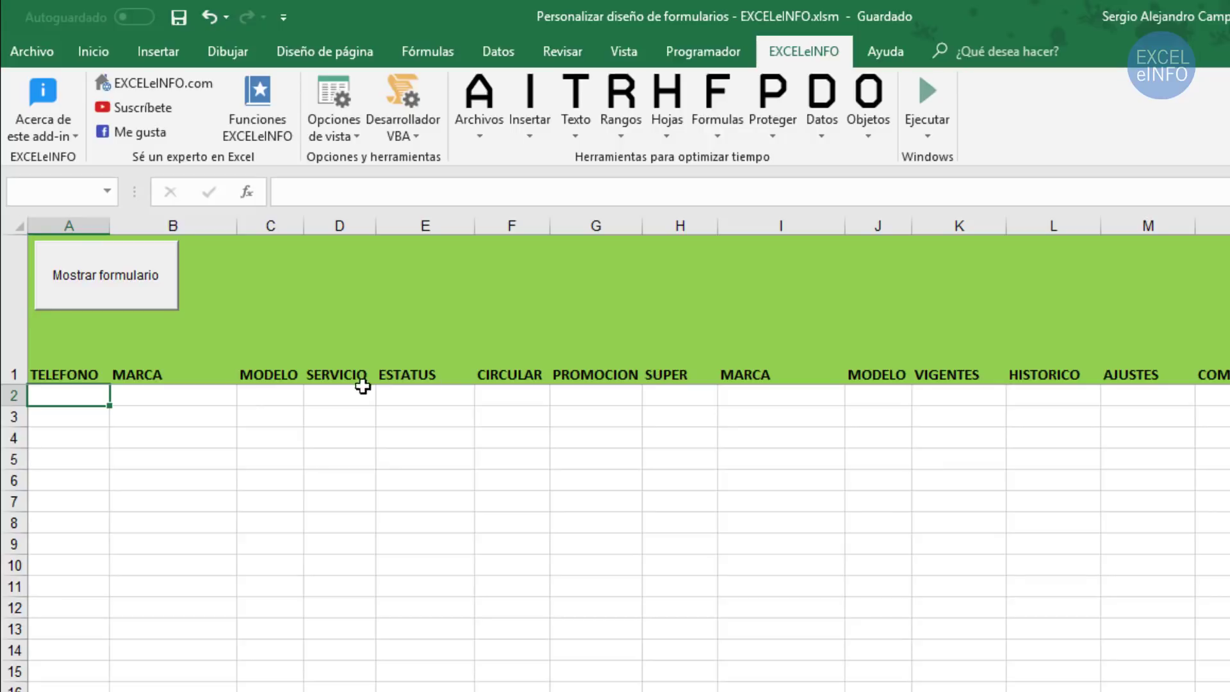
# - Select the data area A2:M10 and cell A1, then open and close the Captura de datos form
pyautogui.moveTo(77, 395); pyautogui.dragTo(1218, 522)
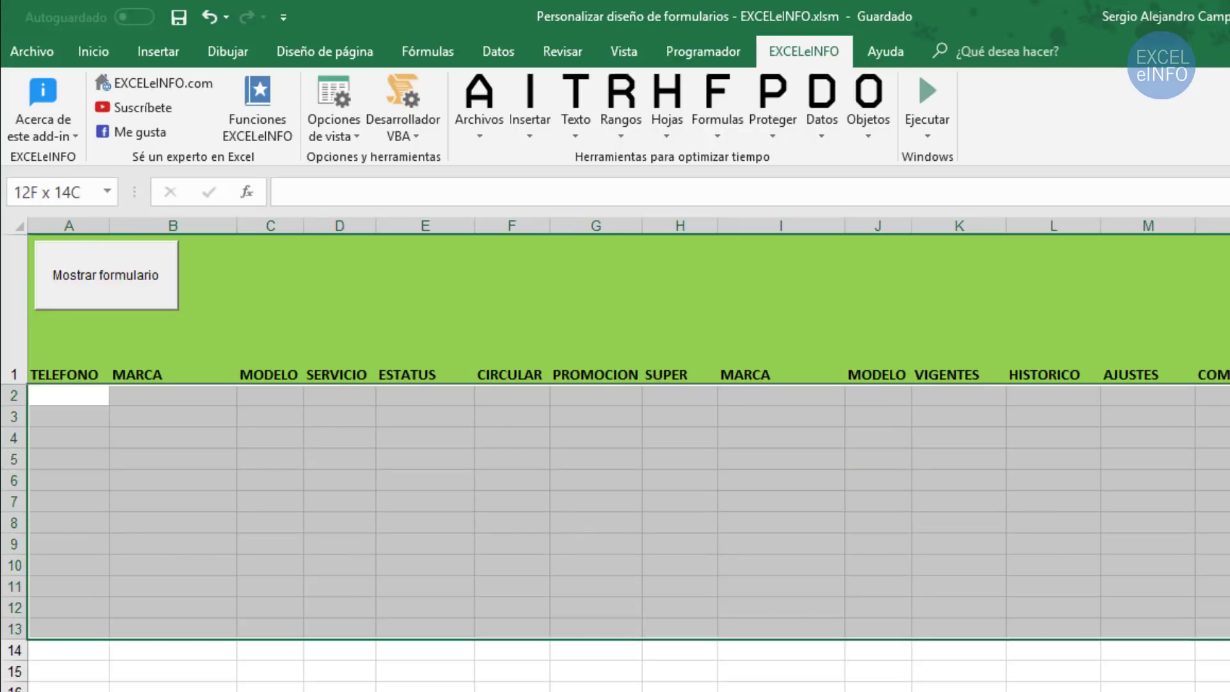
pyautogui.moveTo(60, 400); pyautogui.dragTo(1191, 560)
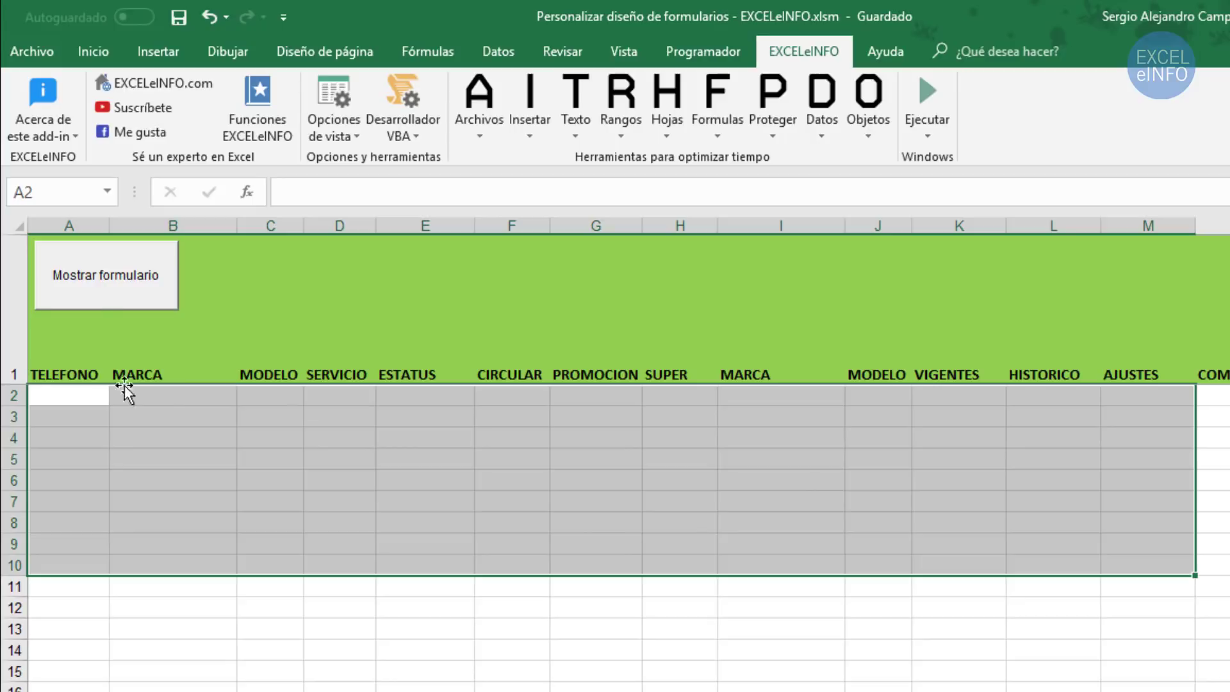
pyautogui.click(103, 367)
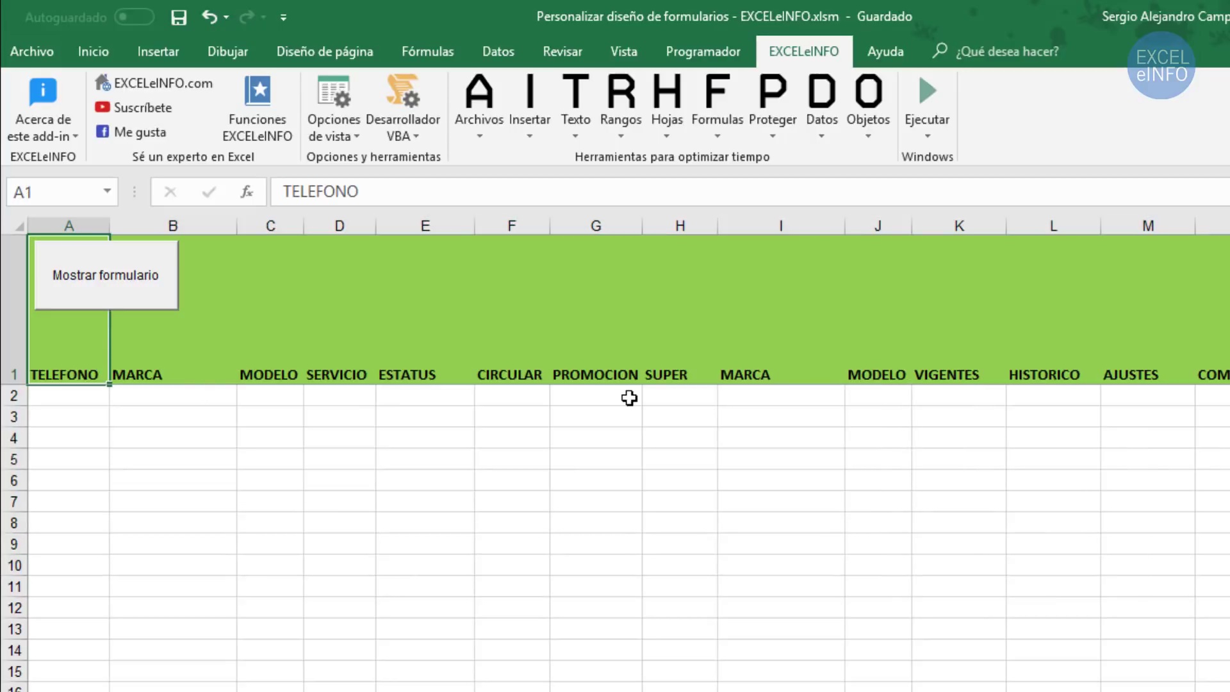
pyautogui.click(169, 275)
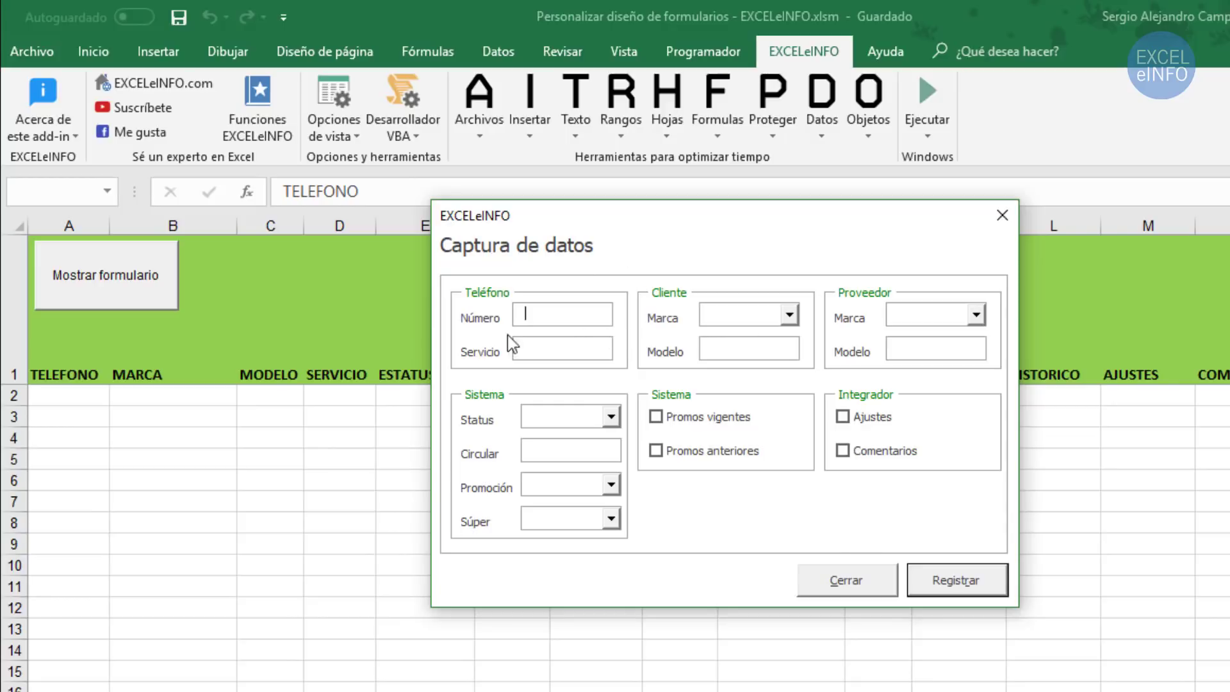
pyautogui.click(852, 586)
# - Open and close the 'Guardar hojas en archivos separados' tool again
pyautogui.click(483, 130)
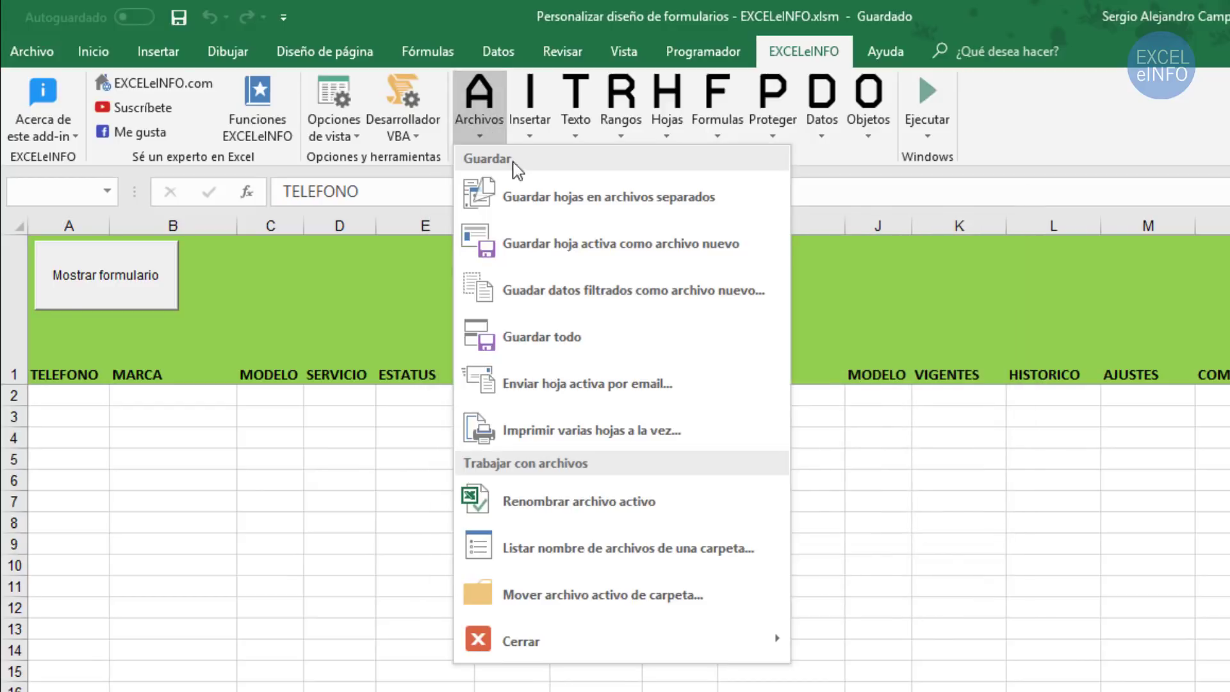
pyautogui.click(580, 200)
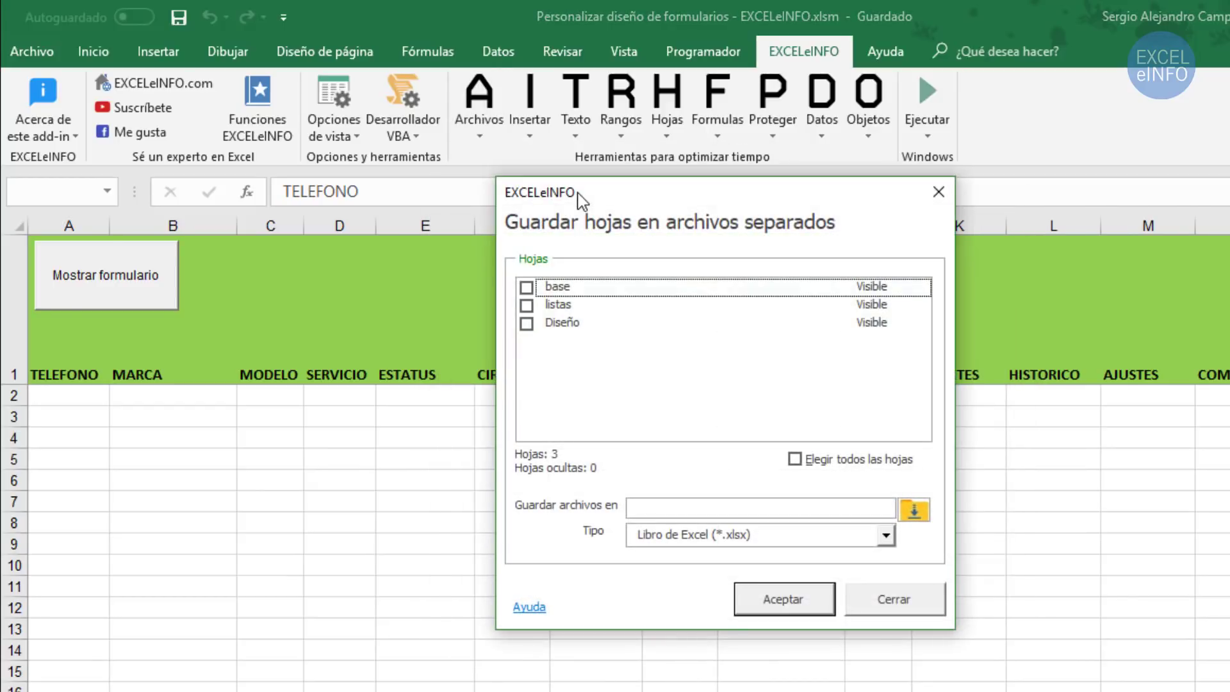
pyautogui.click(937, 194)
# - Reopen and close the Captura de datos form, then show the Programador tab
pyautogui.click(128, 276)
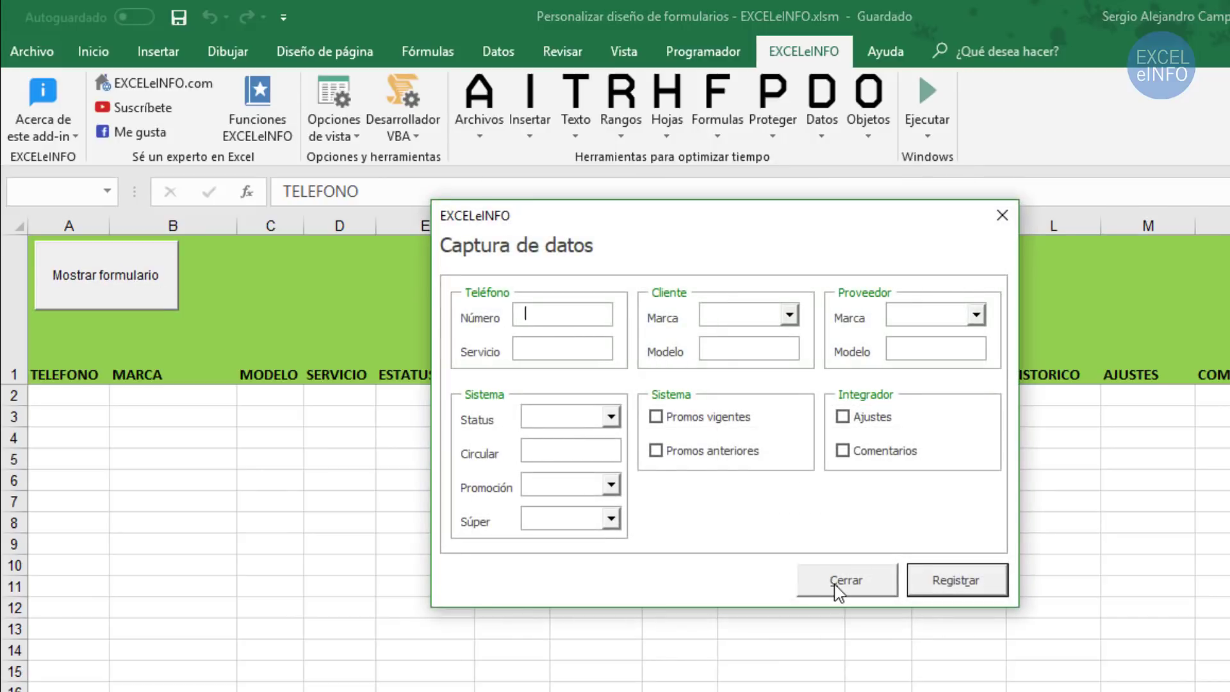
pyautogui.click(840, 581)
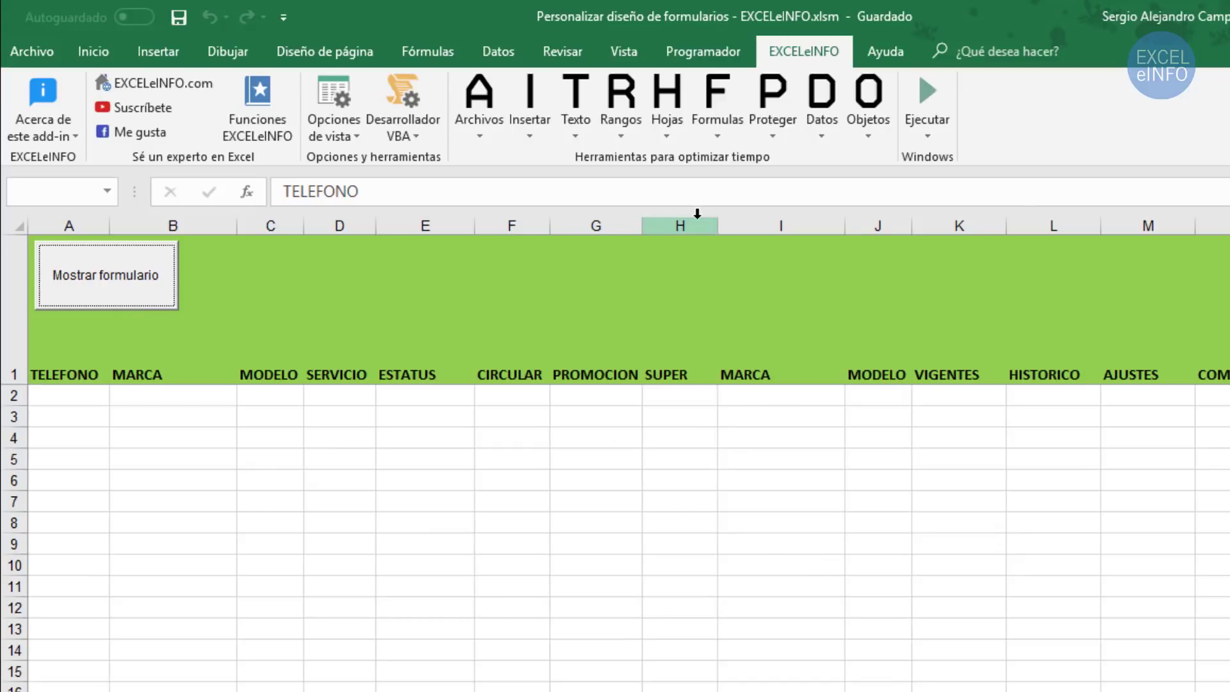
pyautogui.click(708, 61)
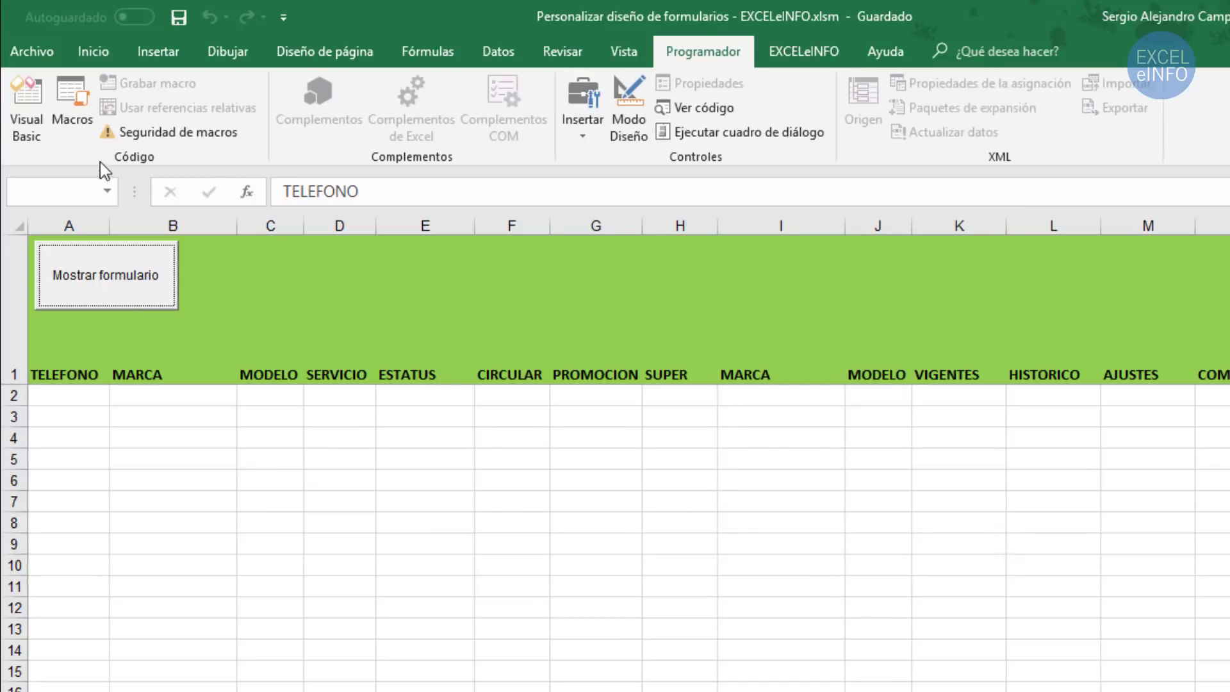
# - In the Visual Basic editor, test-run frmCaptura, close it, and open Módulo2's FormDesign code
pyautogui.click(28, 128)
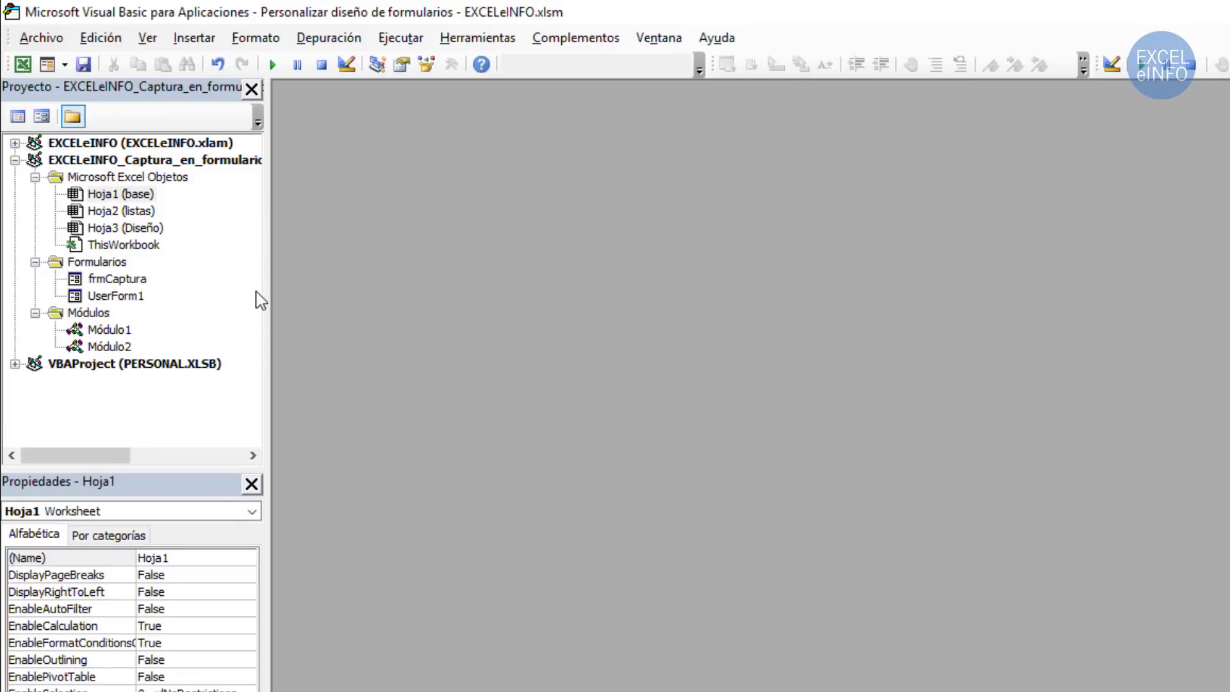
pyautogui.doubleClick(124, 279)
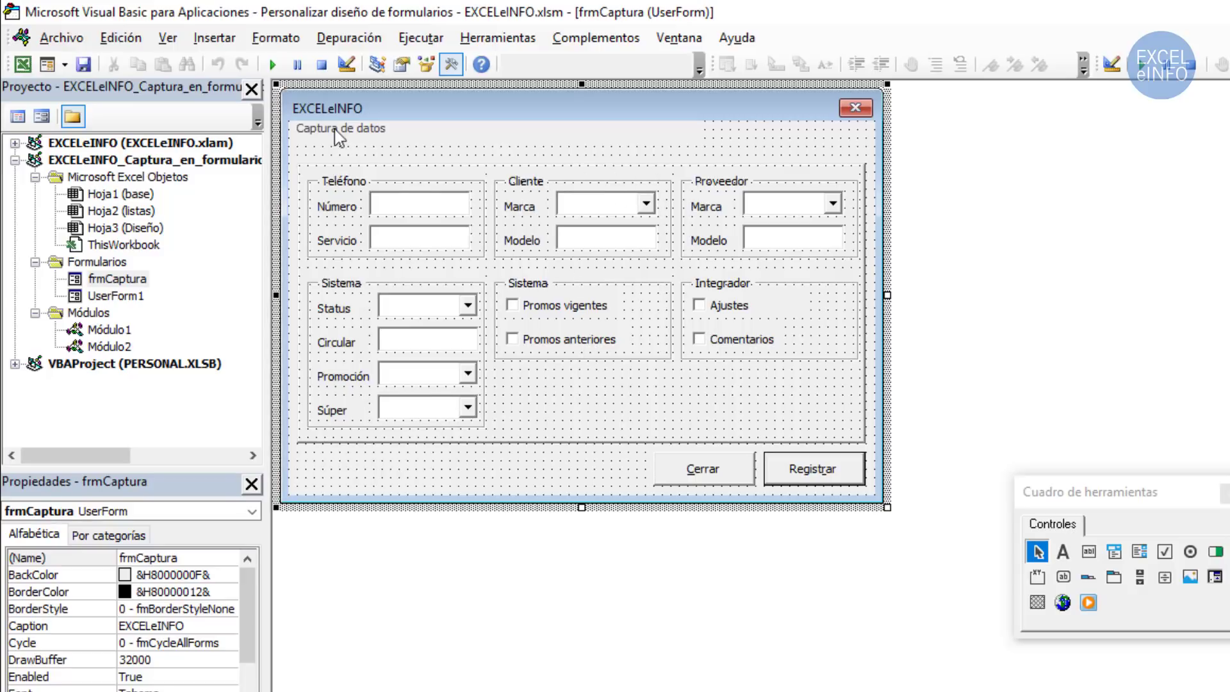
pyautogui.click(272, 65)
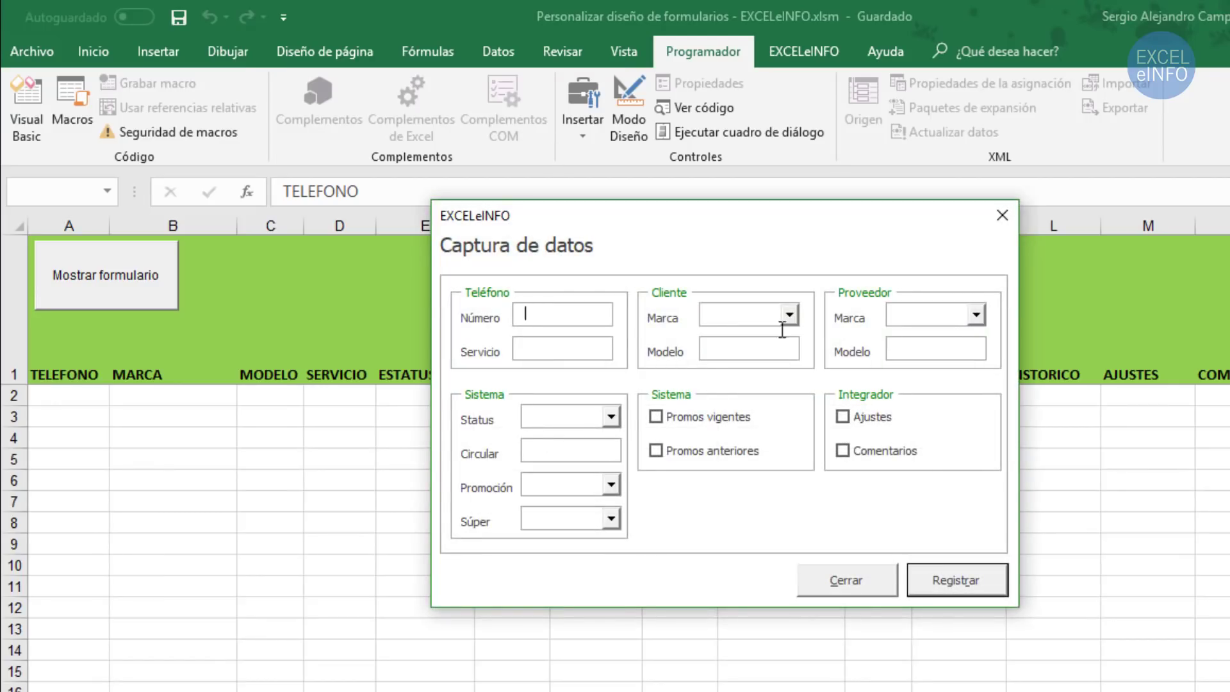
pyautogui.click(1002, 217)
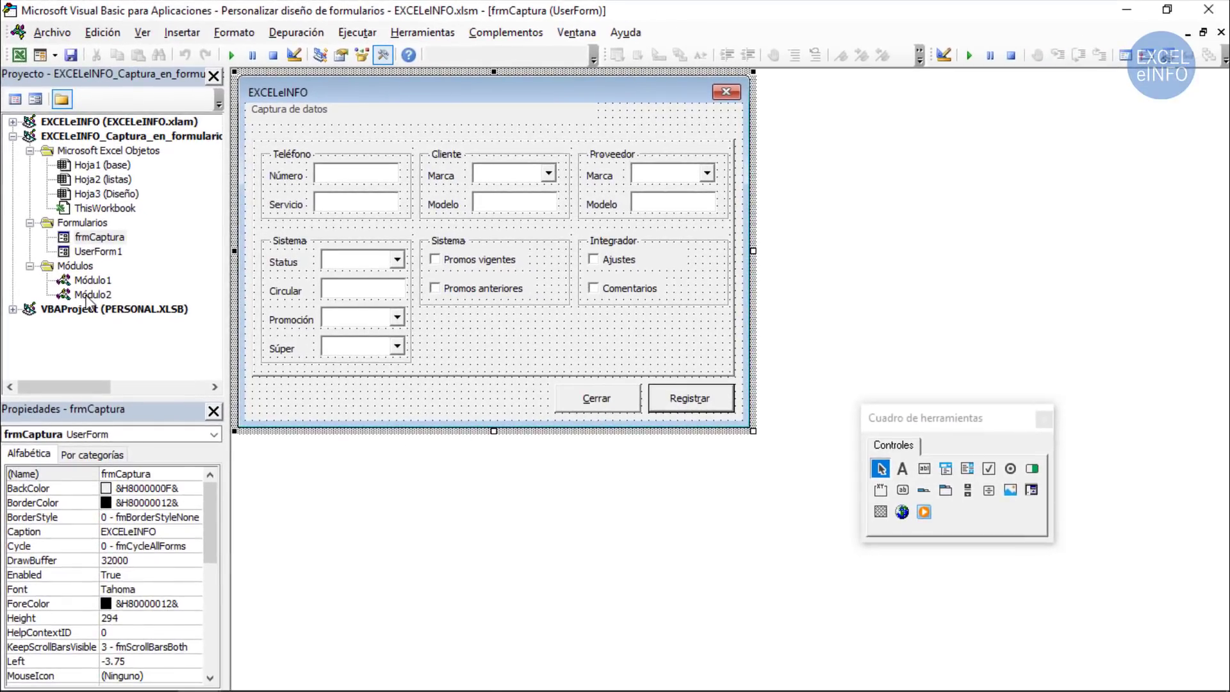
pyautogui.doubleClick(91, 295)
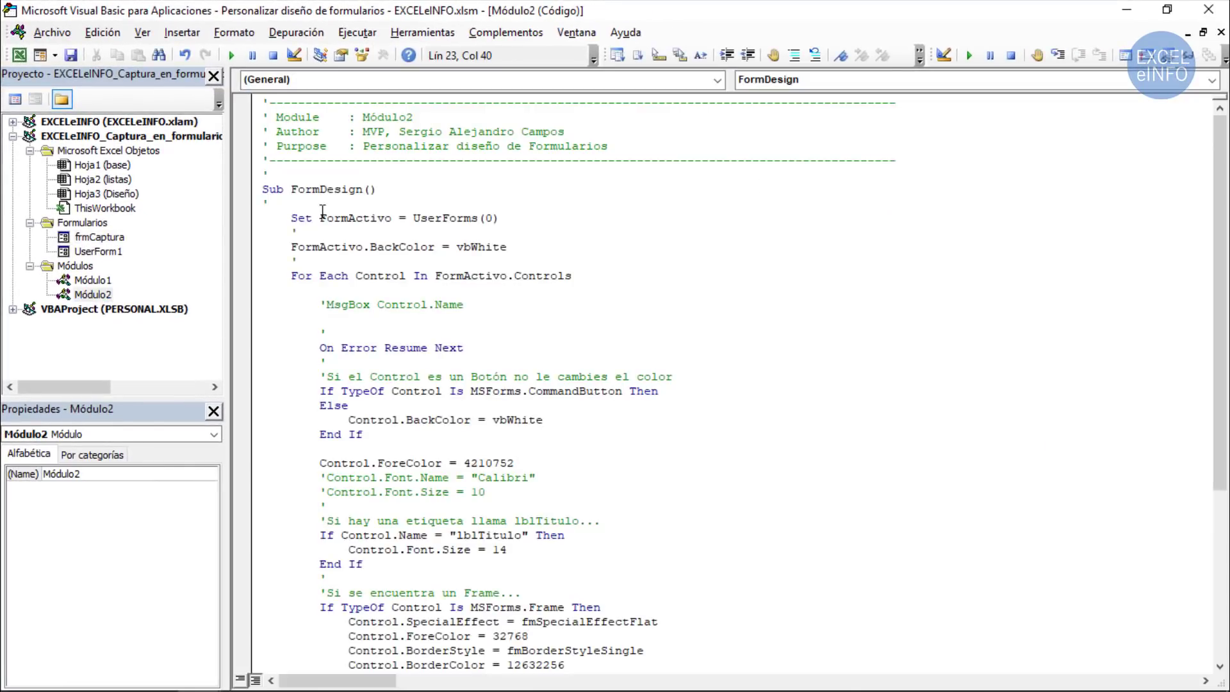
# - Review Módulo2's FormDesign macro code, then switch to the frmCaptura form designer
pyautogui.doubleClick(318, 190)
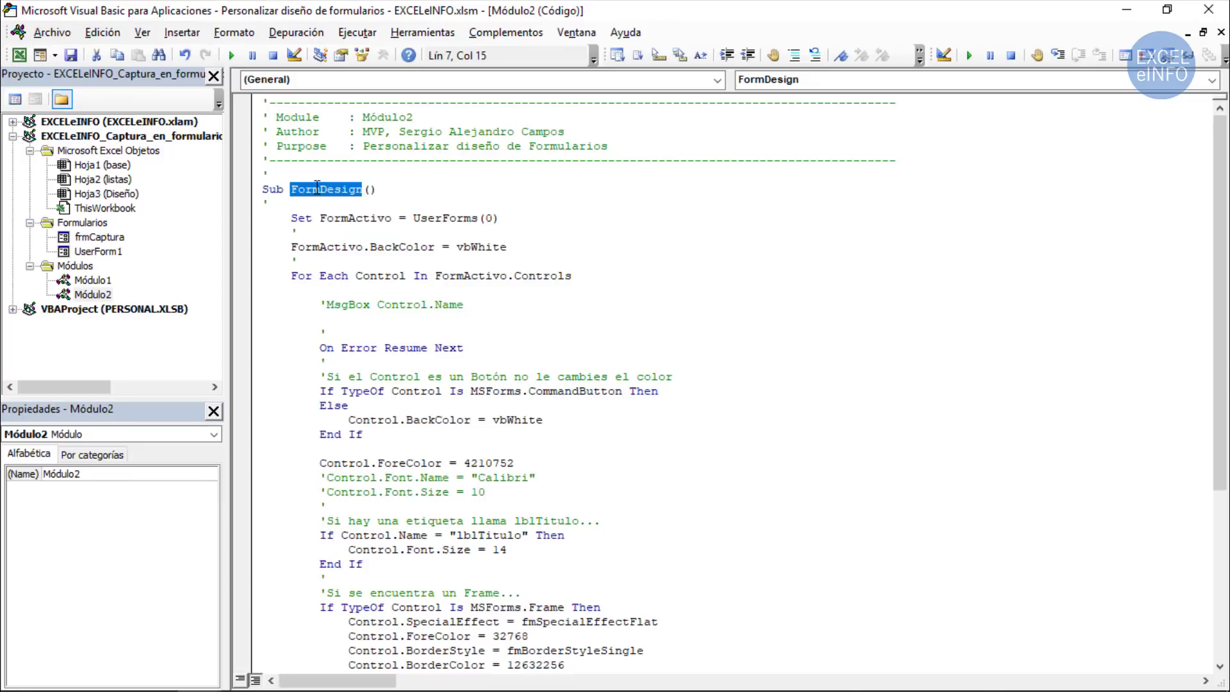
pyautogui.click(317, 187)
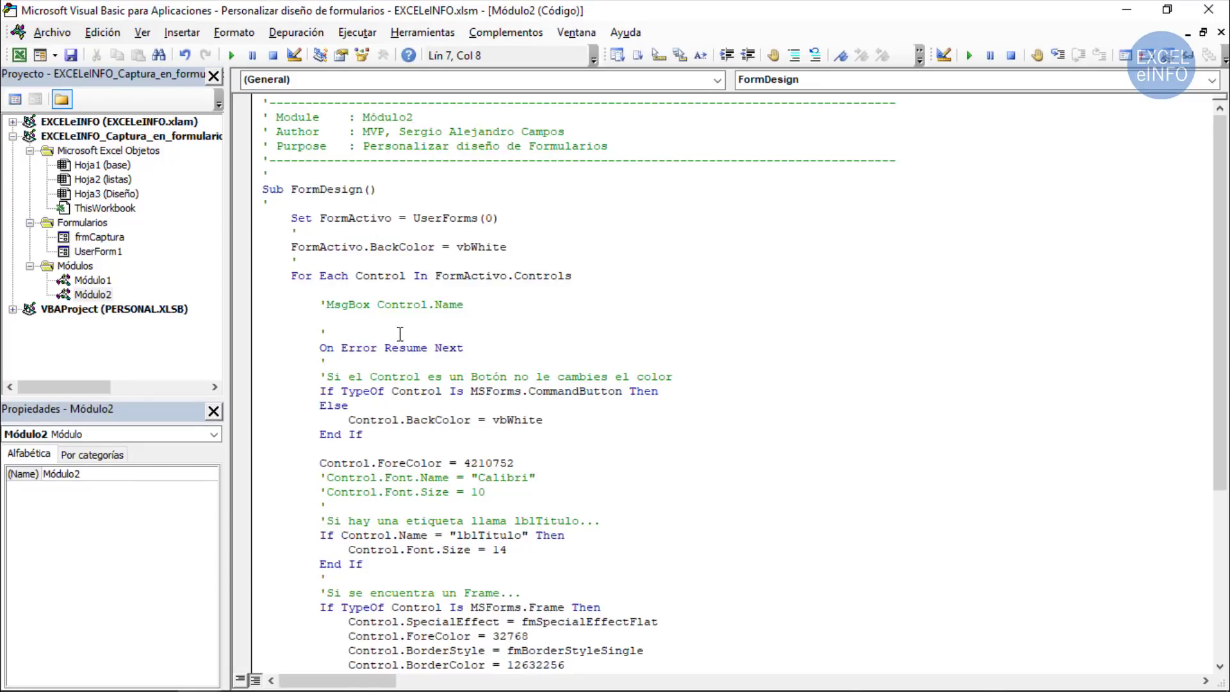
pyautogui.scroll(-3, 399, 334)
pyautogui.scroll(-3, 400, 334)
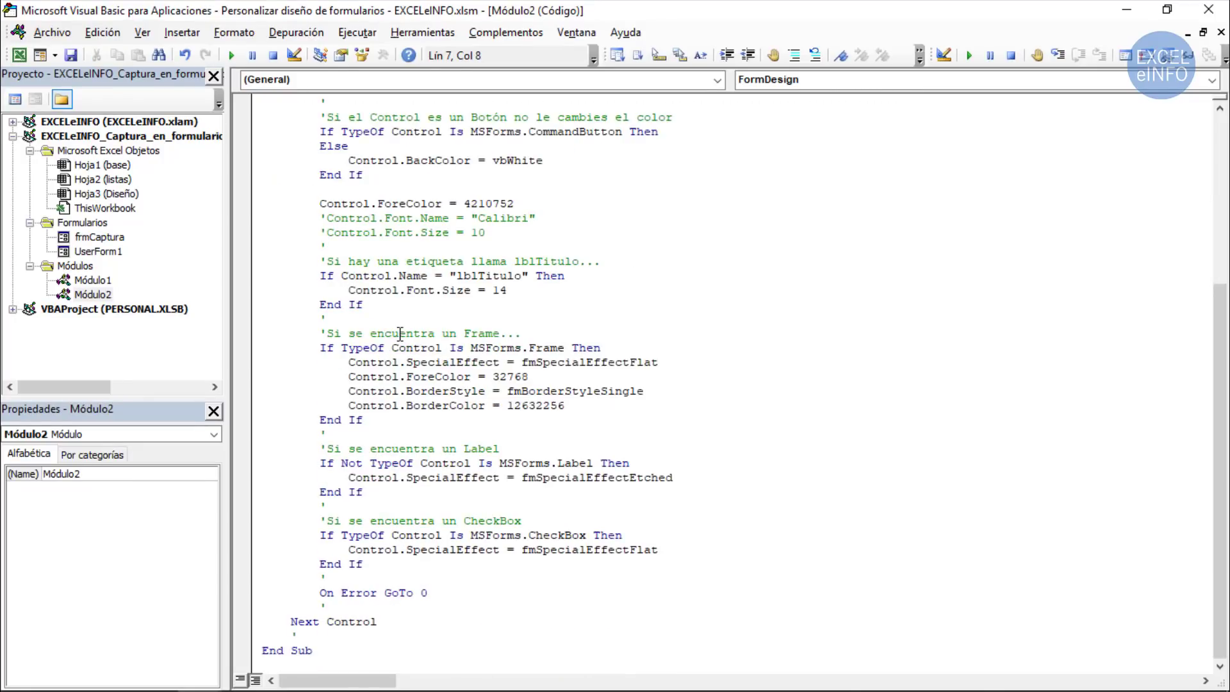
pyautogui.scroll(4, 400, 334)
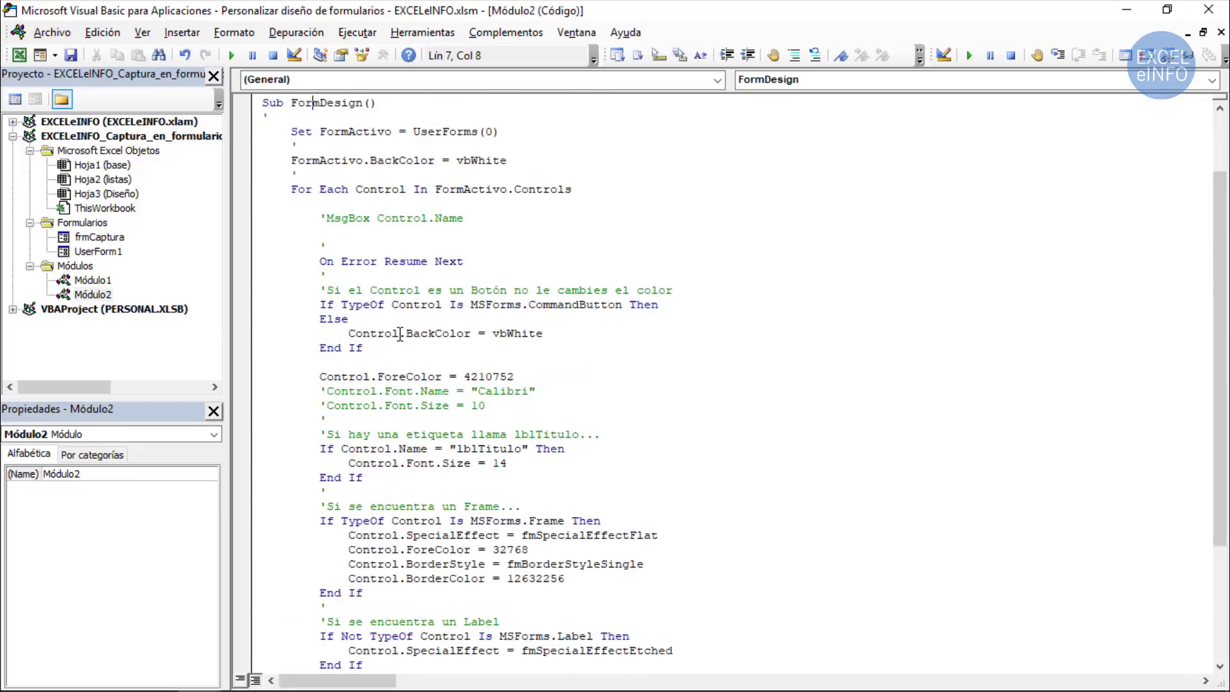
pyautogui.scroll(2, 400, 334)
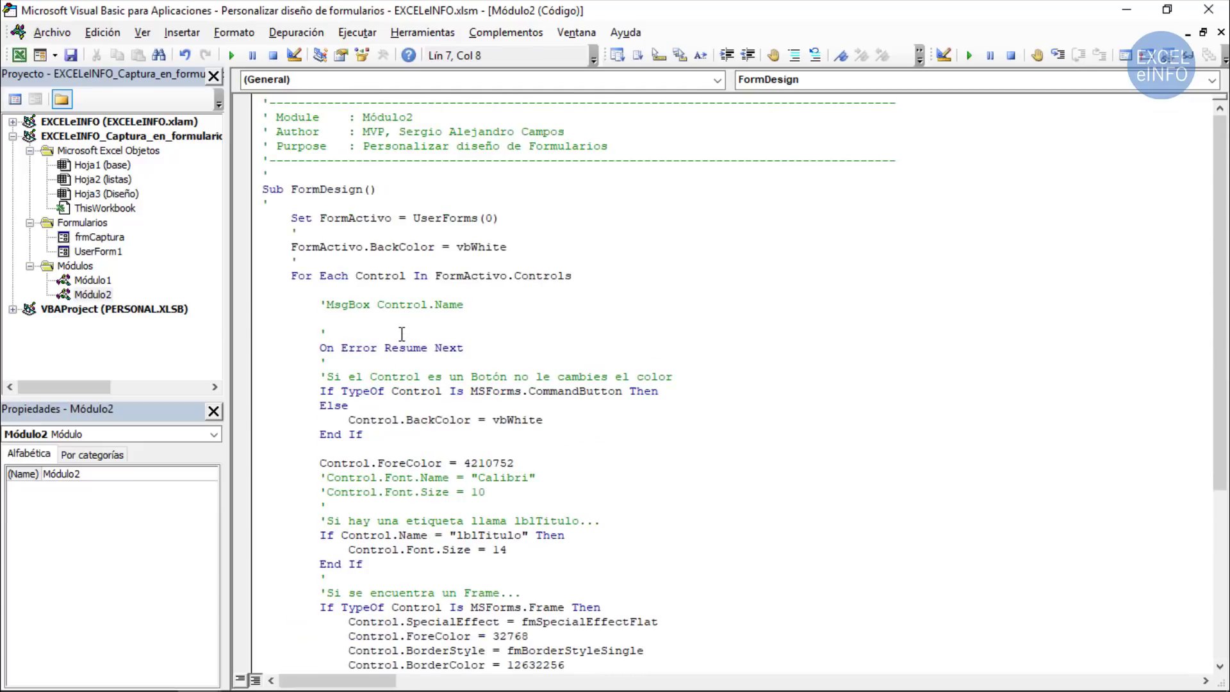
pyautogui.hotkey('ctrl', 'Tab')
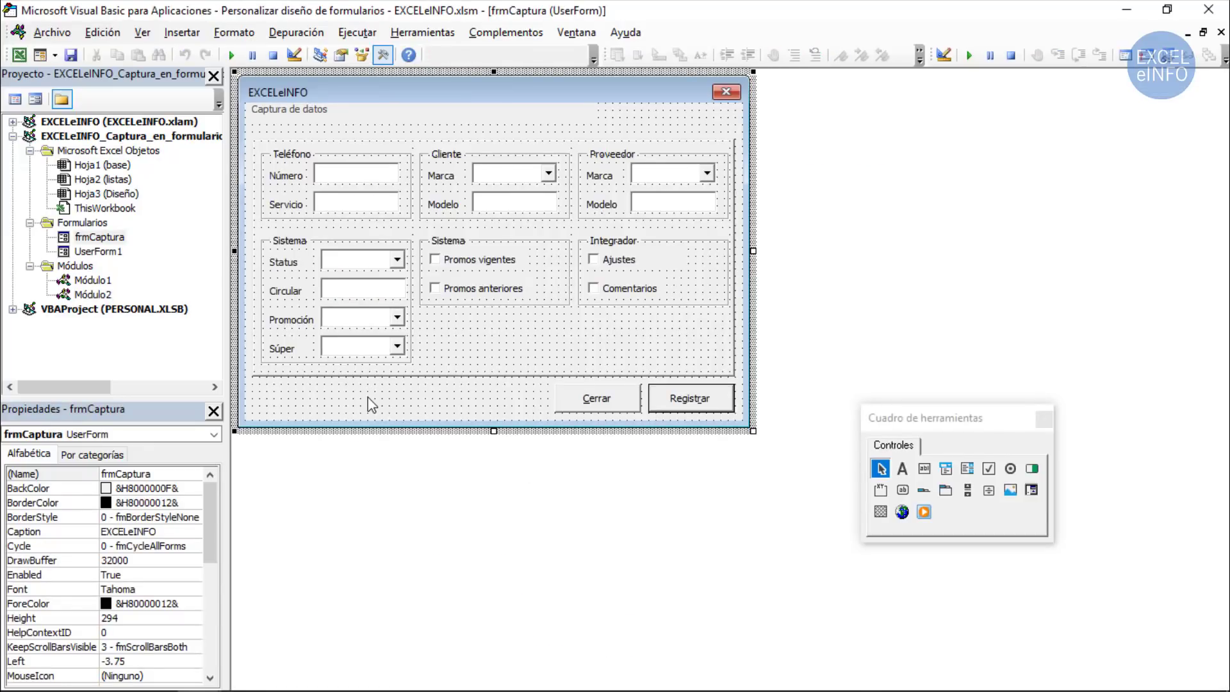
# - Prefix 'Call FormDesign' in frmCaptura's UserForm_Initialize with an apostrophe, then return to Excel
pyautogui.doubleClick(368, 398)
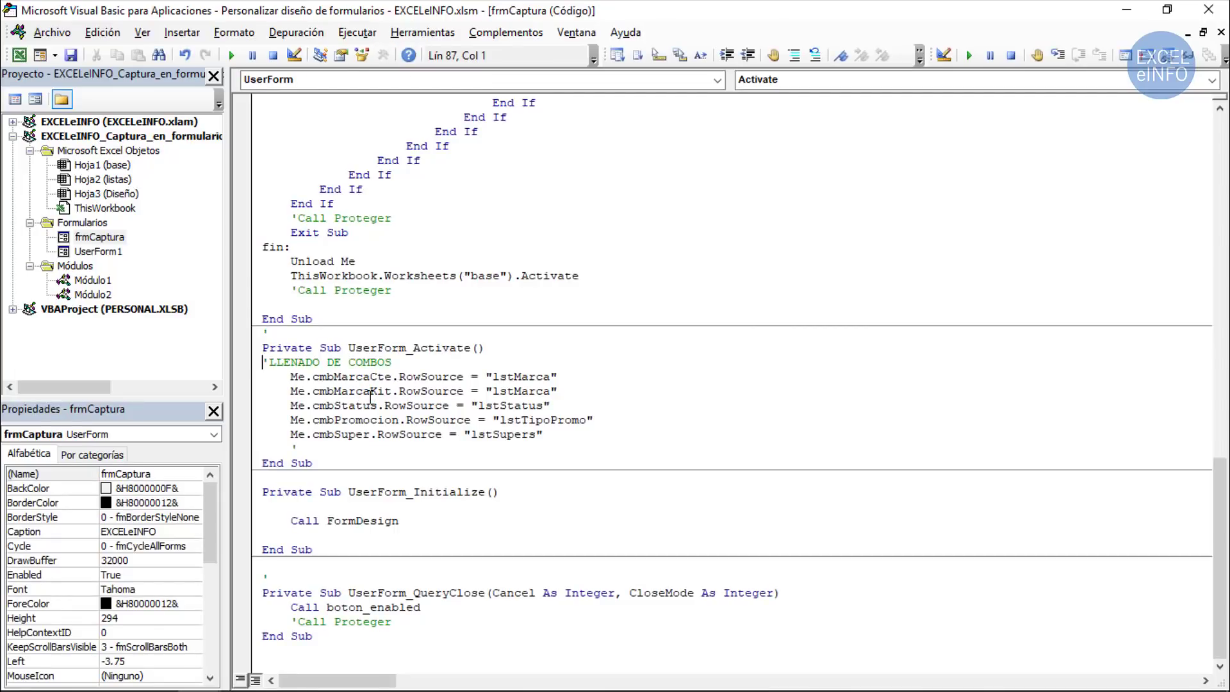
pyautogui.moveTo(413, 492); pyautogui.dragTo(485, 494)
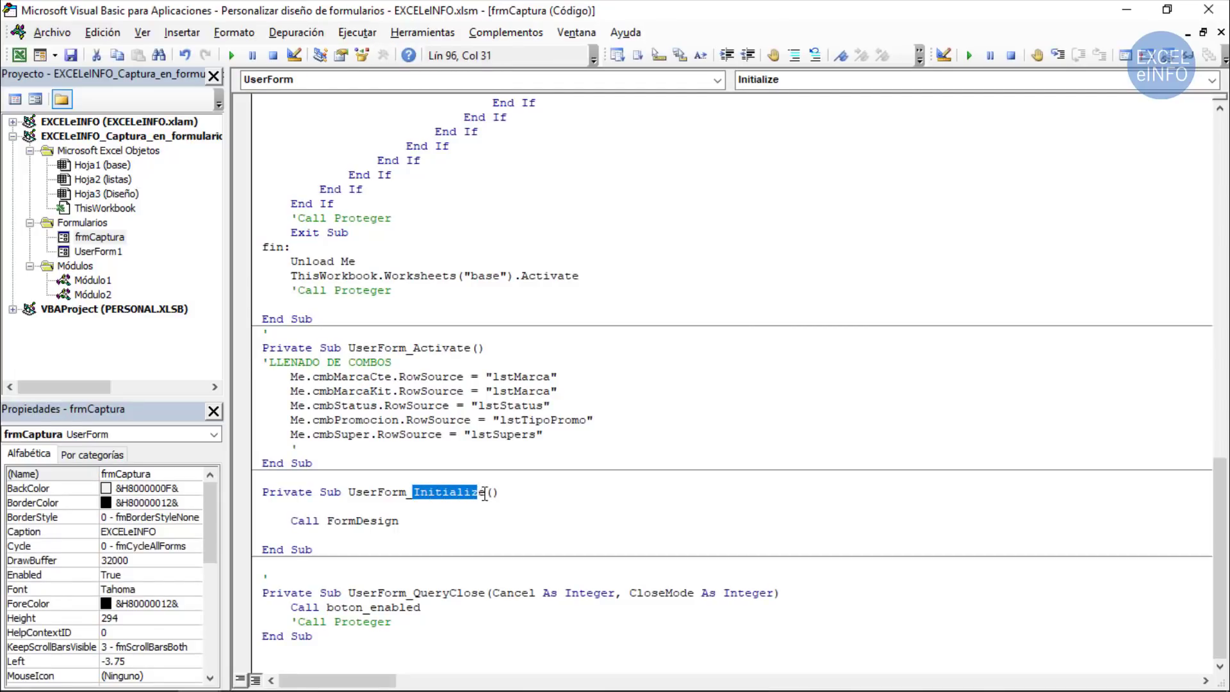
pyautogui.click(424, 497)
pyautogui.doubleClick(458, 497)
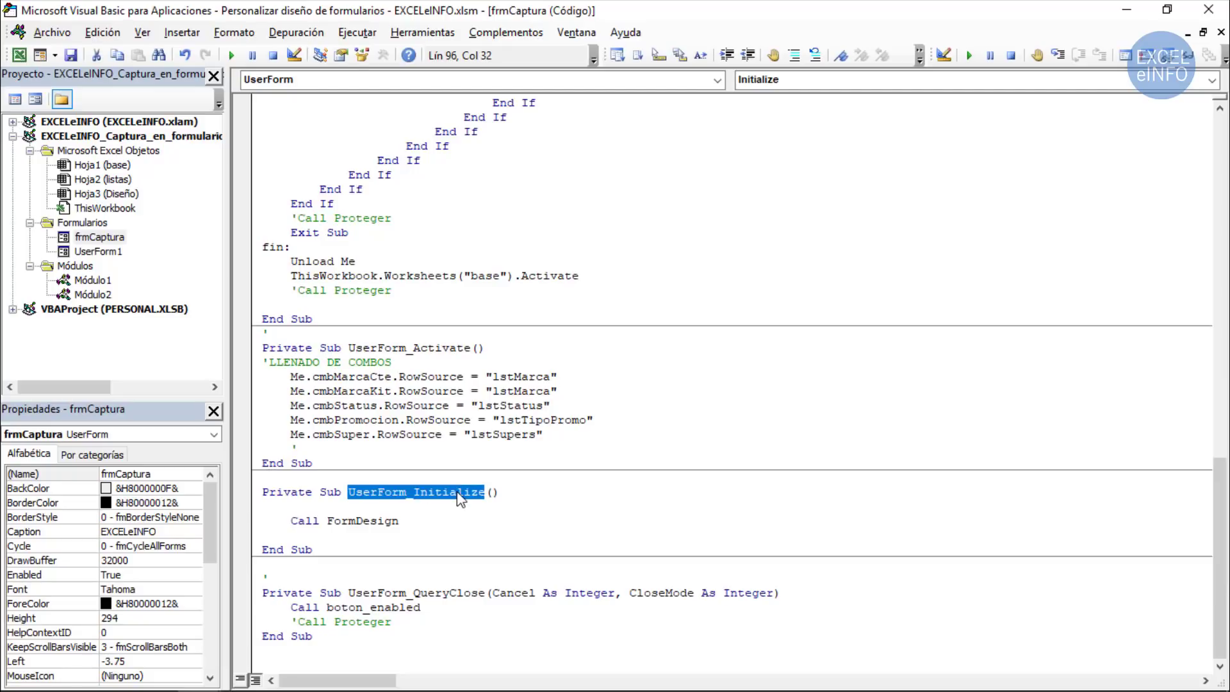
pyautogui.doubleClick(306, 521)
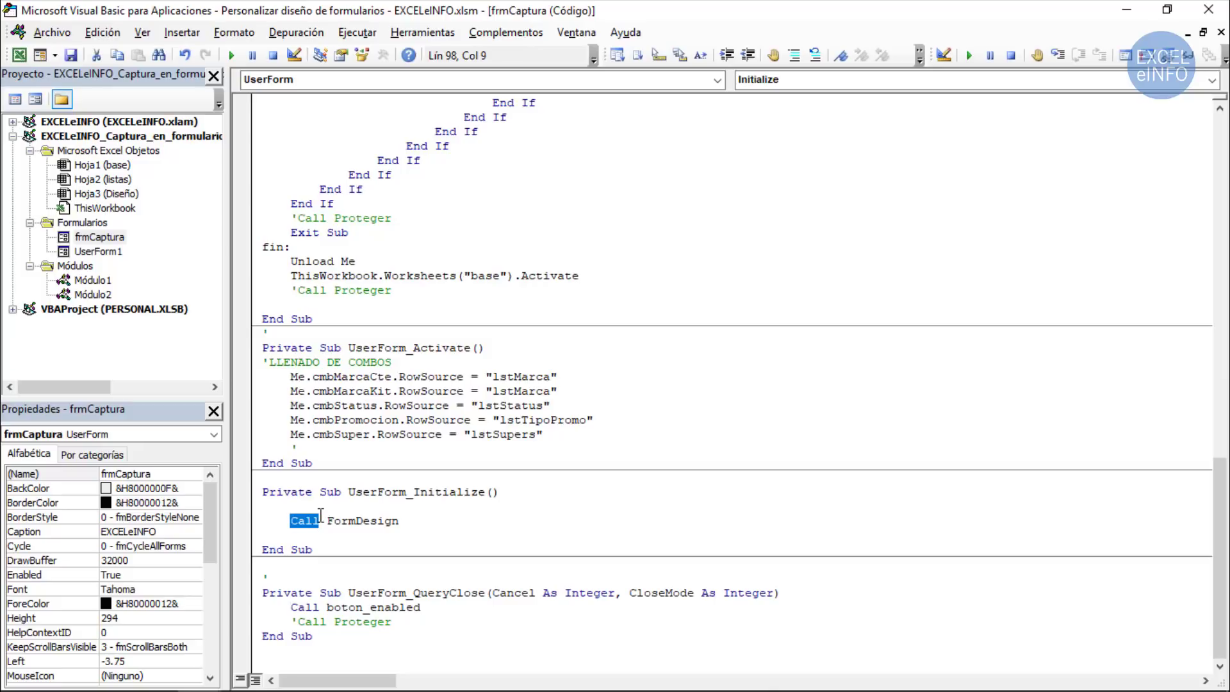
pyautogui.moveTo(327, 522); pyautogui.dragTo(402, 522)
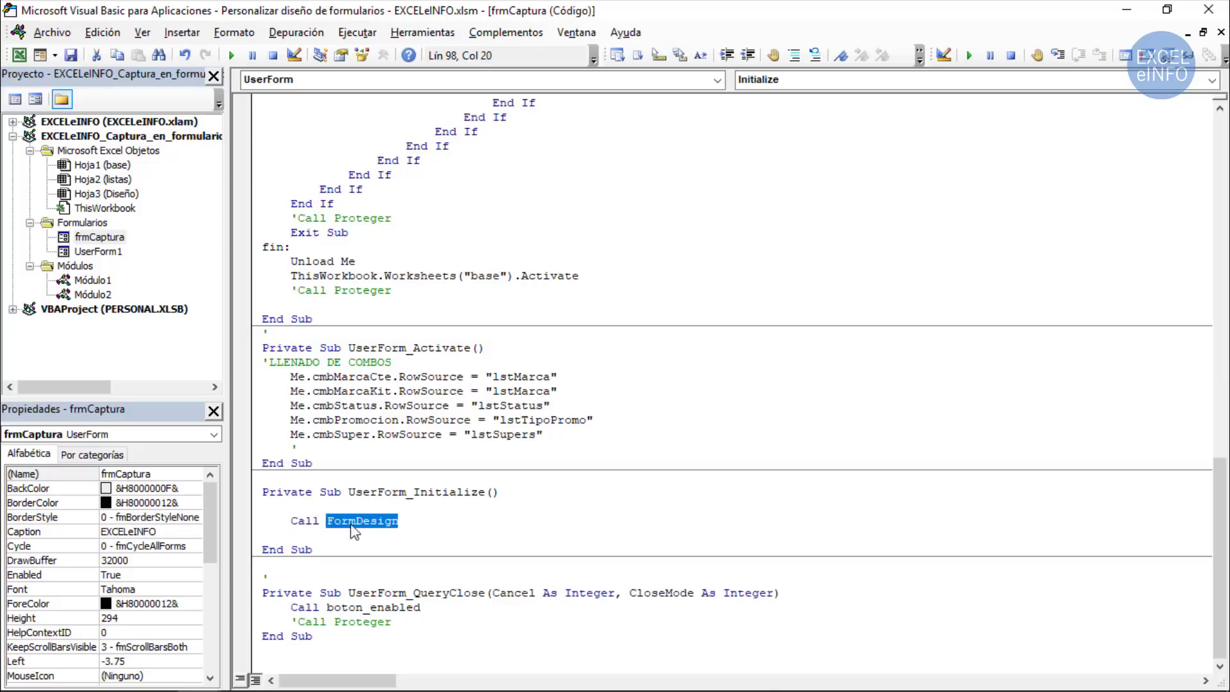
pyautogui.click(292, 518)
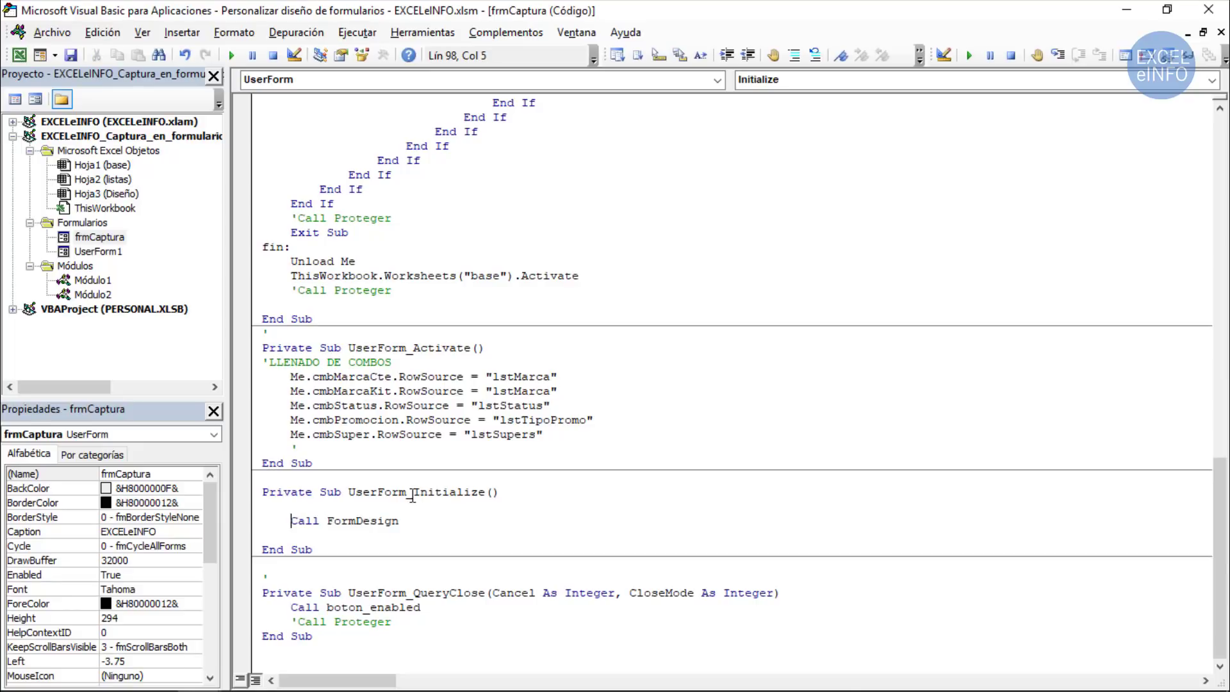
pyautogui.write("'")
pyautogui.hotkey('alt', 'Tab')
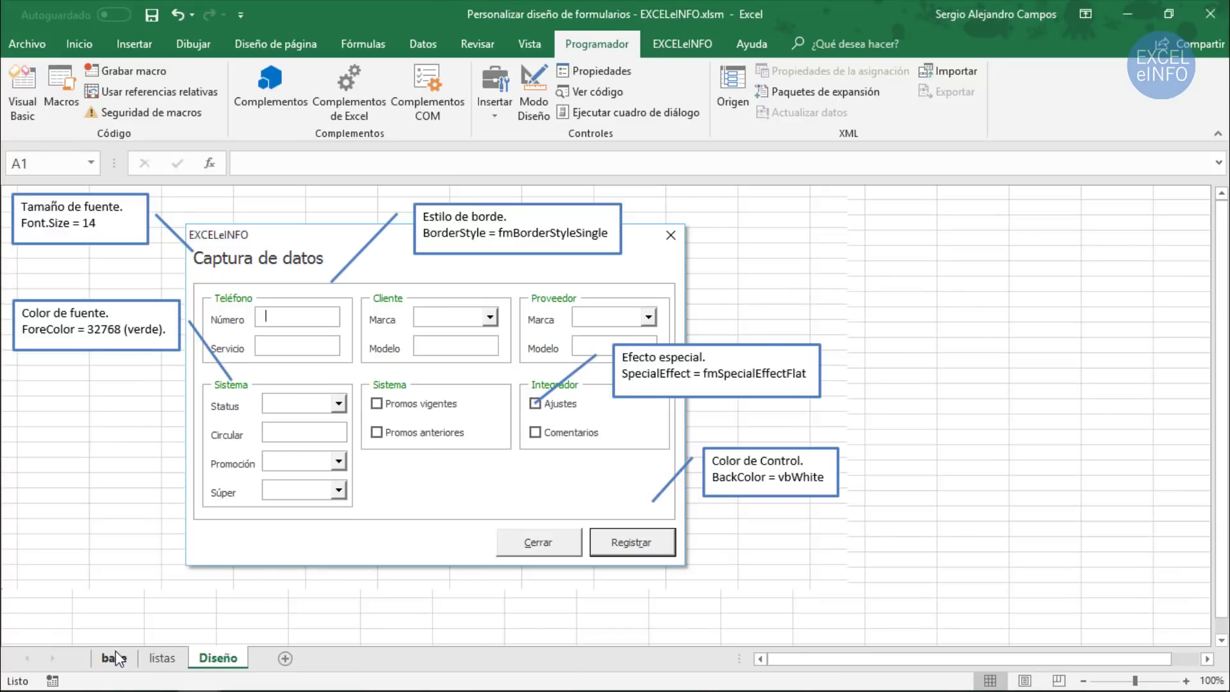
# - On sheet base, show the unstyled Captura de datos form and close it
pyautogui.click(117, 658)
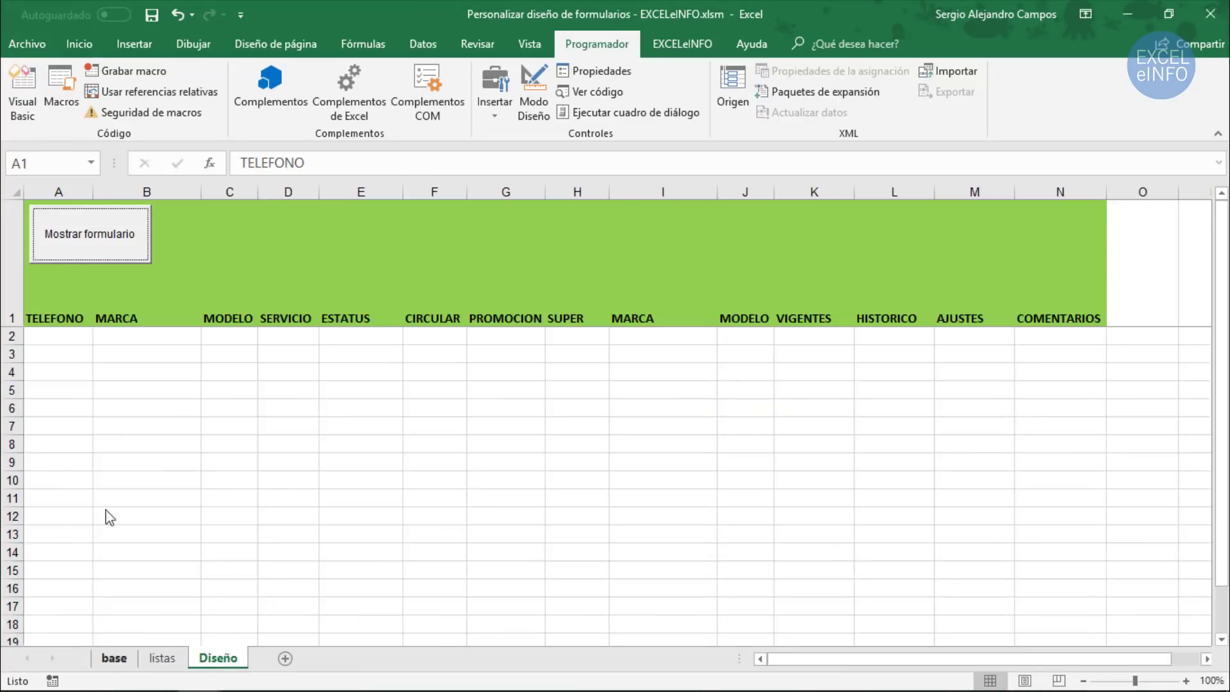
pyautogui.click(136, 241)
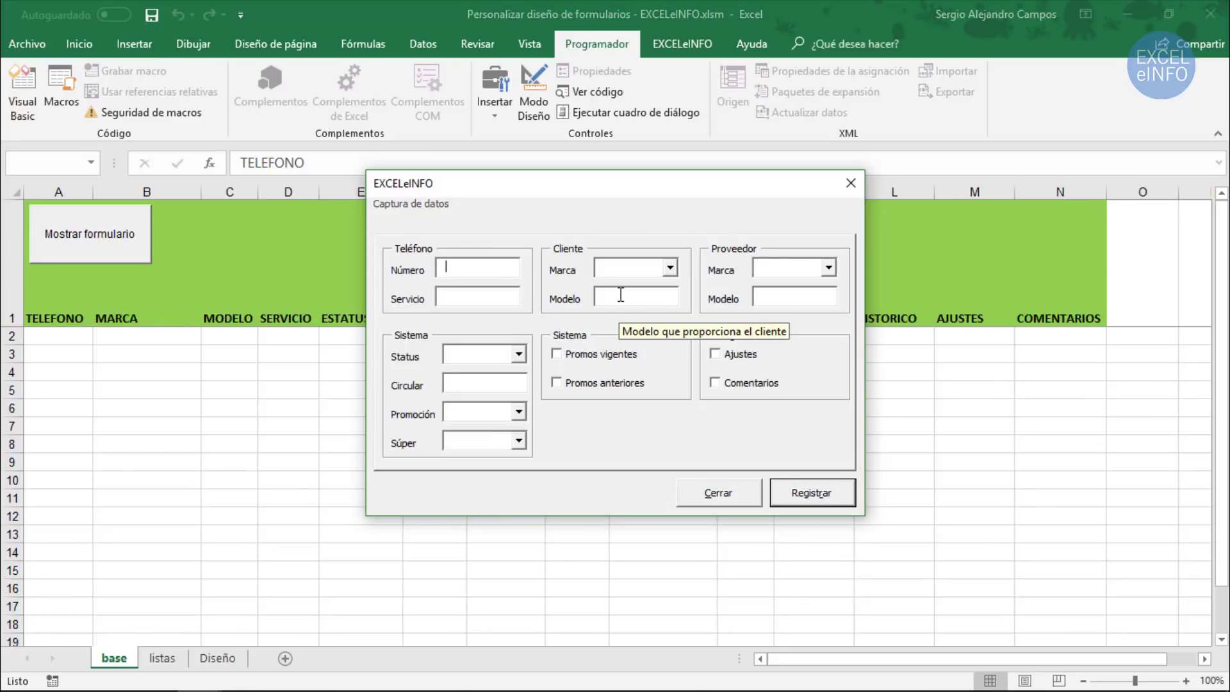
pyautogui.click(854, 180)
# - Delete the apostrophe before 'Call FormDesign' in frmCaptura's code
pyautogui.hotkey('alt', 'Tab')
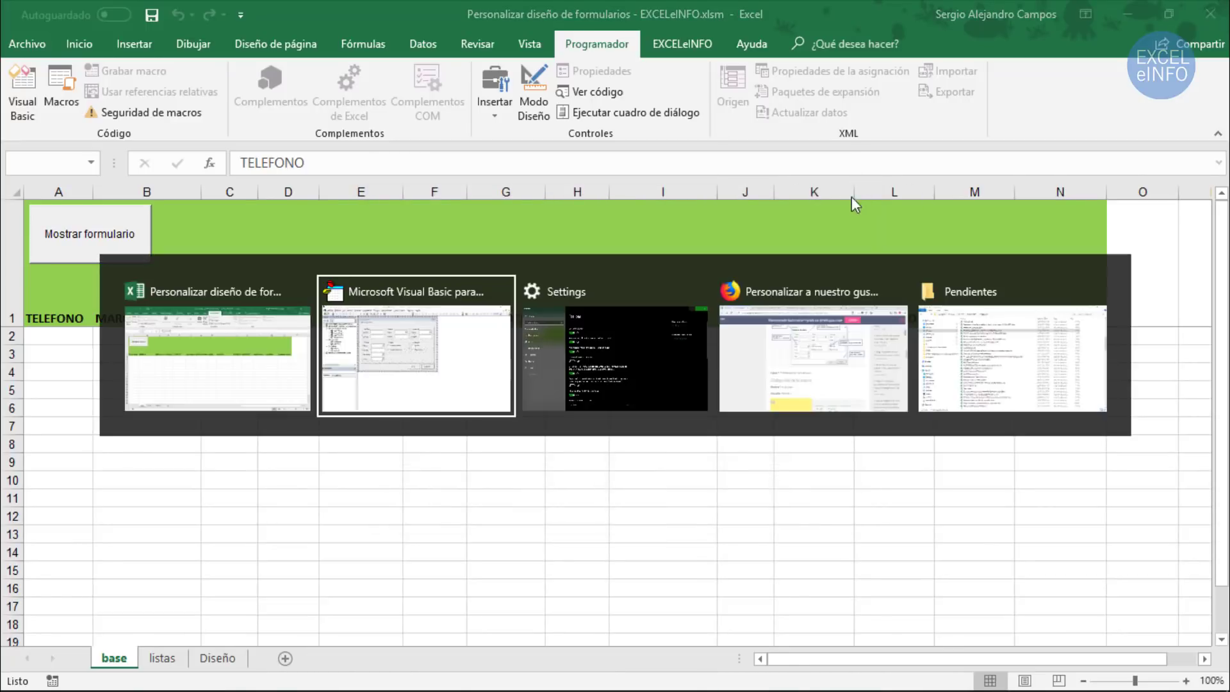
pyautogui.press('F7')
pyautogui.moveTo(423, 521); pyautogui.dragTo(303, 512)
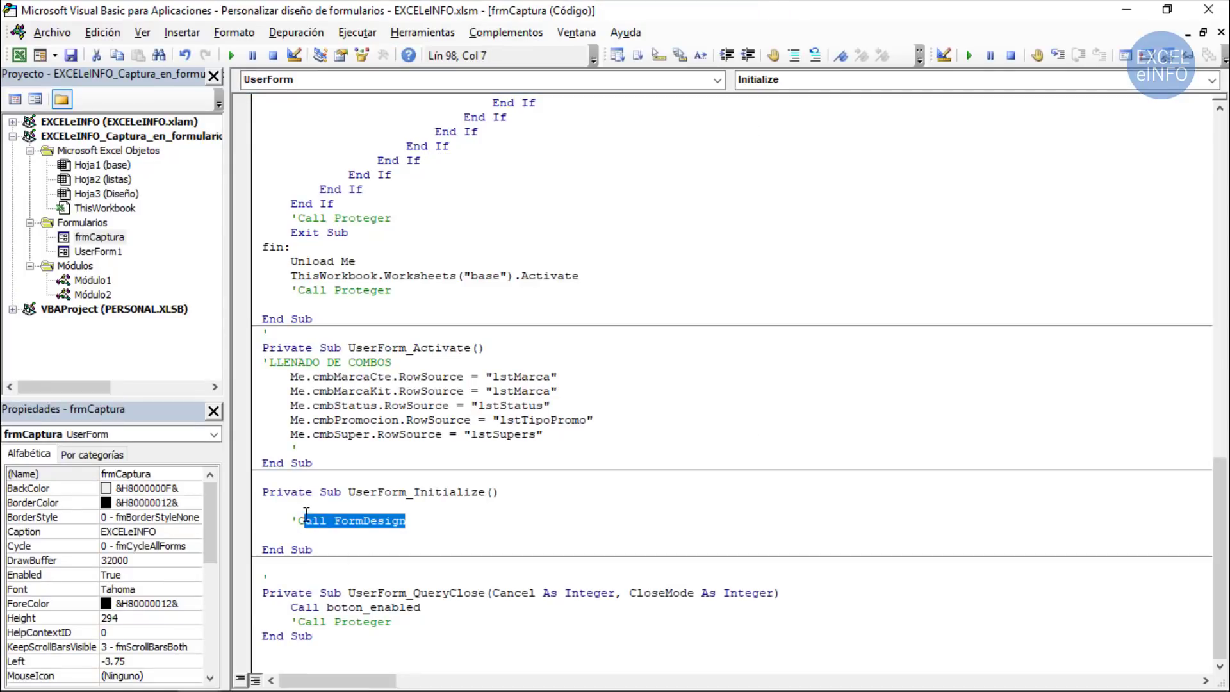
pyautogui.press('Left')
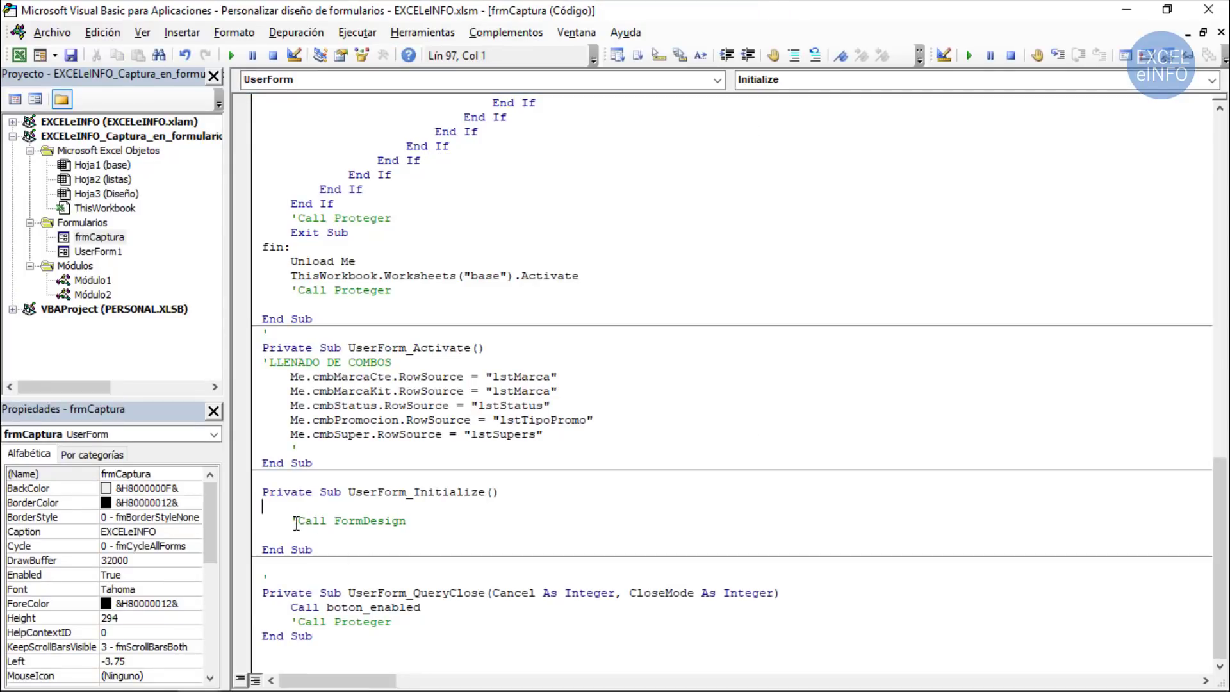
pyautogui.click(297, 521)
pyautogui.press('BackSpace')
# - Show the now-restyled Captura de datos form, close it, and return to the VBA editor
pyautogui.hotkey('alt', 'Tab')
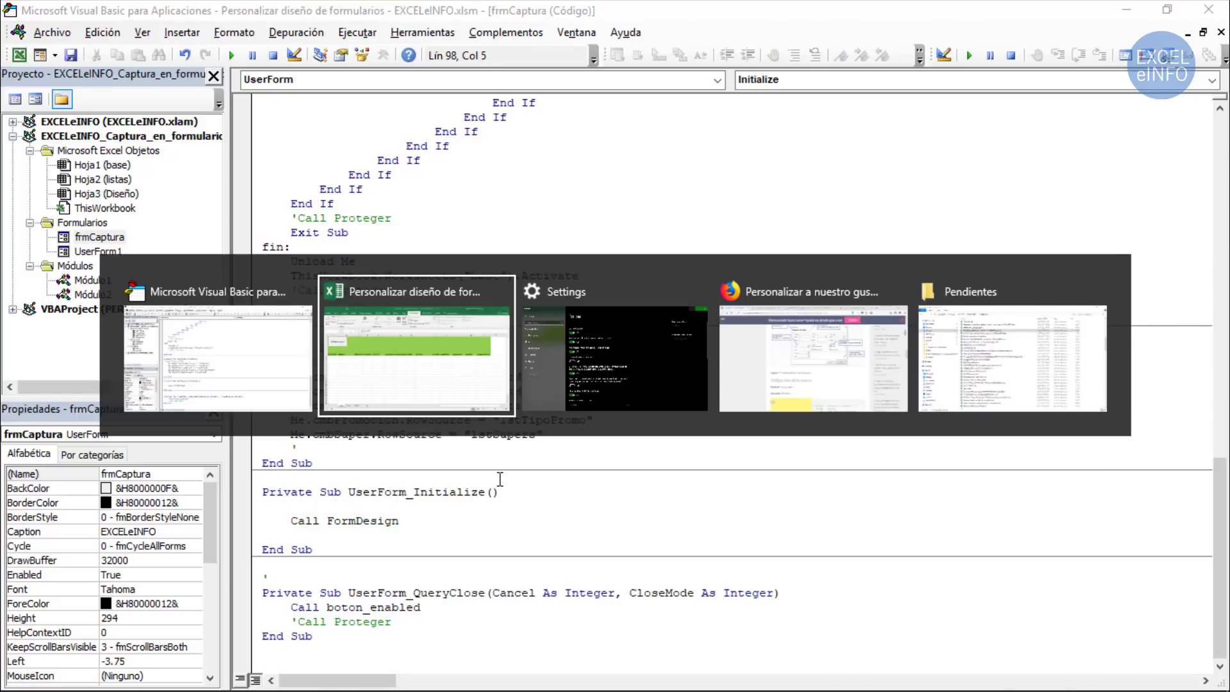
pyautogui.click(104, 243)
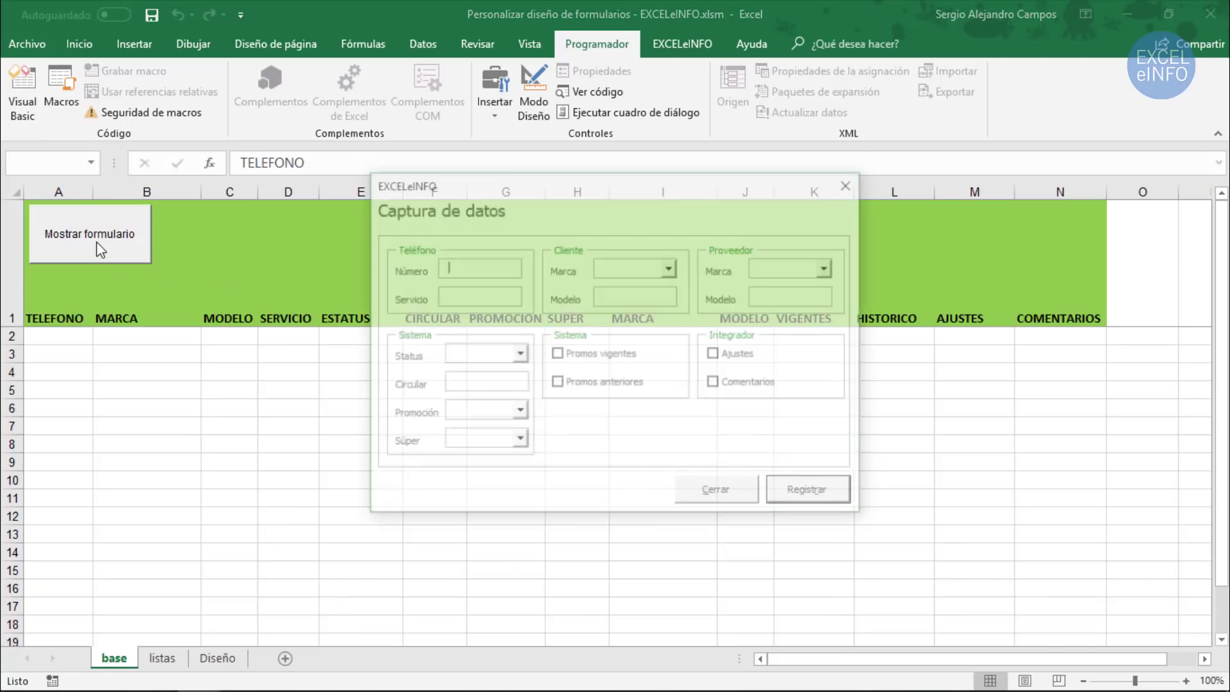
pyautogui.click(851, 183)
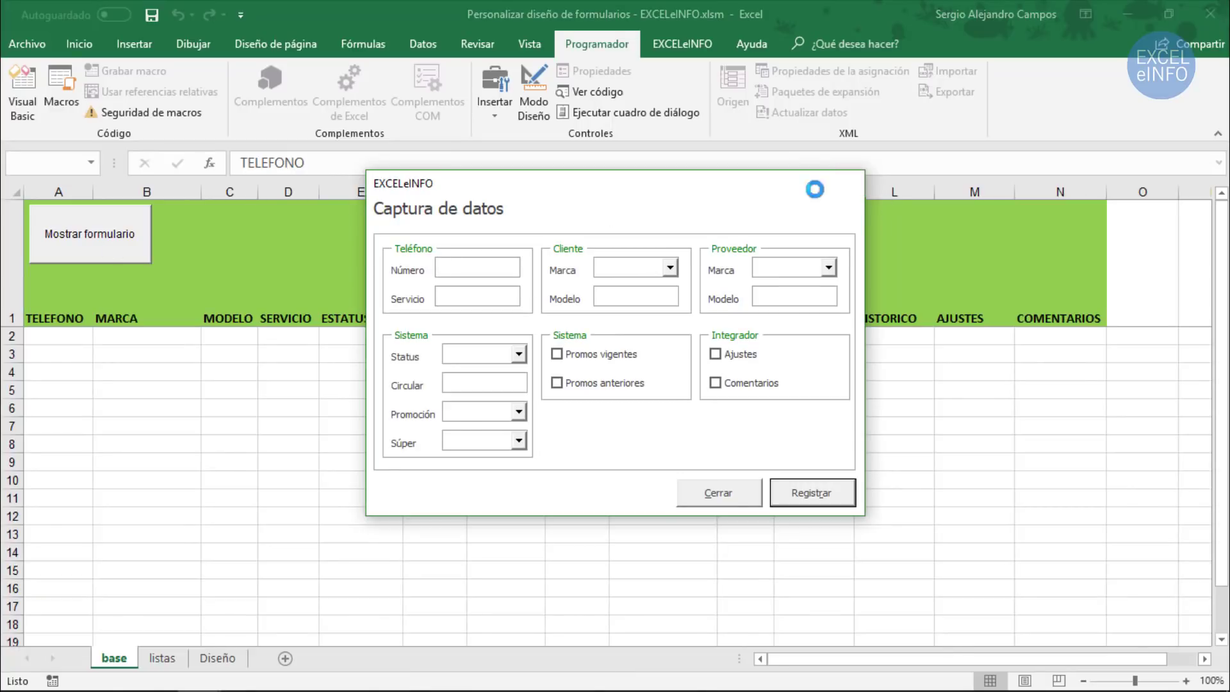
pyautogui.hotkey('alt', 'Tab')
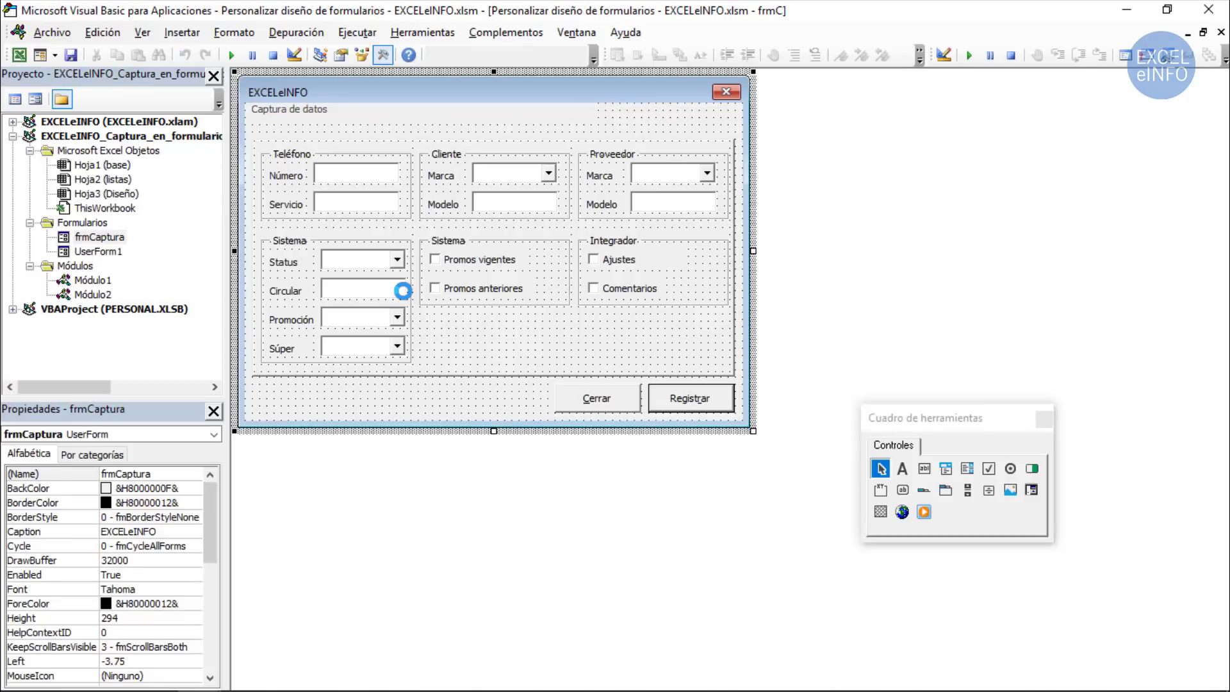
# - Open UserForm1's design and inspect the title label's name, lblTitulo
pyautogui.doubleClick(93, 294)
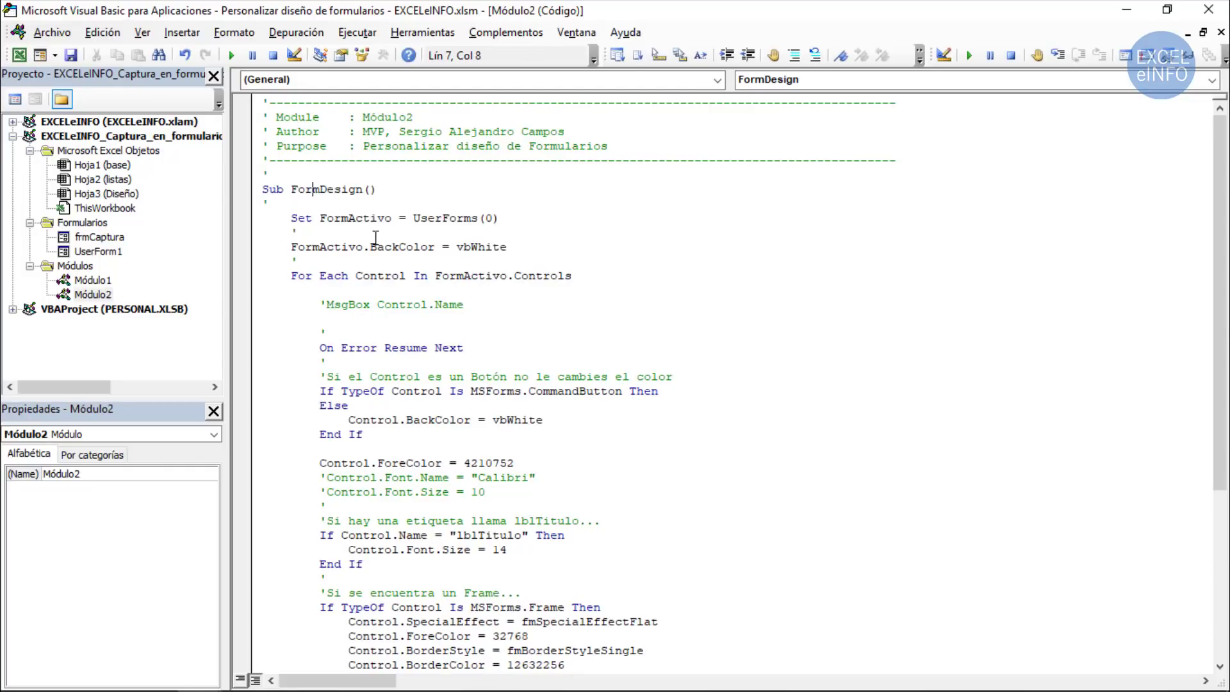
pyautogui.doubleClick(113, 252)
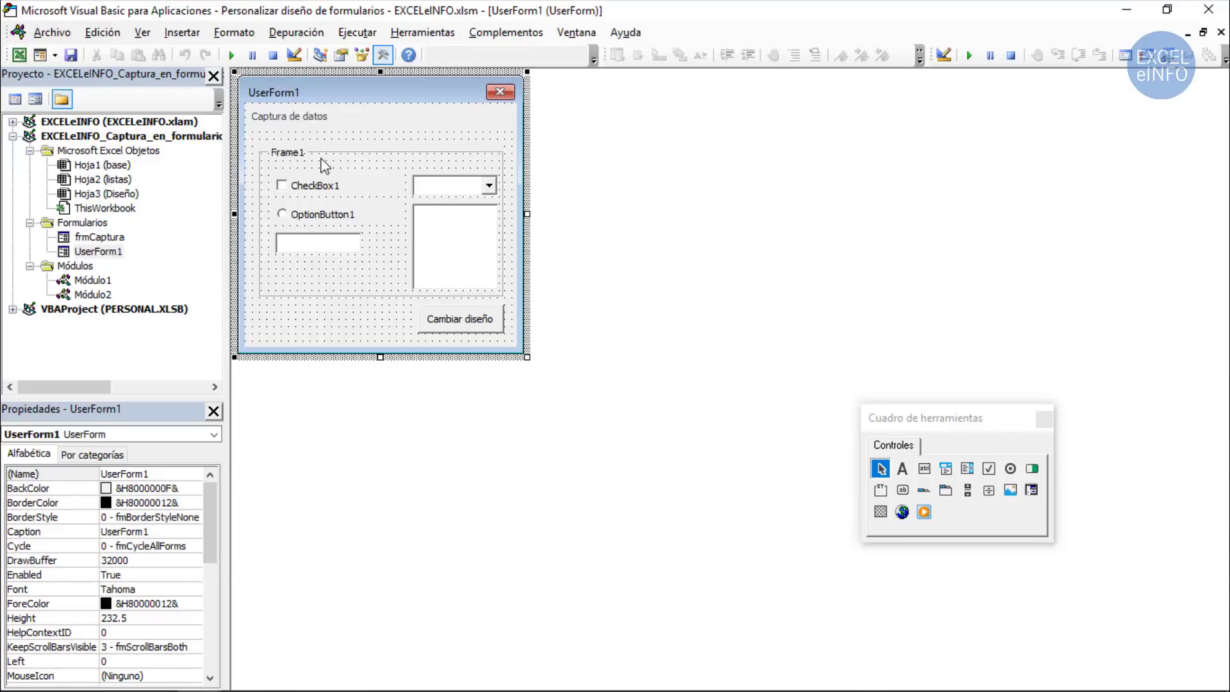
pyautogui.click(328, 118)
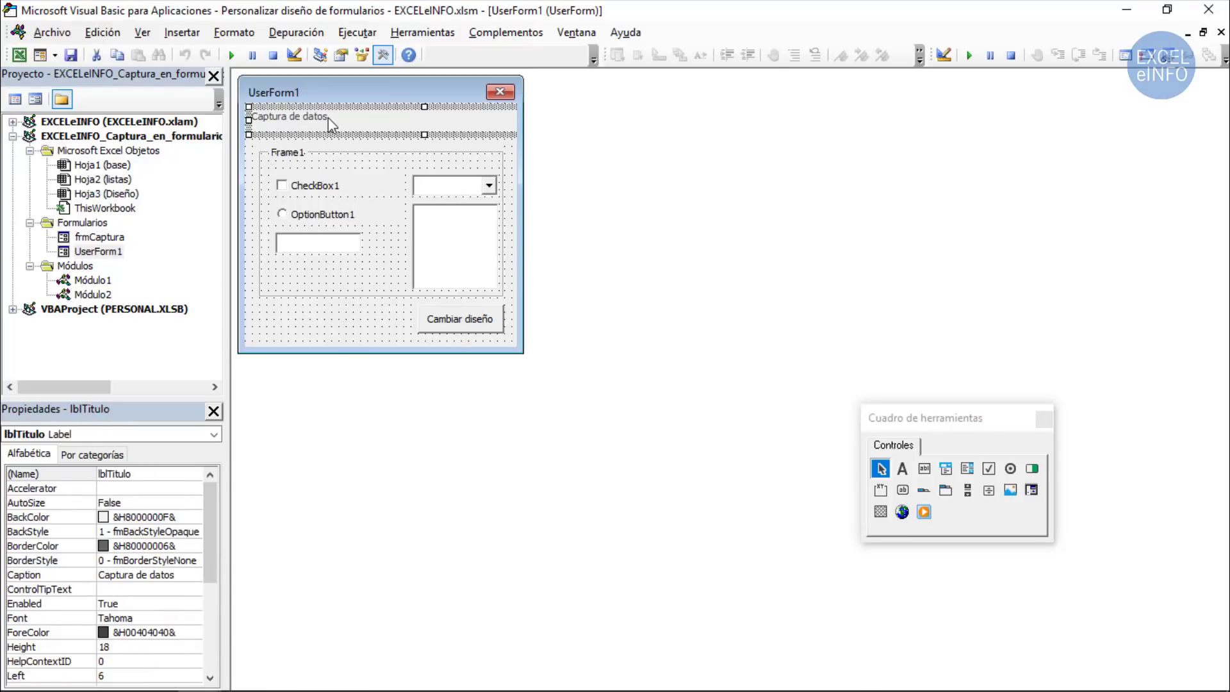
pyautogui.click(154, 474)
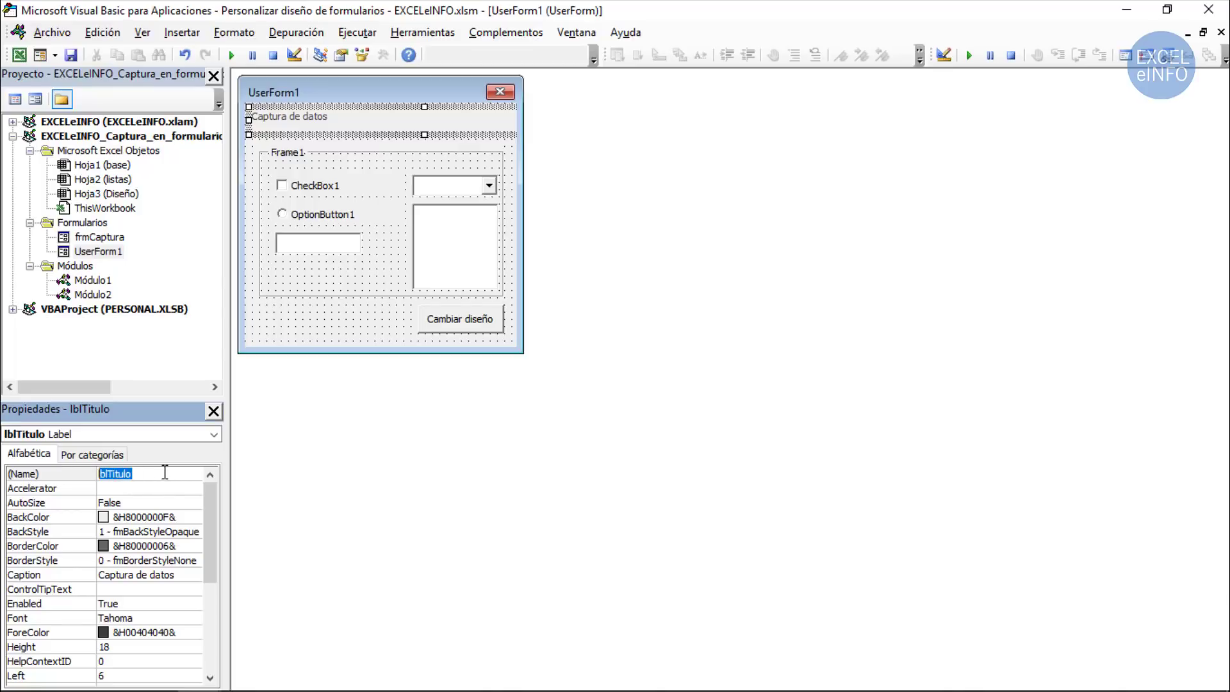
pyautogui.click(164, 473)
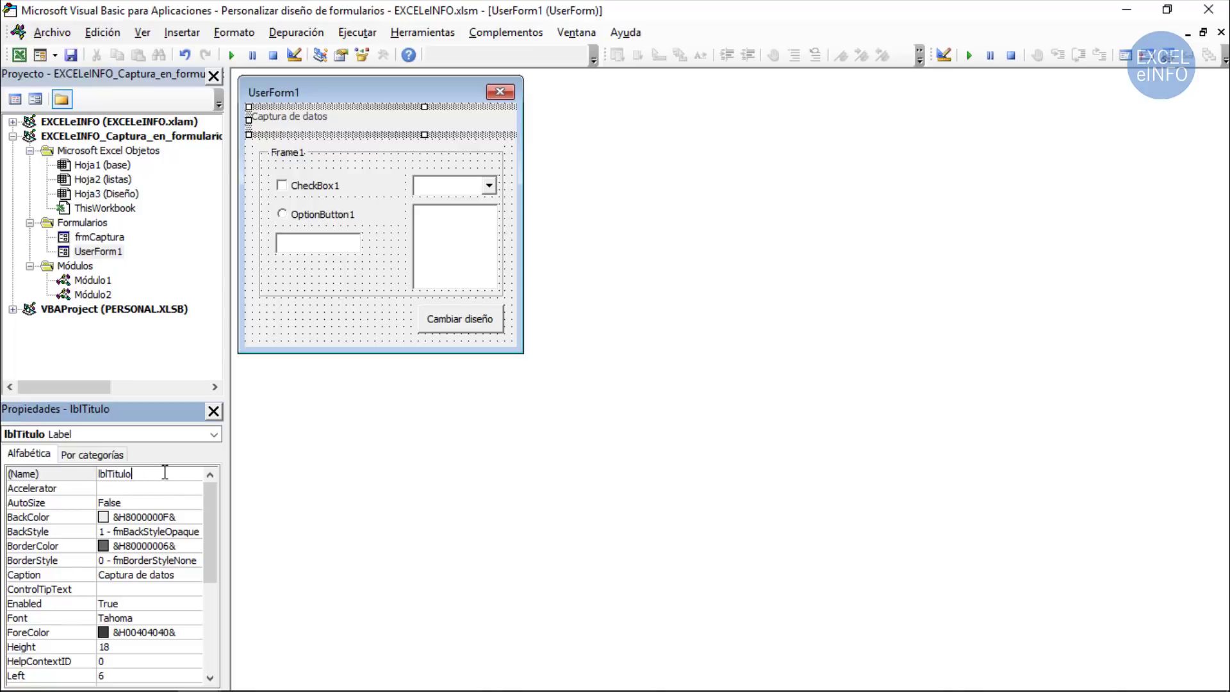
pyautogui.click(296, 342)
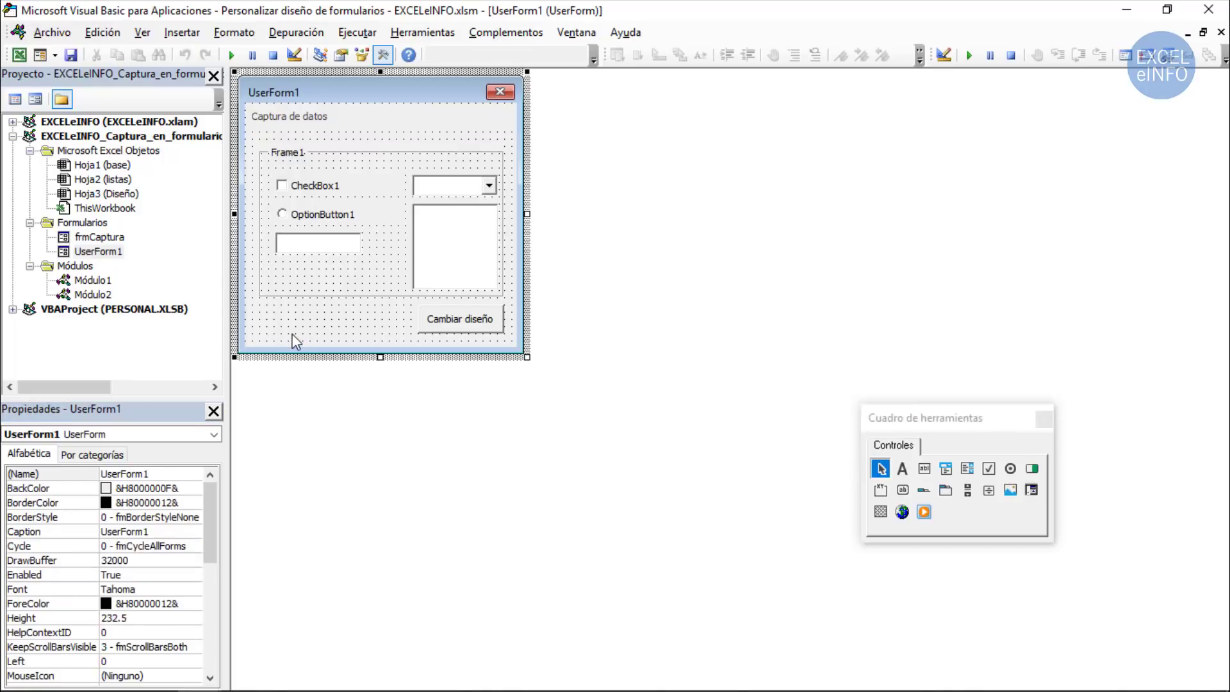
# - Run UserForm1, try the Cambiar diseño button several times with no effect, and close it
pyautogui.click(232, 56)
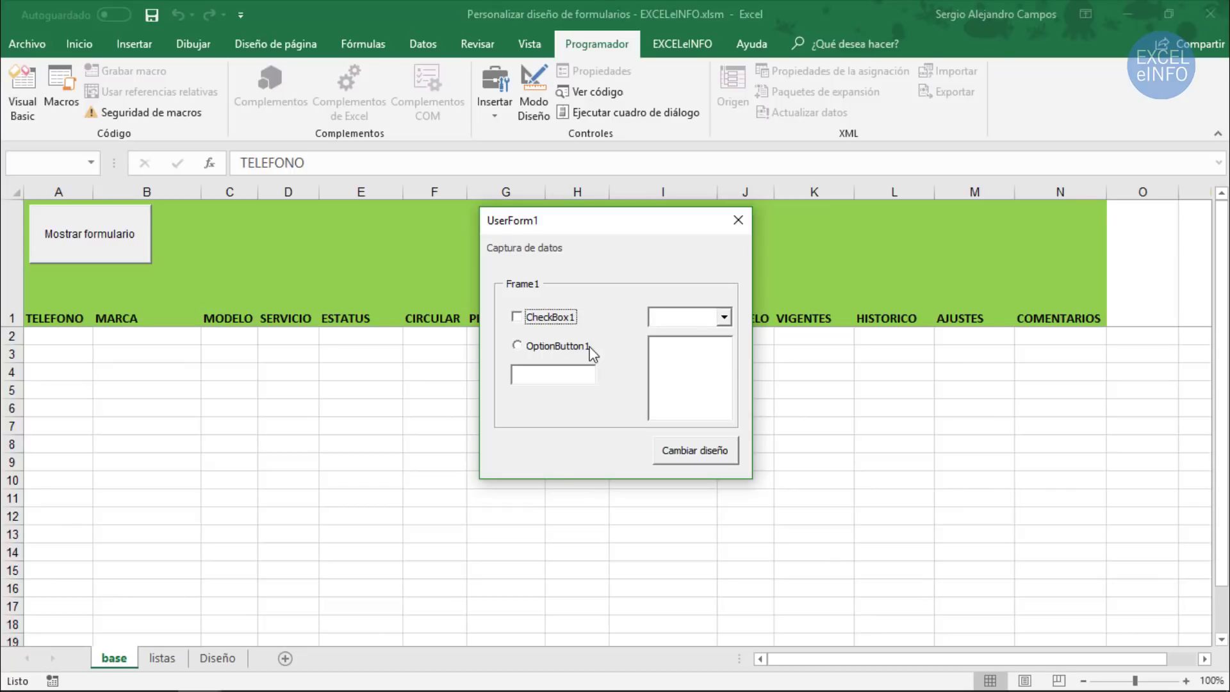
pyautogui.click(695, 458)
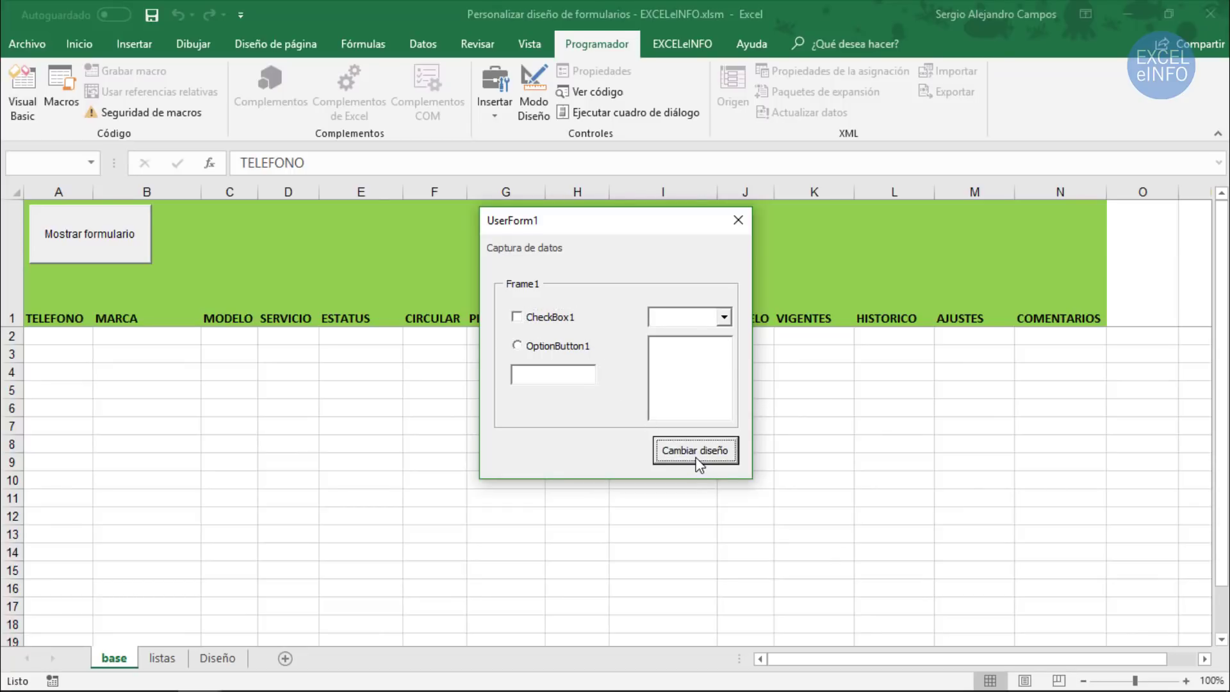
pyautogui.click(697, 458)
pyautogui.click(660, 457)
pyautogui.click(738, 220)
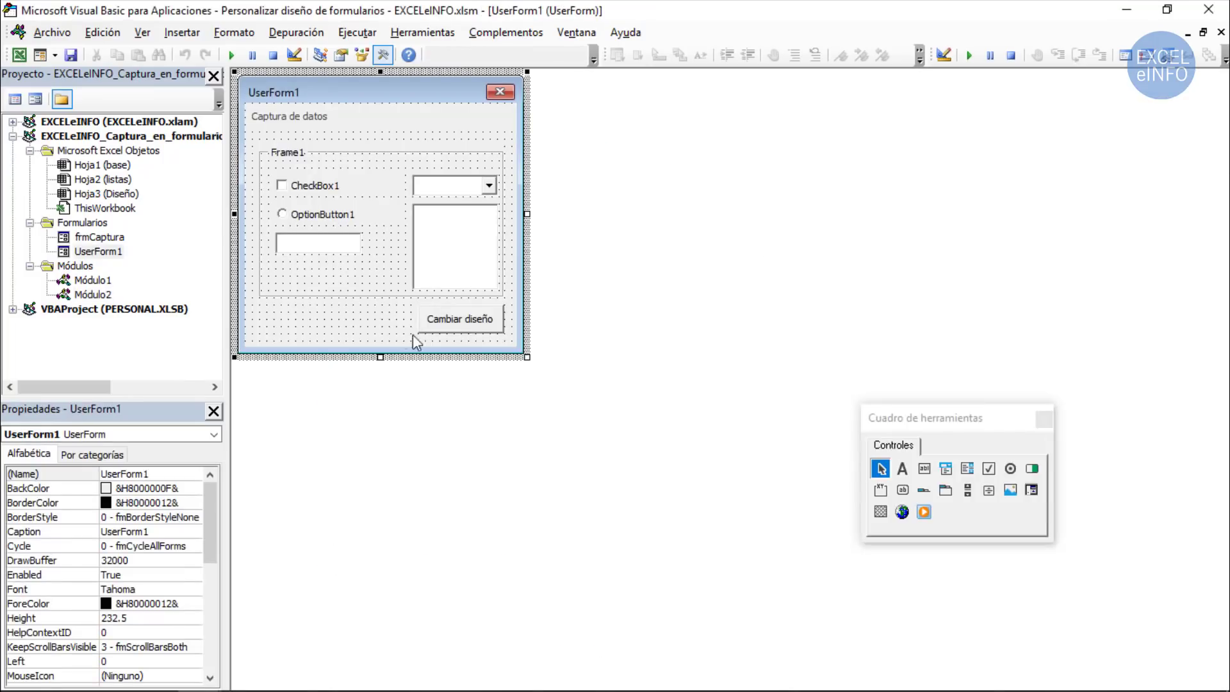
# - Add 'Call FormDesign' to the Cambiar diseño button's CommandButton1_Click procedure
pyautogui.doubleClick(466, 322)
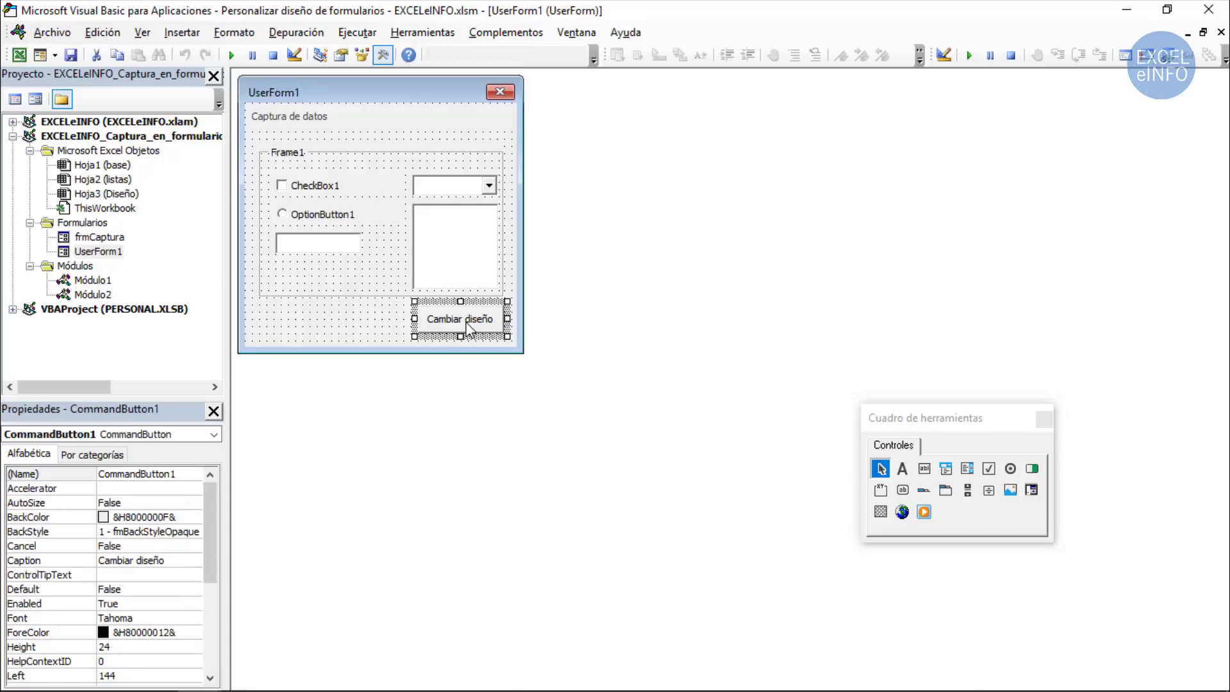
pyautogui.write('c')
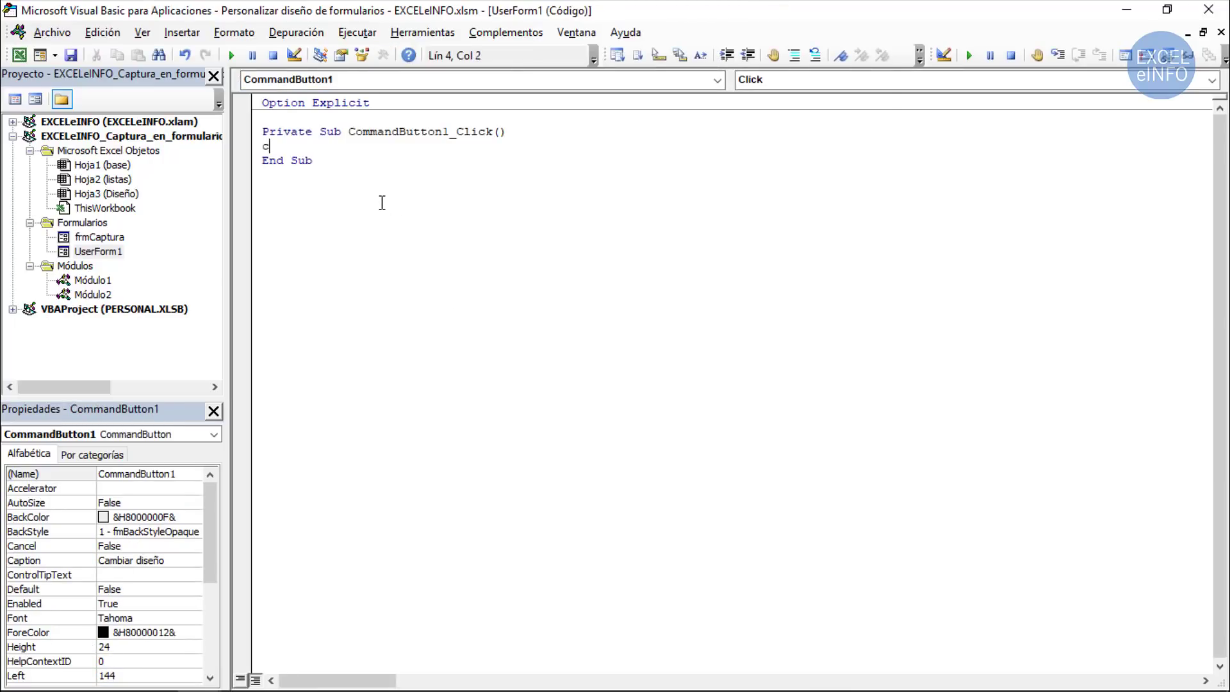
pyautogui.write('al')
pyautogui.write('formde')
pyautogui.write('ign')
pyautogui.press('Down')
pyautogui.press('Up')
# - Return to UserForm1's design and reselect the Cambiar diseño button
pyautogui.doubleClick(338, 149)
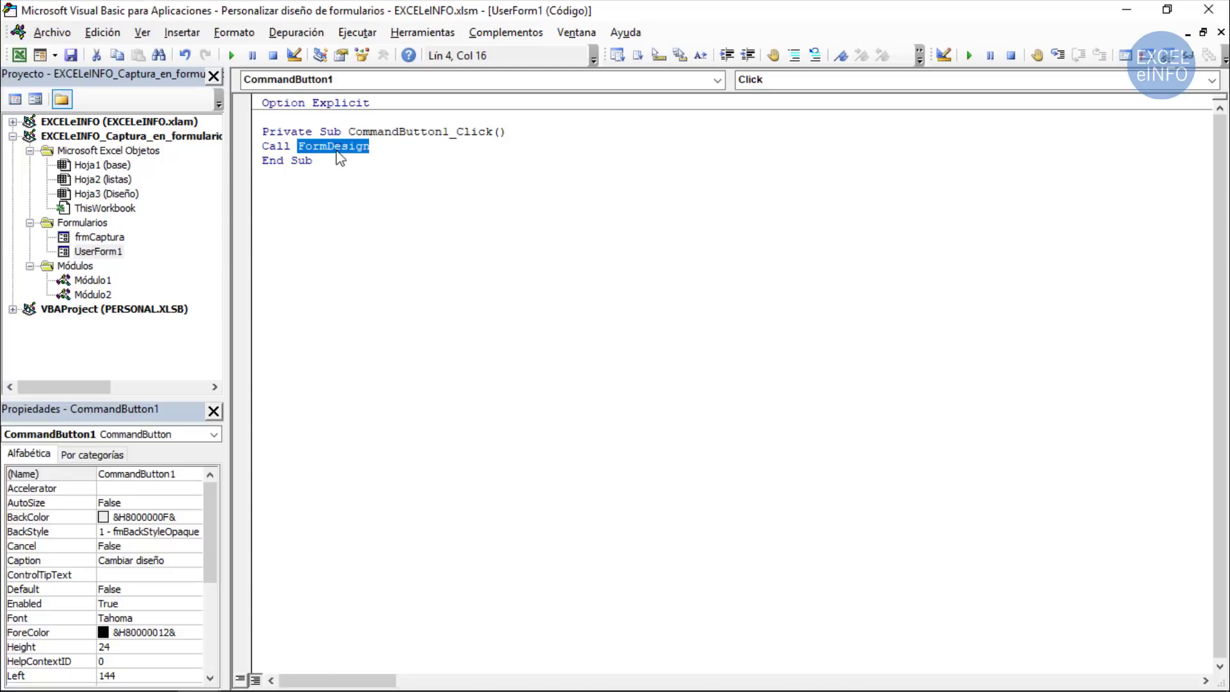
pyautogui.hotkey('shift', 'F7')
pyautogui.click(379, 335)
pyautogui.click(477, 319)
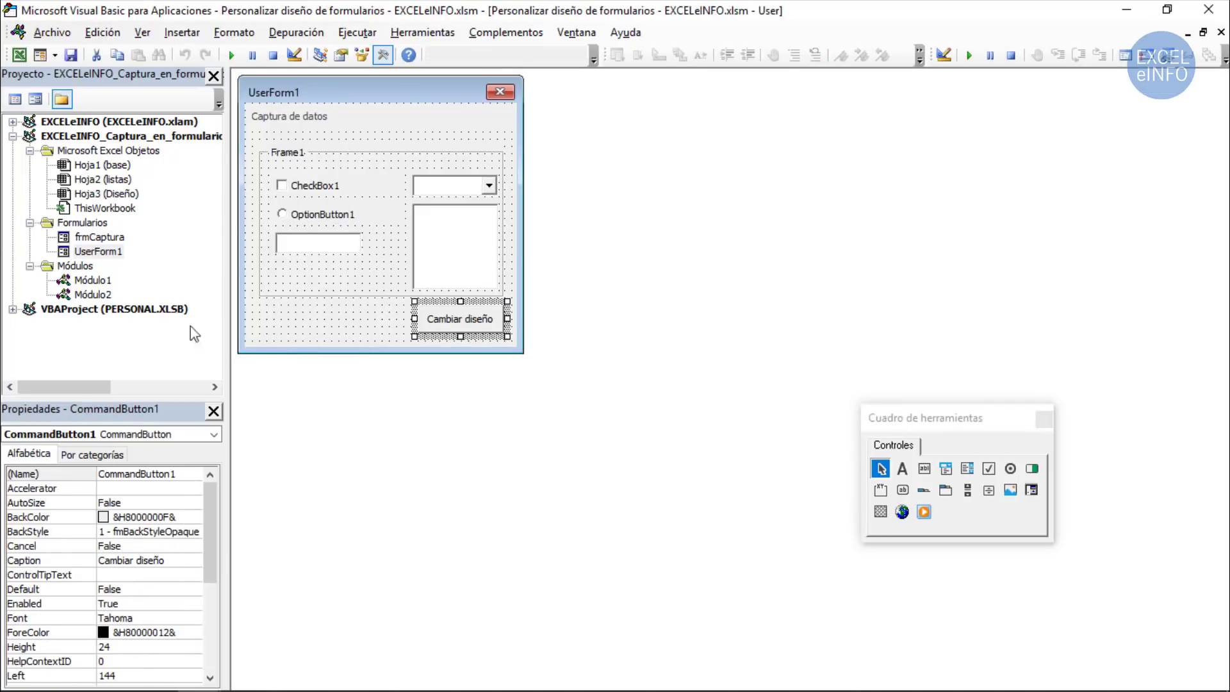
# - In Módulo2, toggle a breakpoint from Depuración on the 'FormActivo.BackColor = vbWhite' line
pyautogui.doubleClick(105, 293)
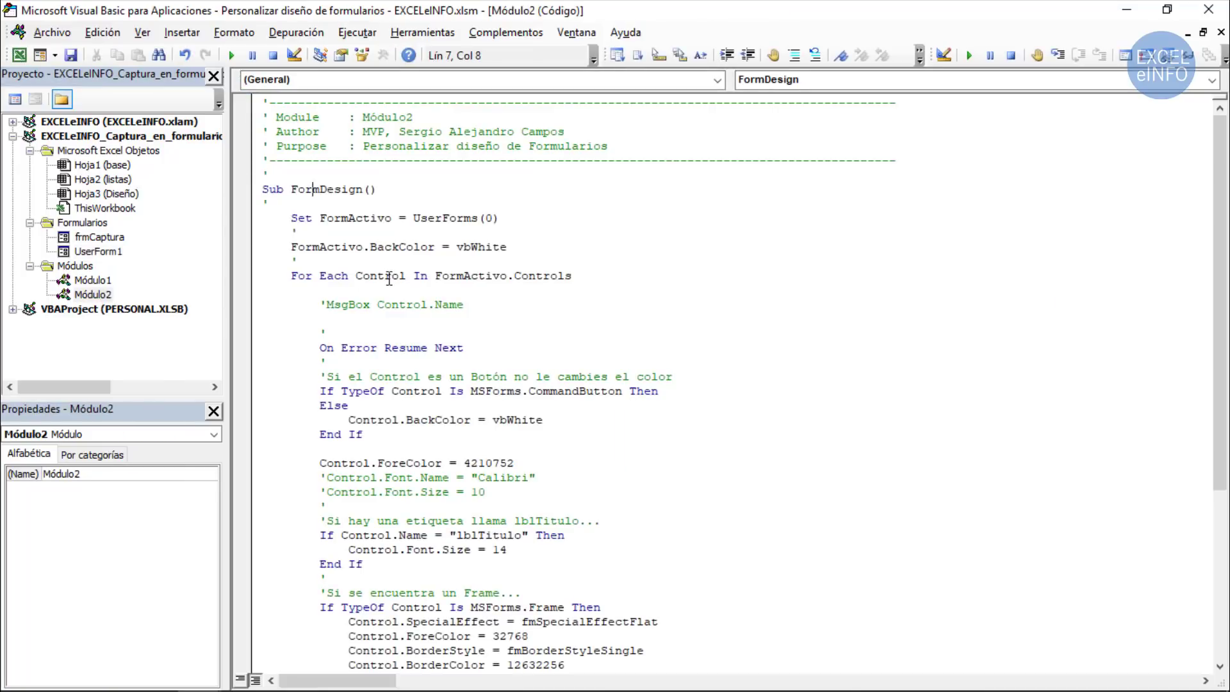
pyautogui.moveTo(291, 276); pyautogui.dragTo(349, 275)
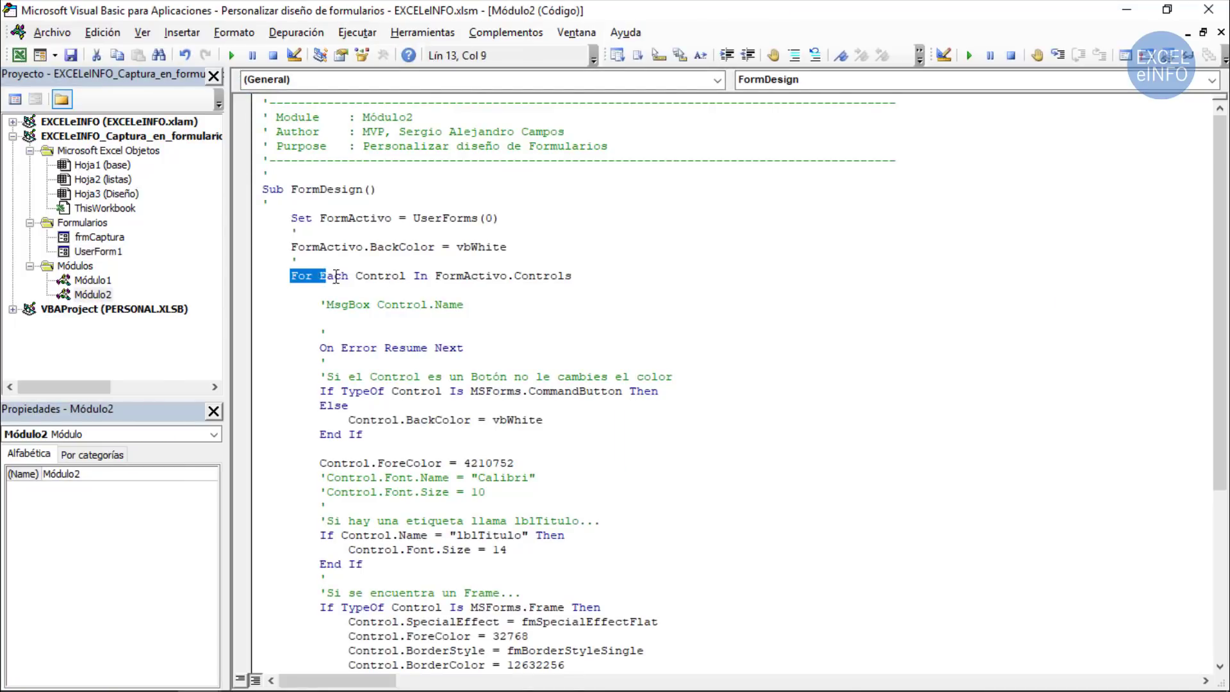
pyautogui.click(377, 275)
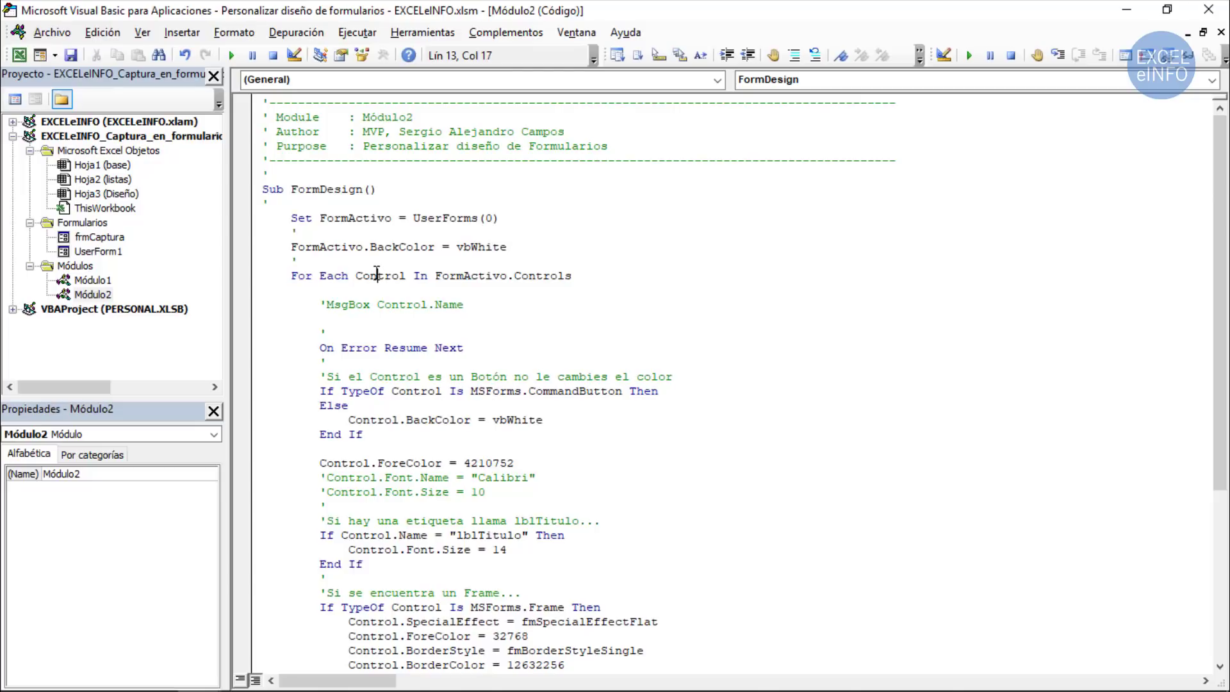
pyautogui.scroll(-1, 377, 273)
pyautogui.scroll(-3, 377, 274)
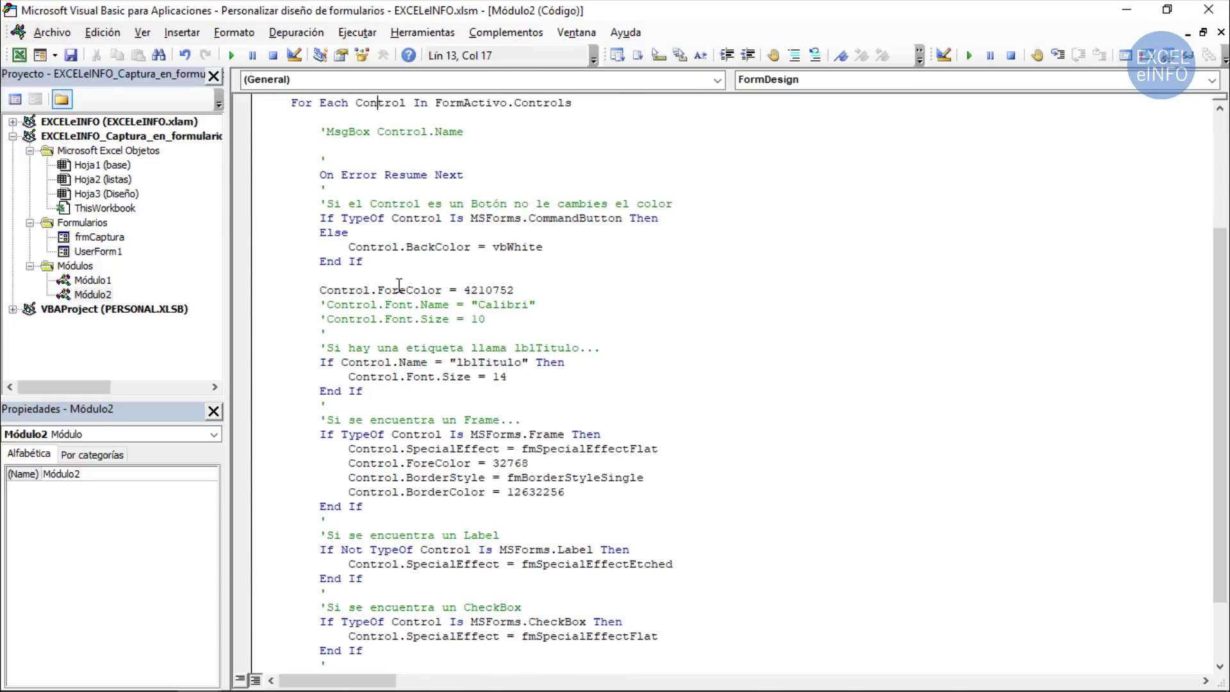
pyautogui.scroll(4, 486, 299)
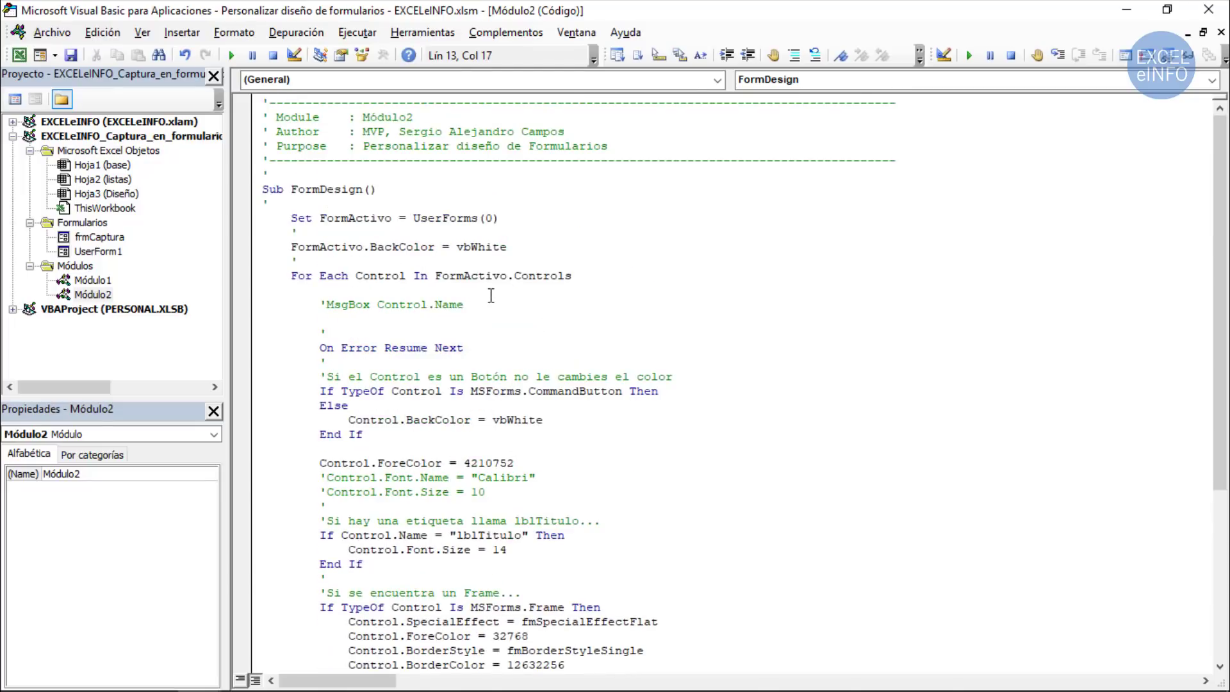
pyautogui.press('Up')
pyautogui.press('Up')
pyautogui.press('Home')
pyautogui.click(305, 39)
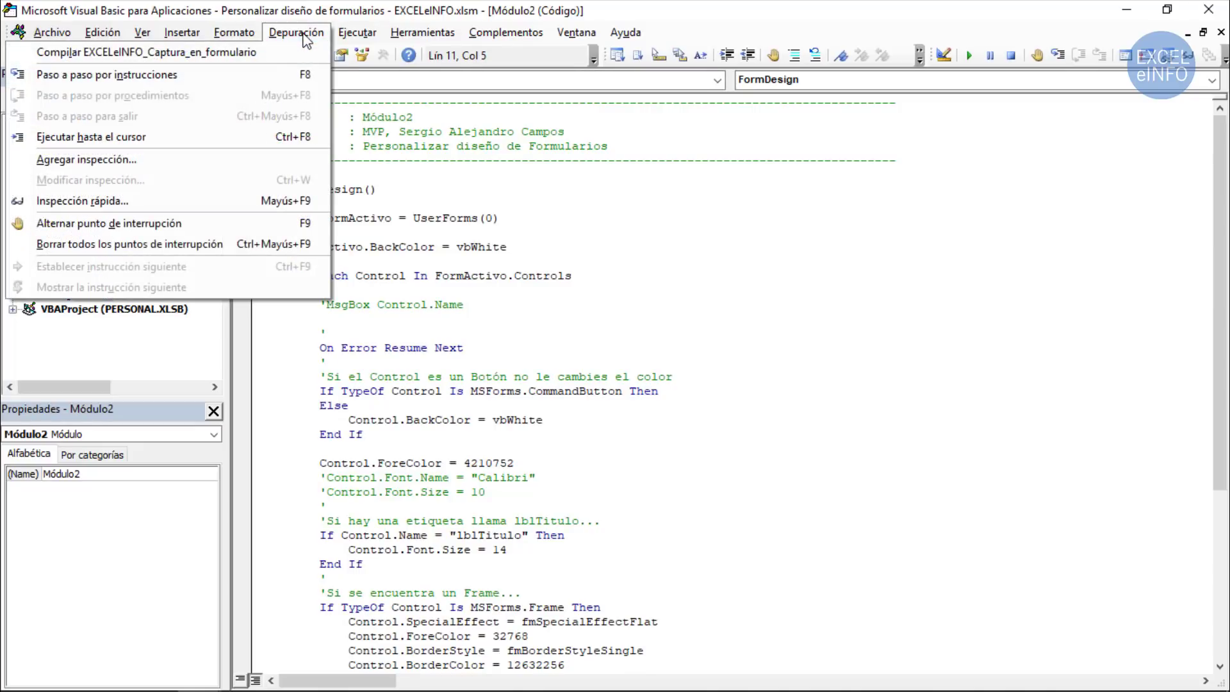
pyautogui.click(167, 224)
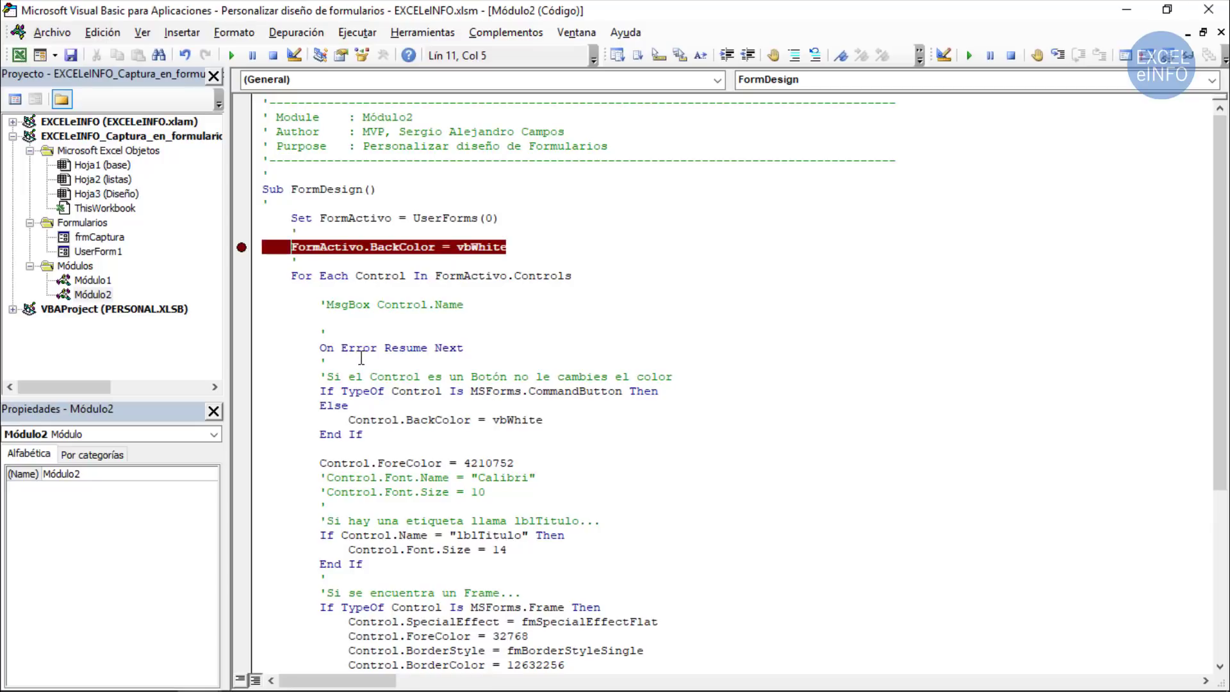
# - Open the UserForm1 design and close the Project and Properties panes
pyautogui.doubleClick(116, 252)
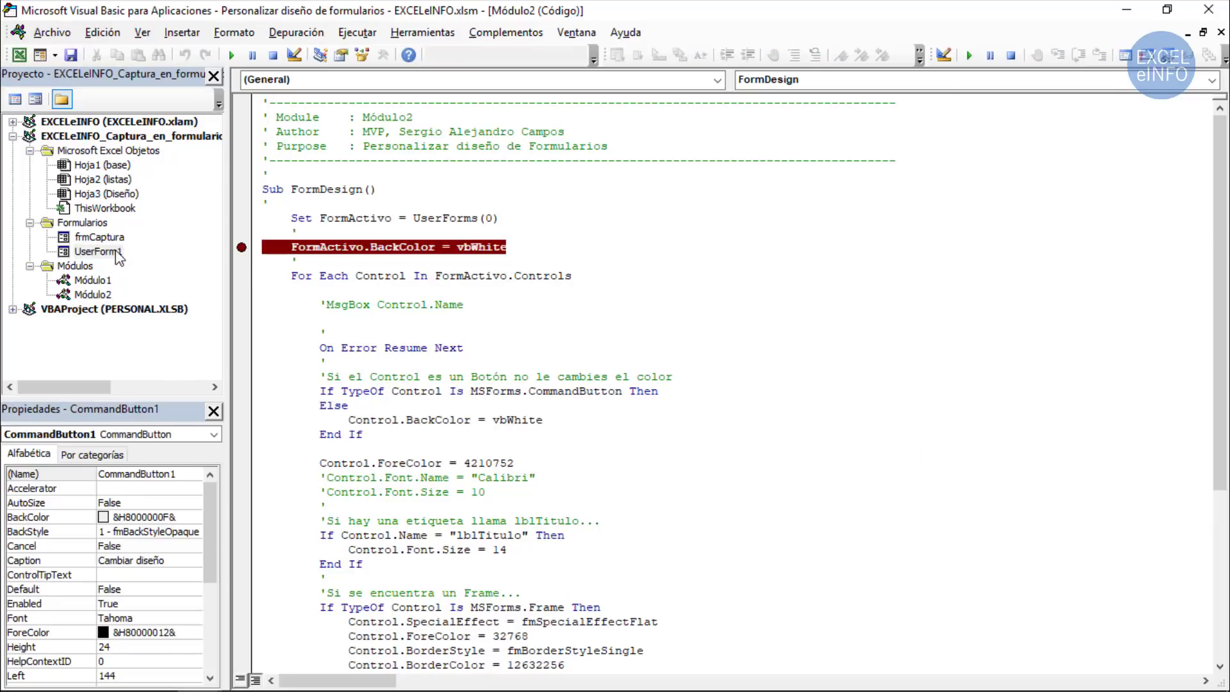
pyautogui.click(214, 76)
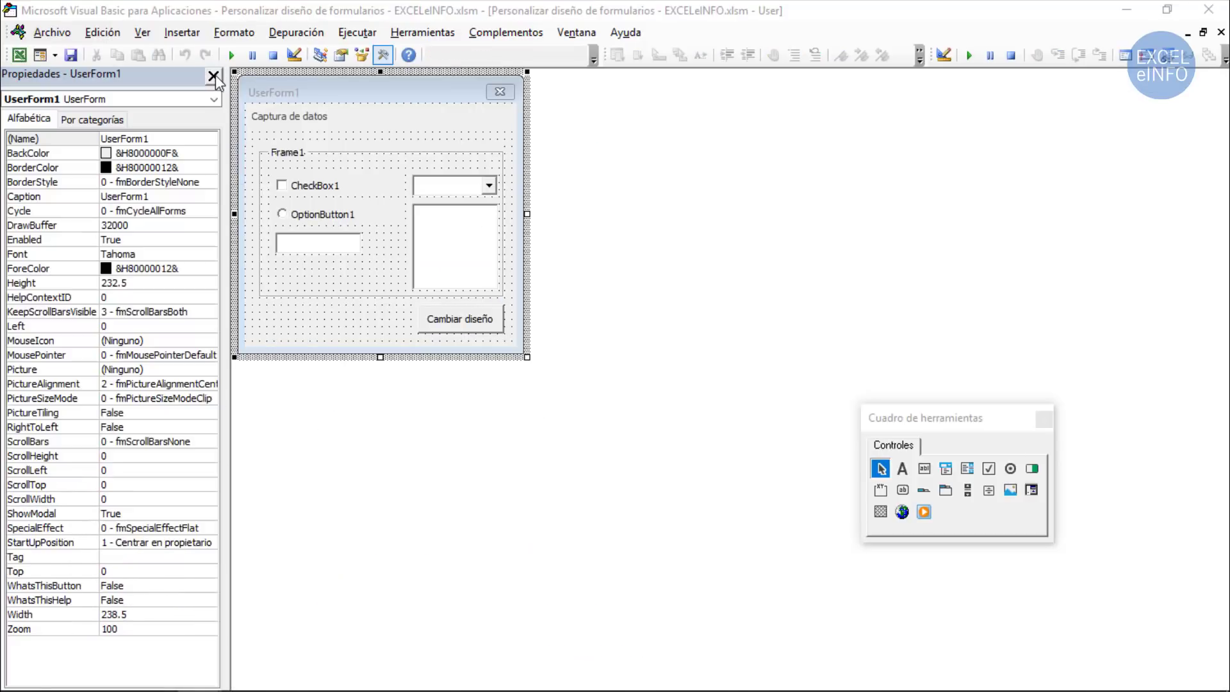
pyautogui.click(213, 75)
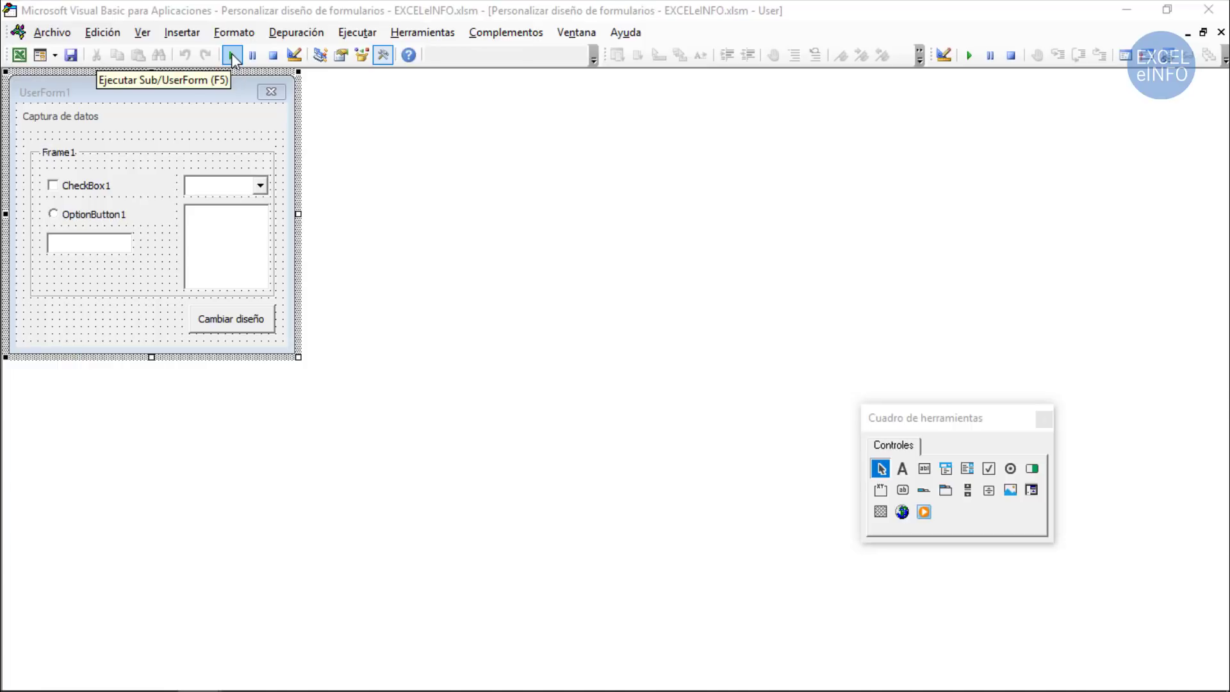
# - Run UserForm1, move it to the upper left, and click Cambiar diseño to reach the breakpoint
pyautogui.click(234, 57)
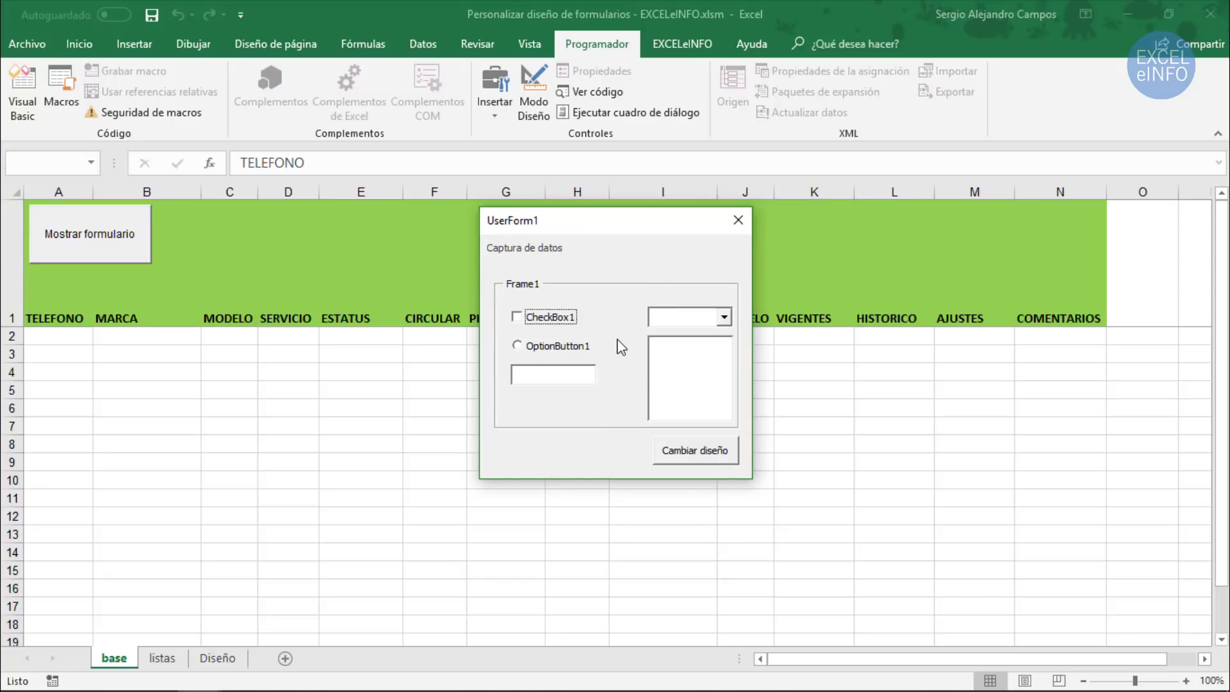
pyautogui.moveTo(630, 224); pyautogui.dragTo(307, 70)
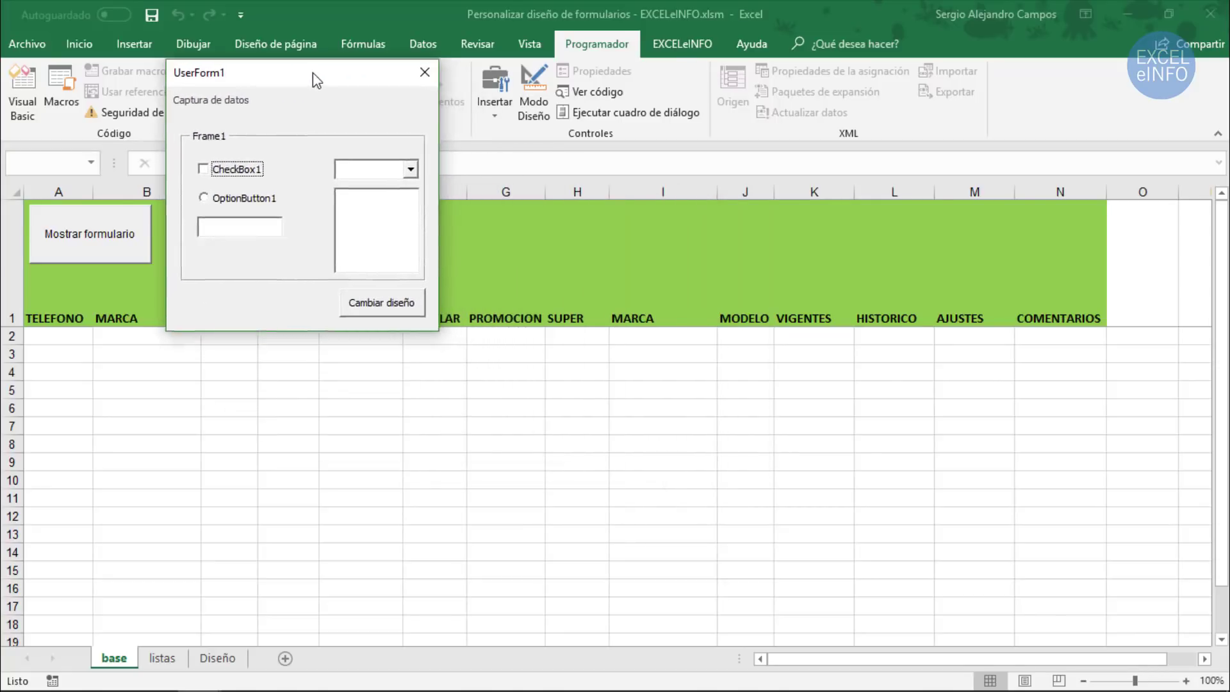
pyautogui.click(364, 296)
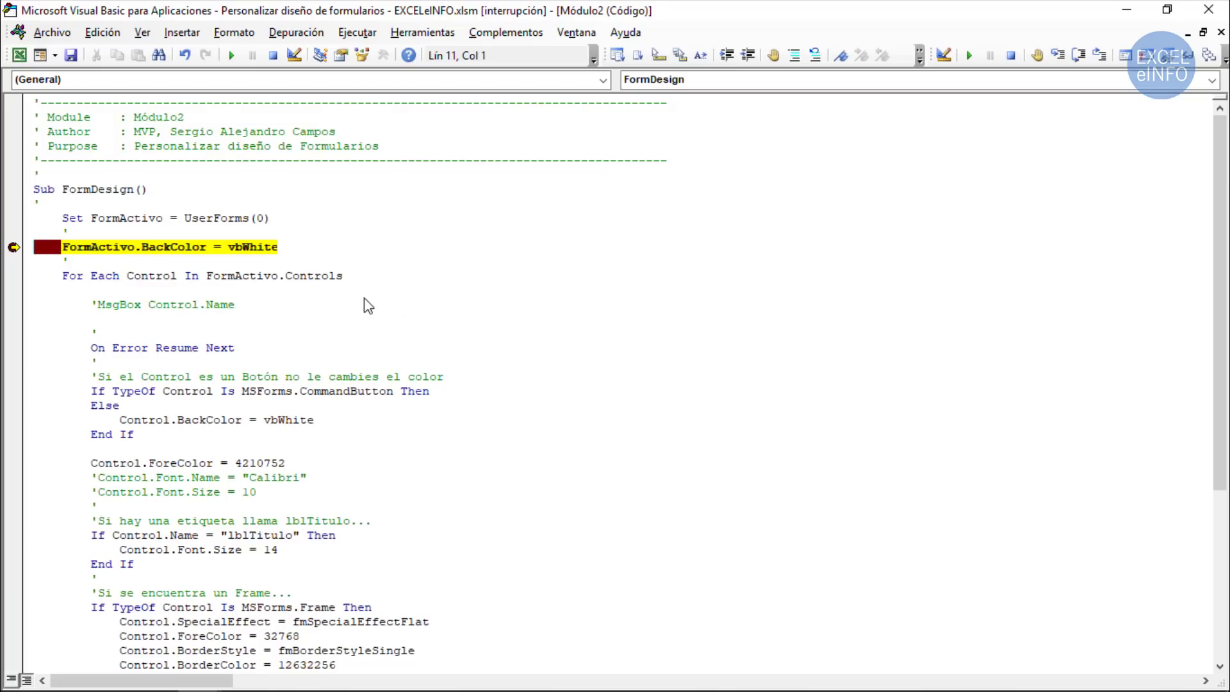
# - Restore the VBA editor, move the running form top-left, and fit the code window beside it
pyautogui.moveTo(310, 247); pyautogui.dragTo(36, 261)
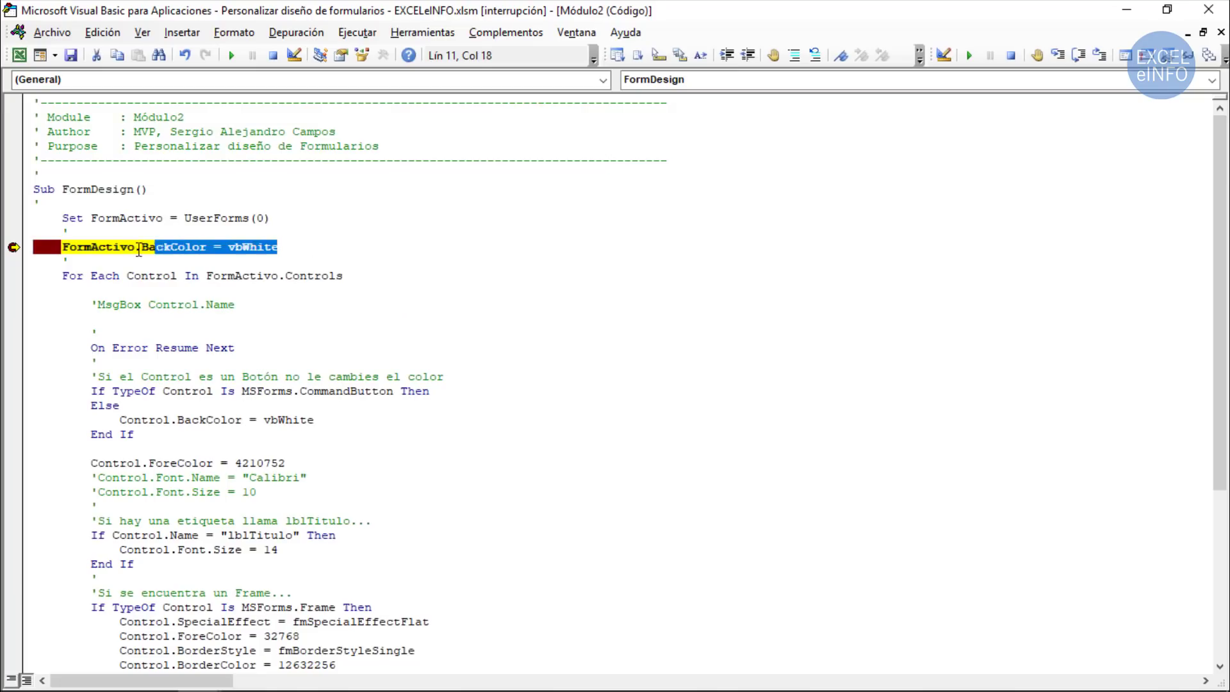
pyautogui.click(316, 248)
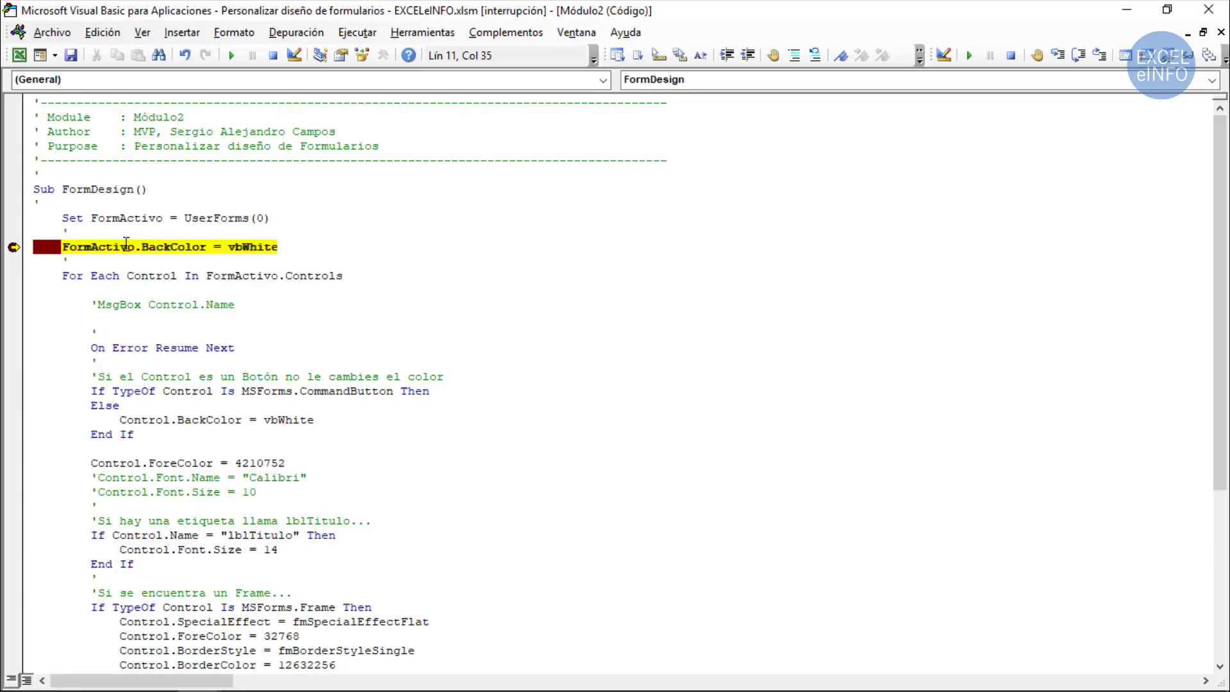
pyautogui.doubleClick(278, 3)
pyautogui.click(289, 69)
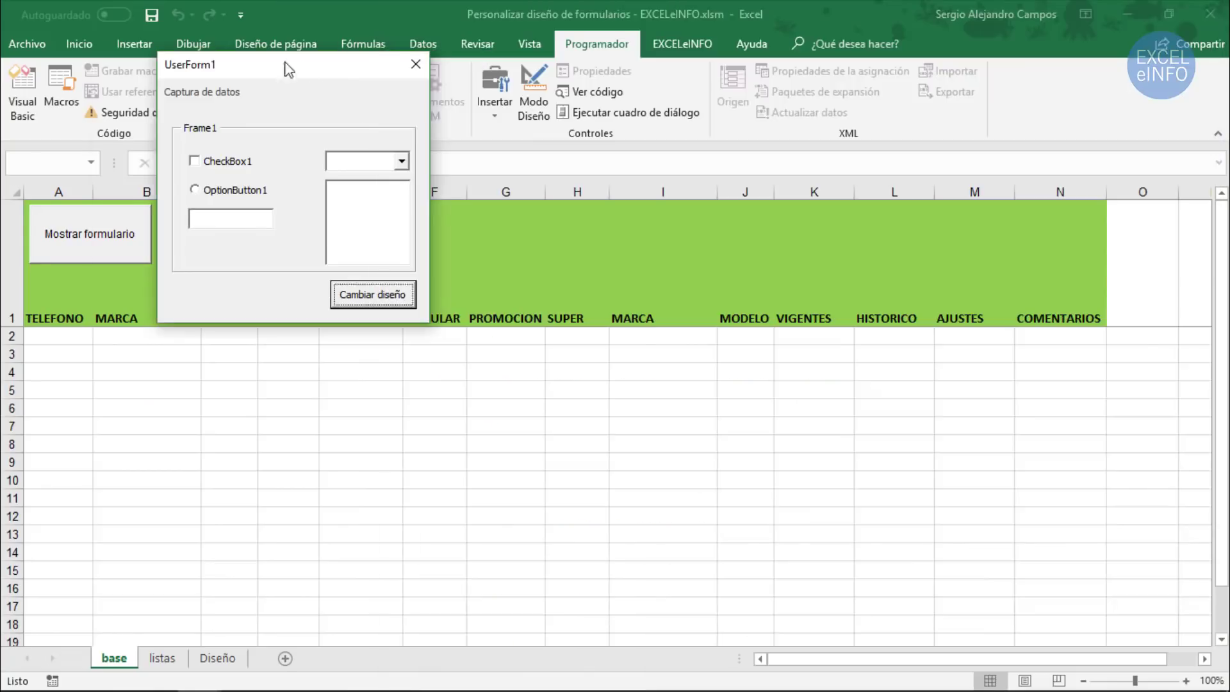
pyautogui.moveTo(289, 69); pyautogui.dragTo(212, 37)
pyautogui.click(408, 123)
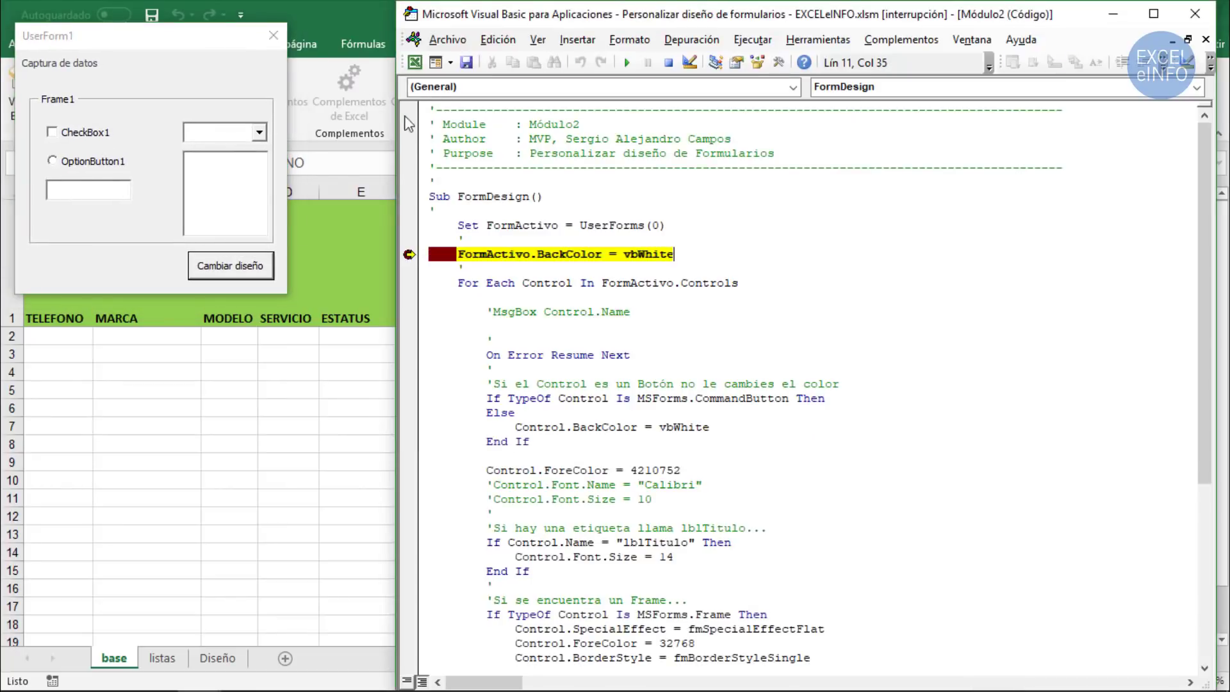
pyautogui.moveTo(397, 165); pyautogui.dragTo(299, 165)
pyautogui.scroll(-2, 574, 284)
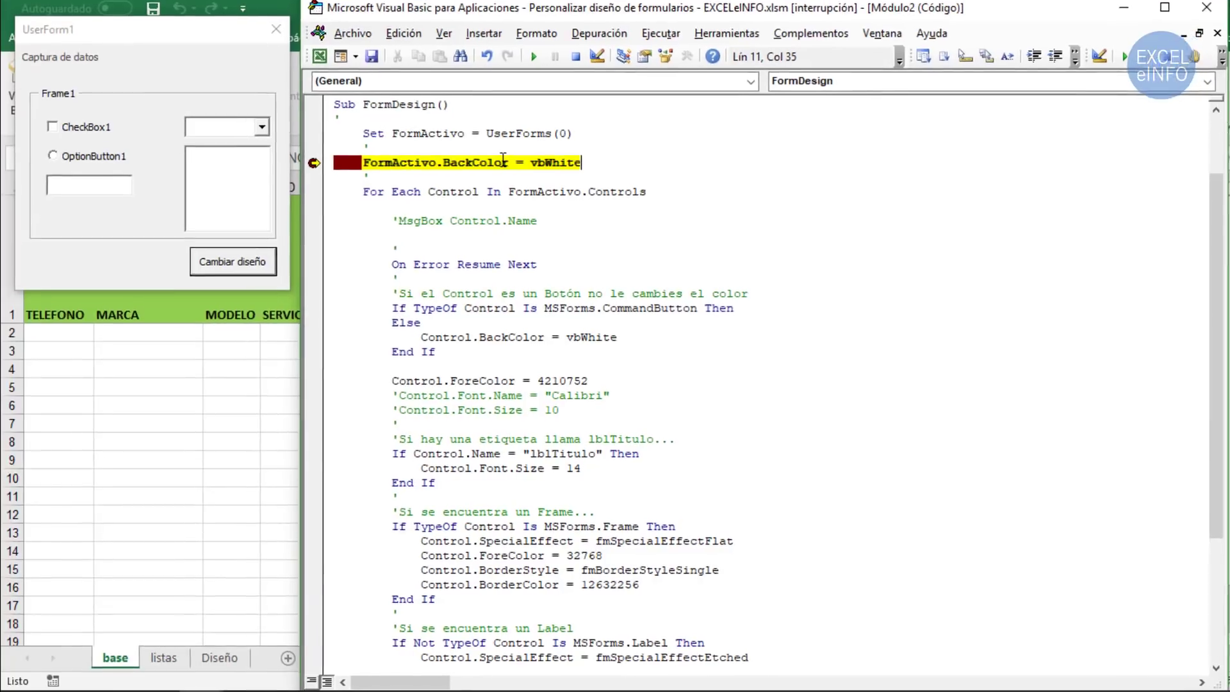
# - Highlight BackColor, FormActivo and the Set FormActivo statement in the paused code
pyautogui.doubleClick(499, 132)
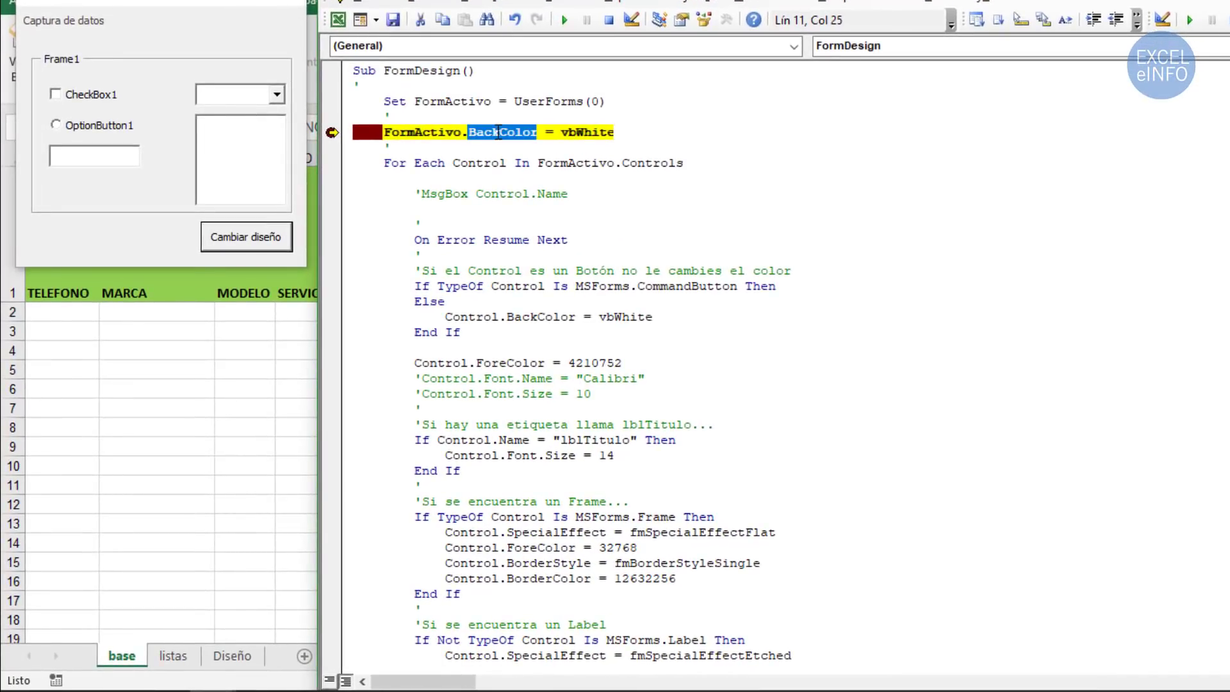
pyautogui.click(493, 132)
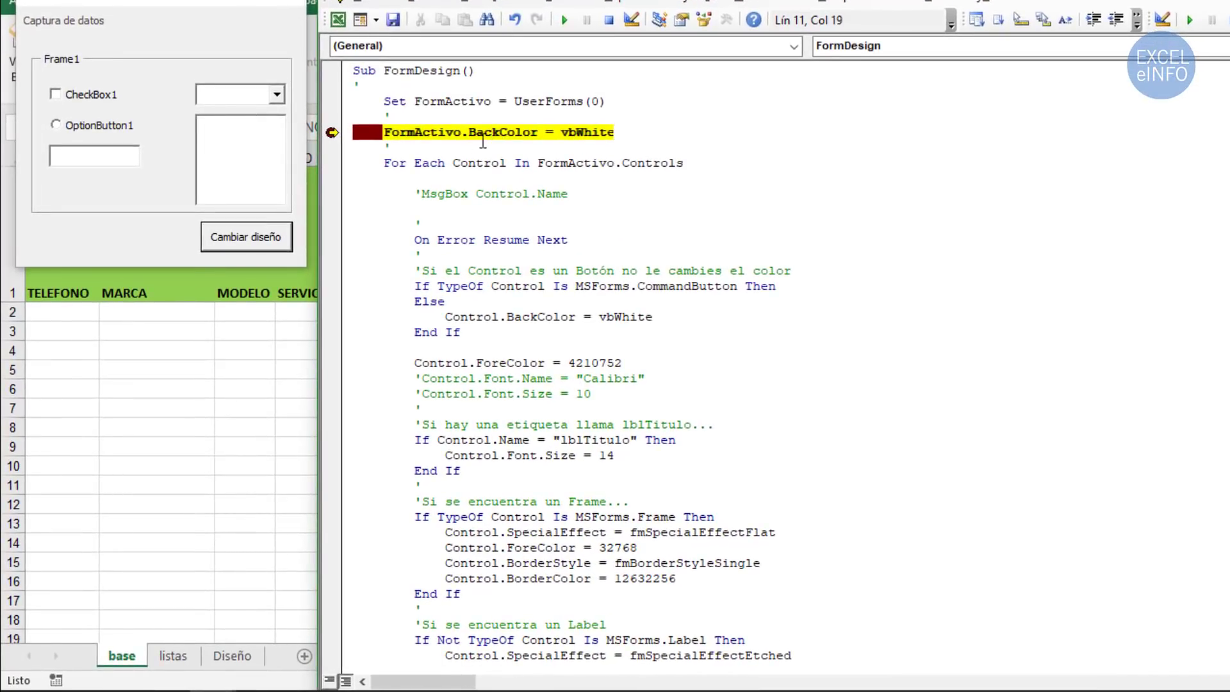
pyautogui.doubleClick(428, 132)
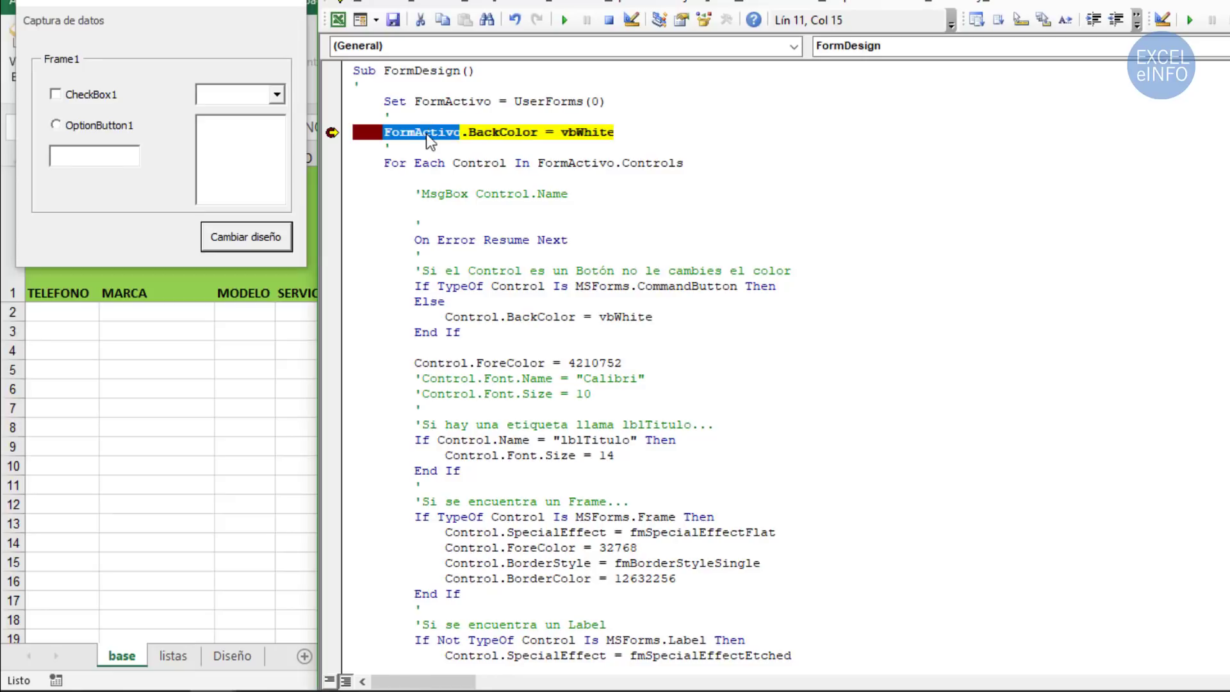
pyautogui.click(426, 133)
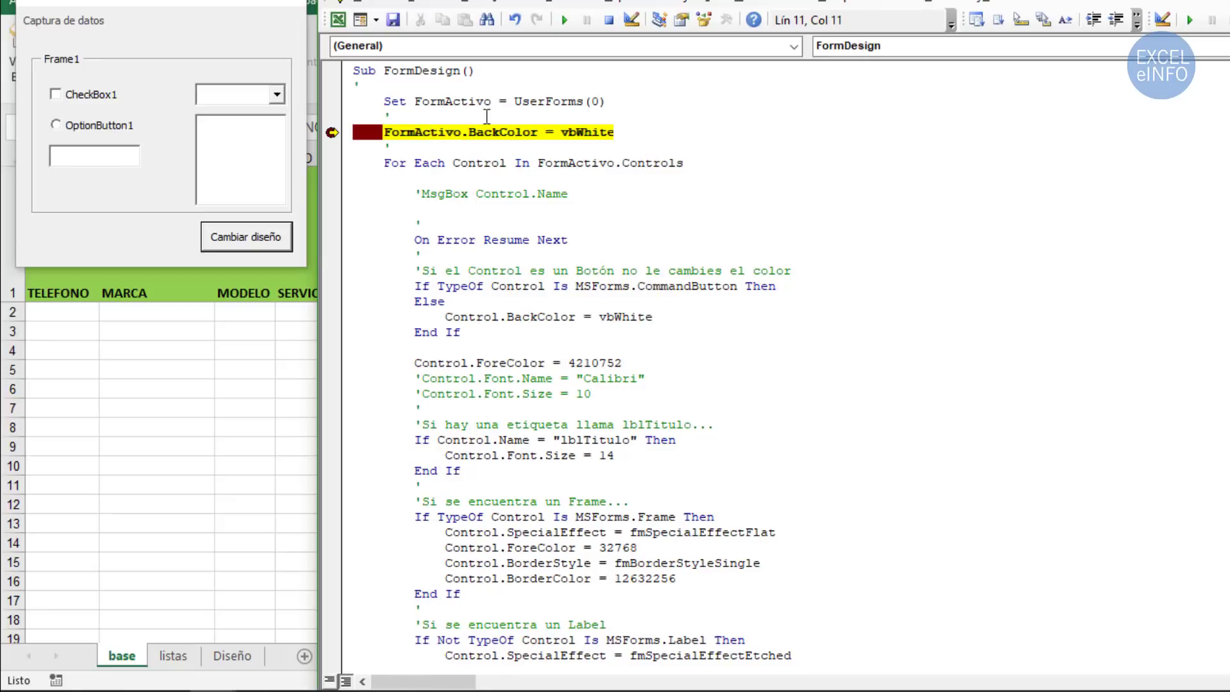
pyautogui.press('End')
pyautogui.doubleClick(390, 102)
pyautogui.moveTo(414, 101); pyautogui.dragTo(490, 96)
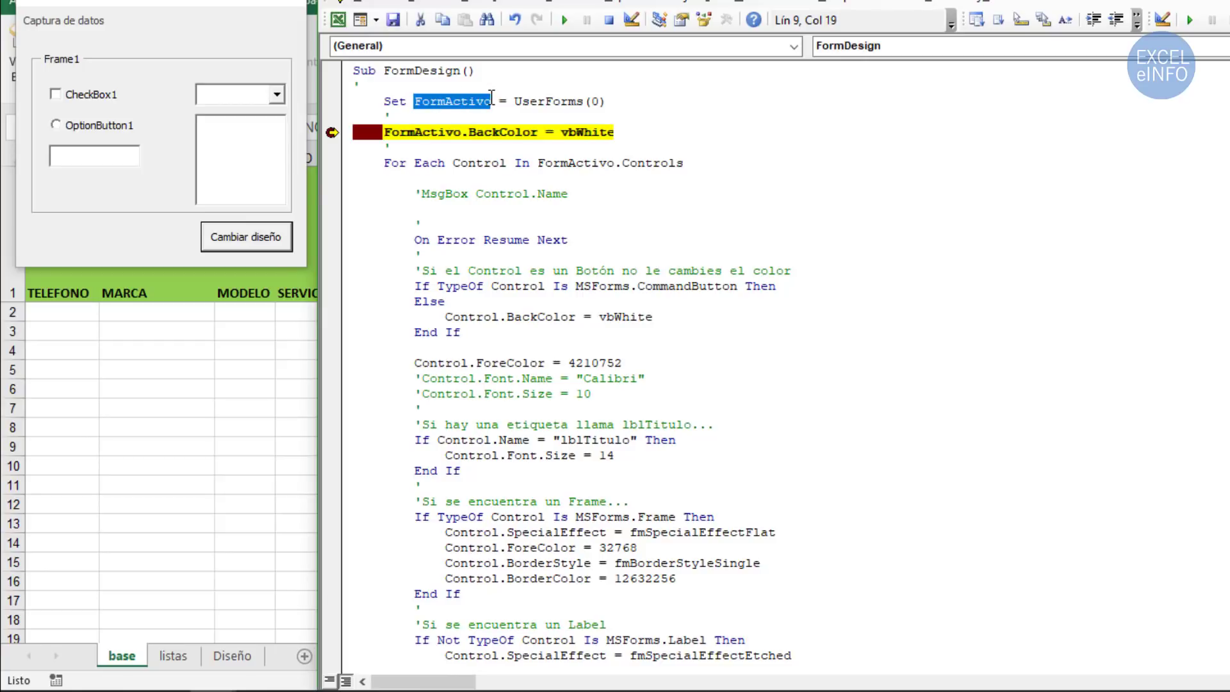
pyautogui.click(593, 101)
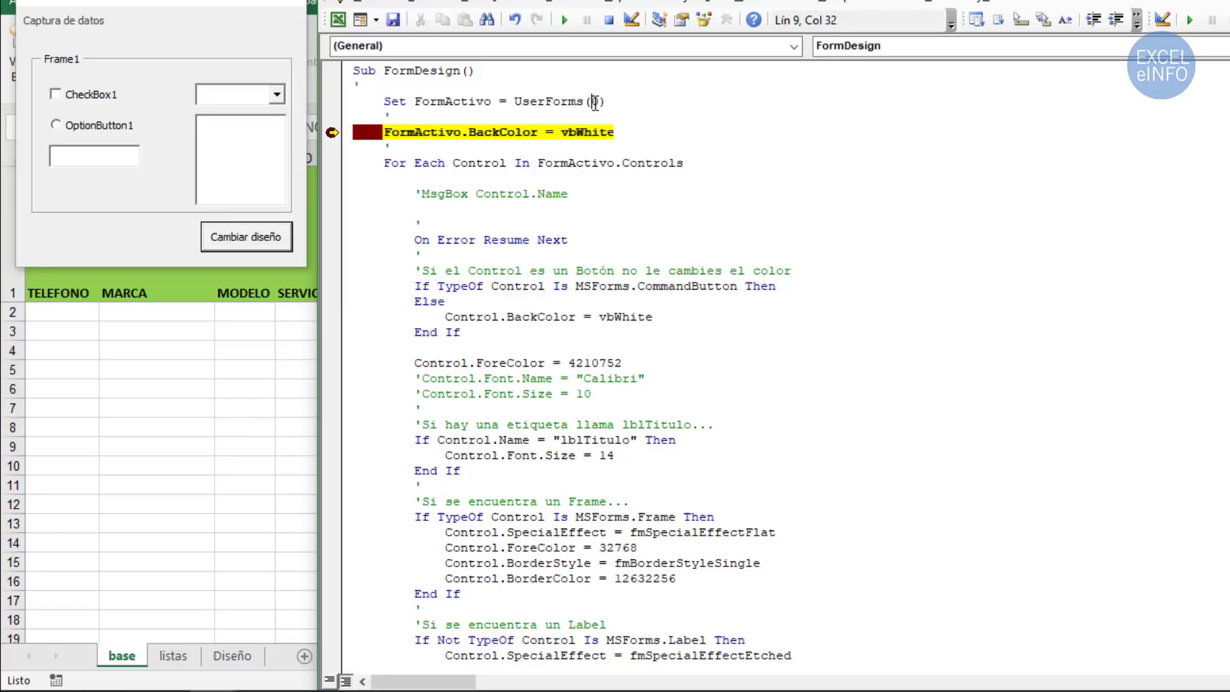
# - Examine UserForms(0), the sheet behind the form, and vbWhite on the paused BackColor line
pyautogui.doubleClick(596, 101)
pyautogui.moveTo(514, 101); pyautogui.dragTo(584, 95)
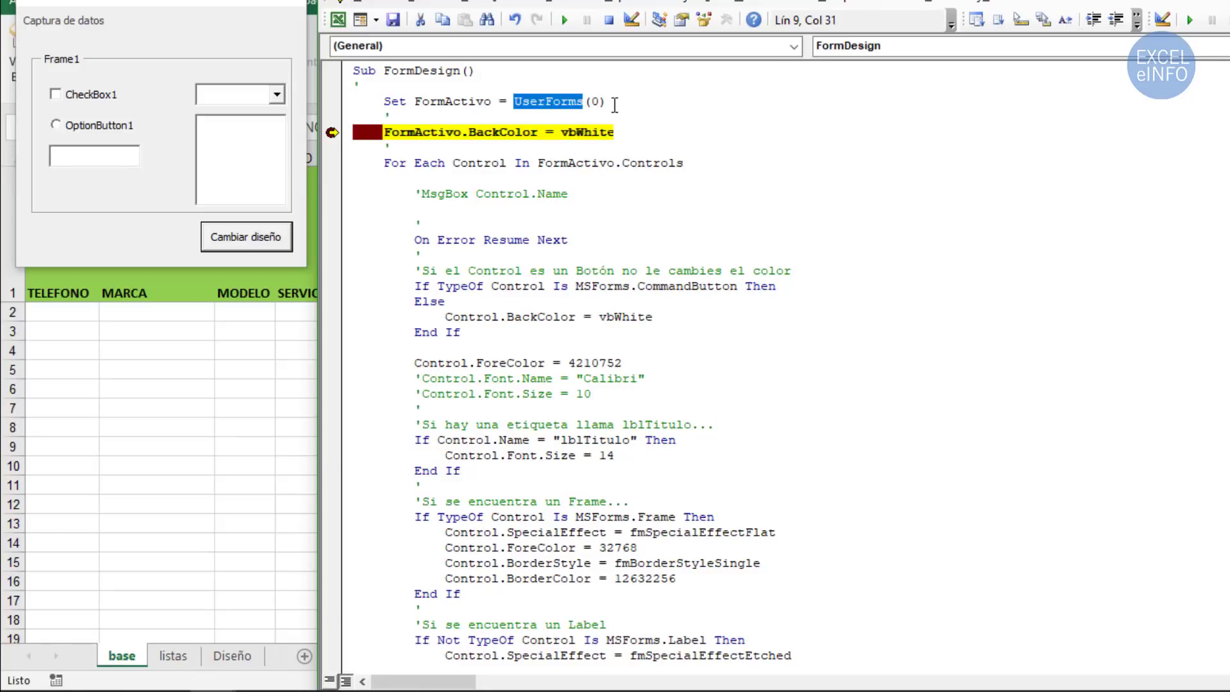
pyautogui.click(657, 121)
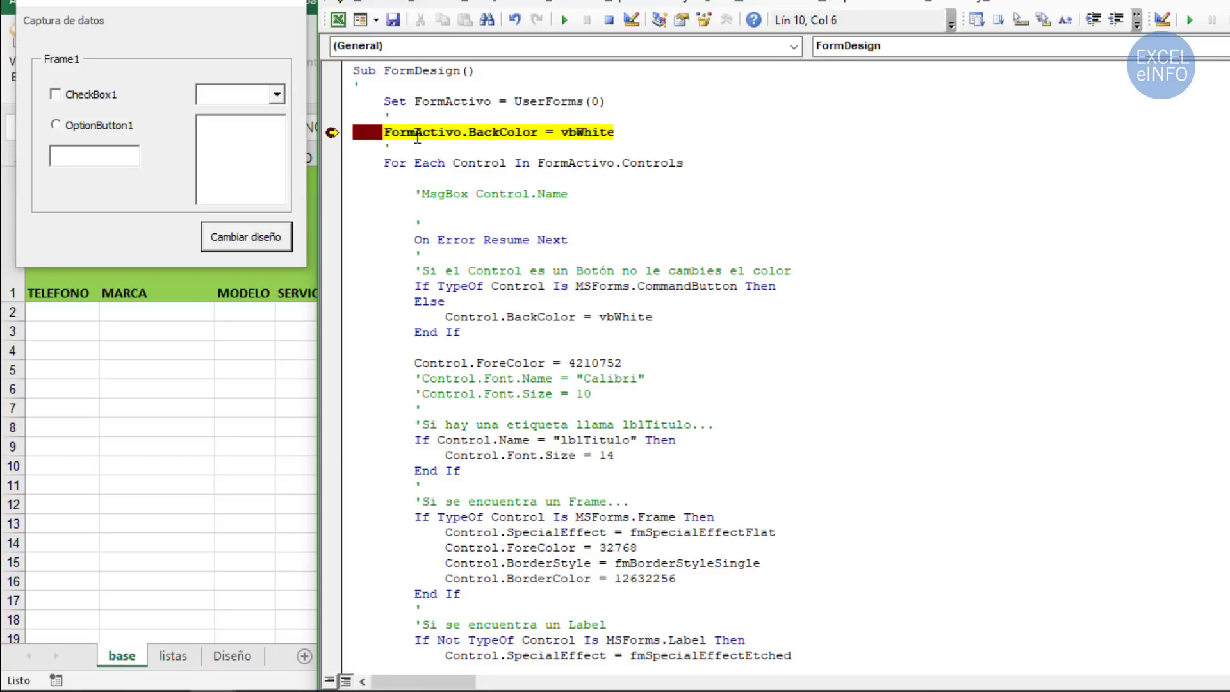
pyautogui.moveTo(384, 132); pyautogui.dragTo(452, 131)
pyautogui.click(461, 132)
pyautogui.press('F5')
pyautogui.moveTo(468, 133); pyautogui.dragTo(536, 134)
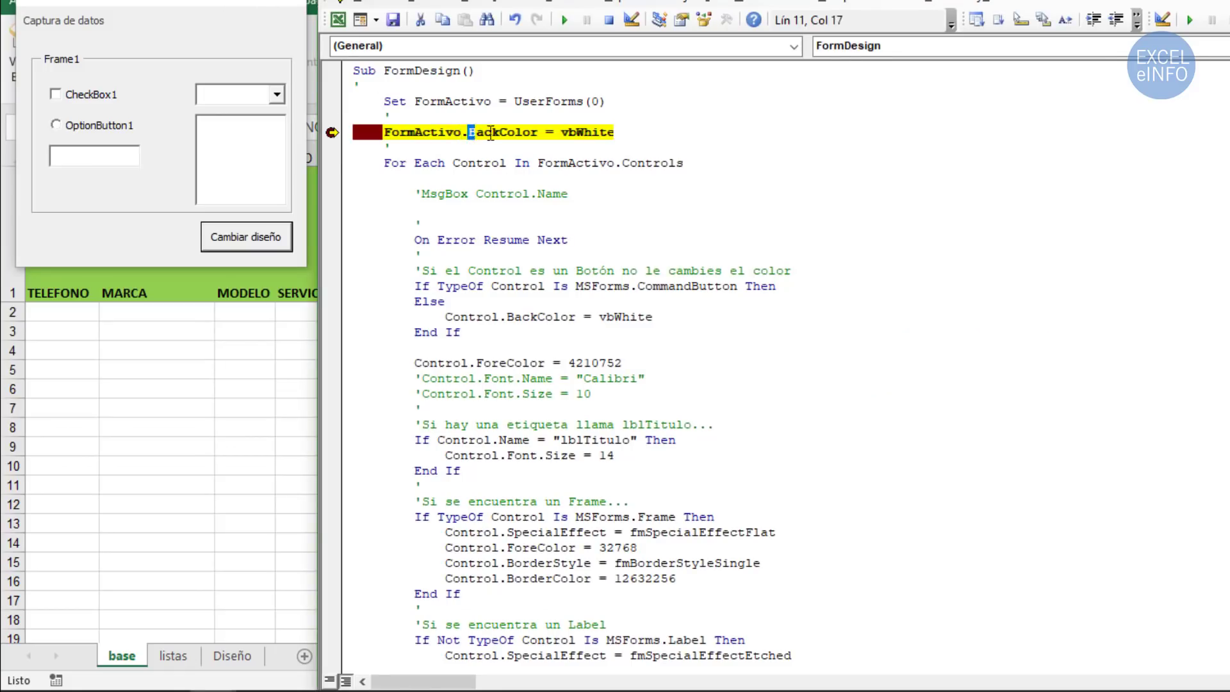
pyautogui.click(531, 134)
pyautogui.click(631, 131)
# - Step past the BackColor line to the For Each Control In FormActivo.Controls loop
pyautogui.press('F8')
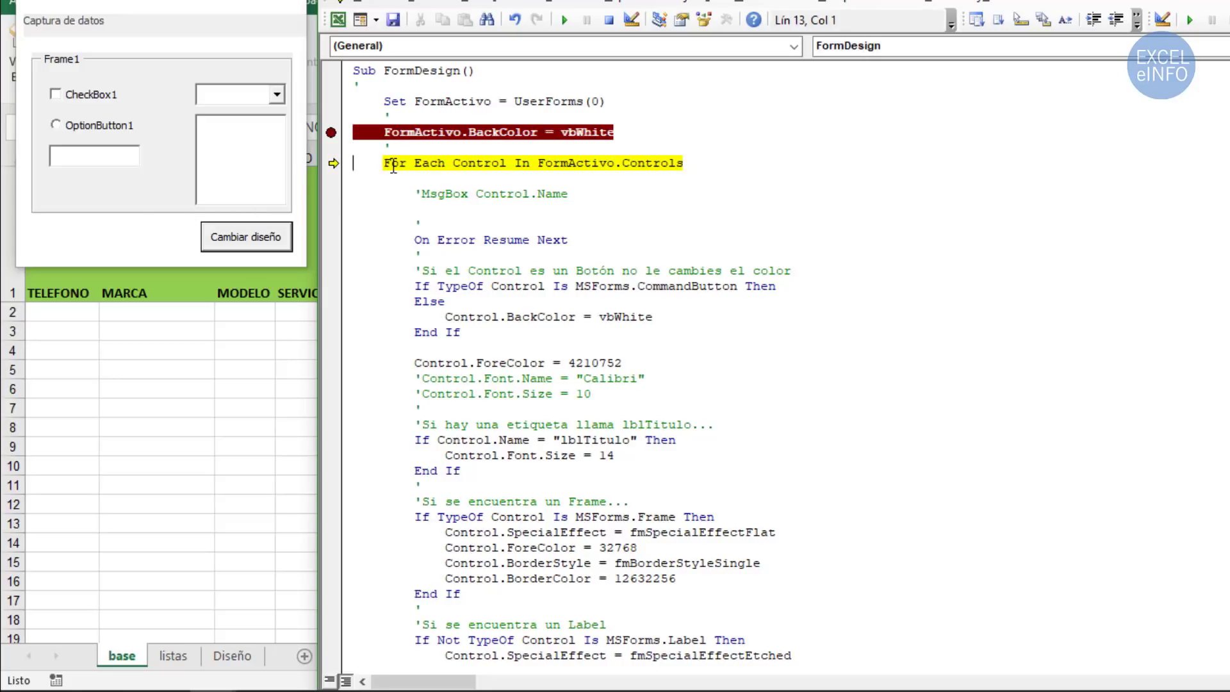
pyautogui.doubleClick(642, 162)
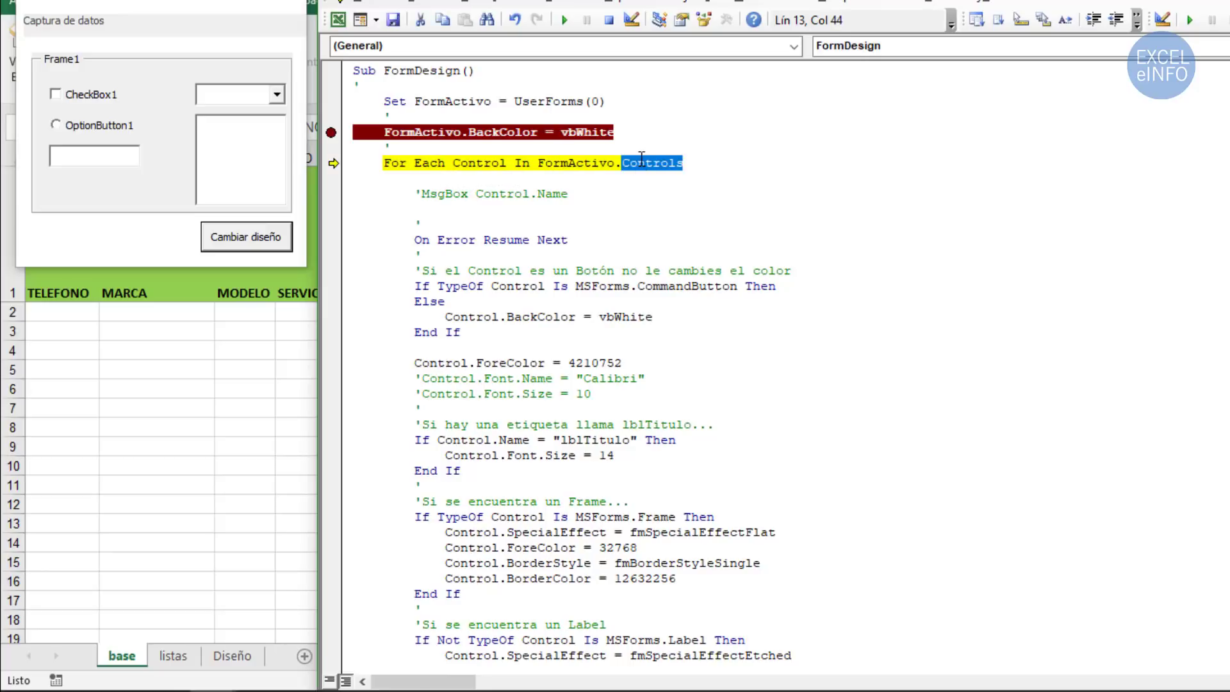
pyautogui.moveTo(613, 161); pyautogui.dragTo(544, 159)
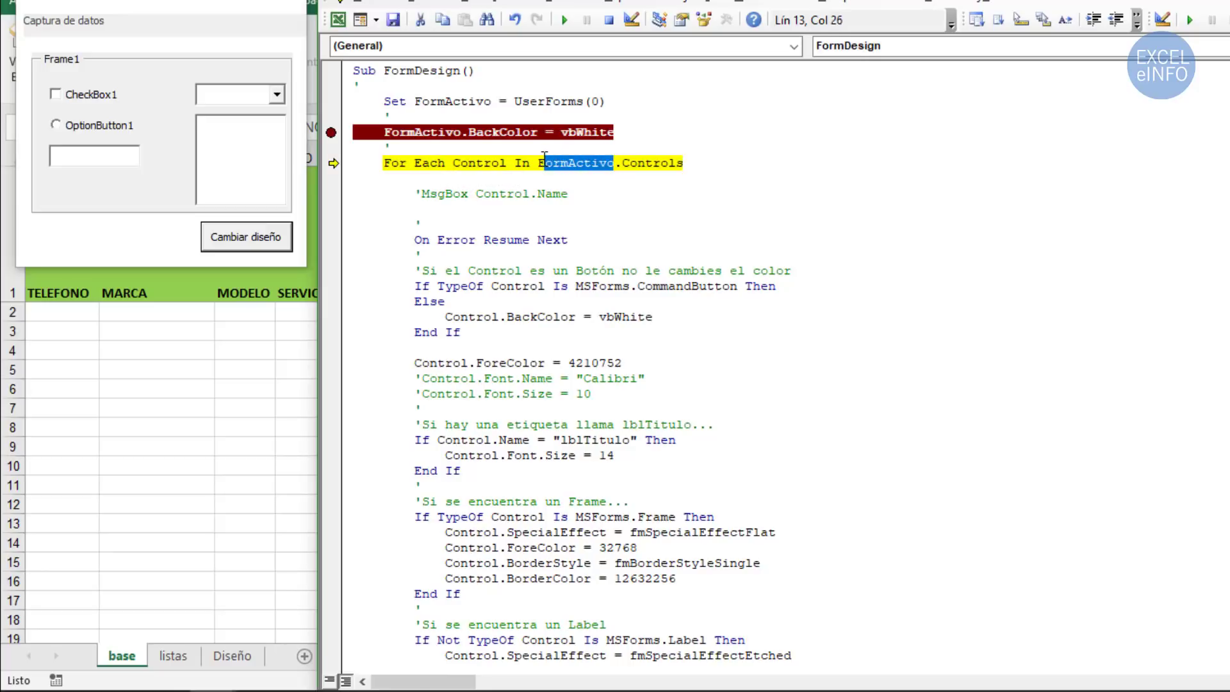
pyautogui.click(690, 164)
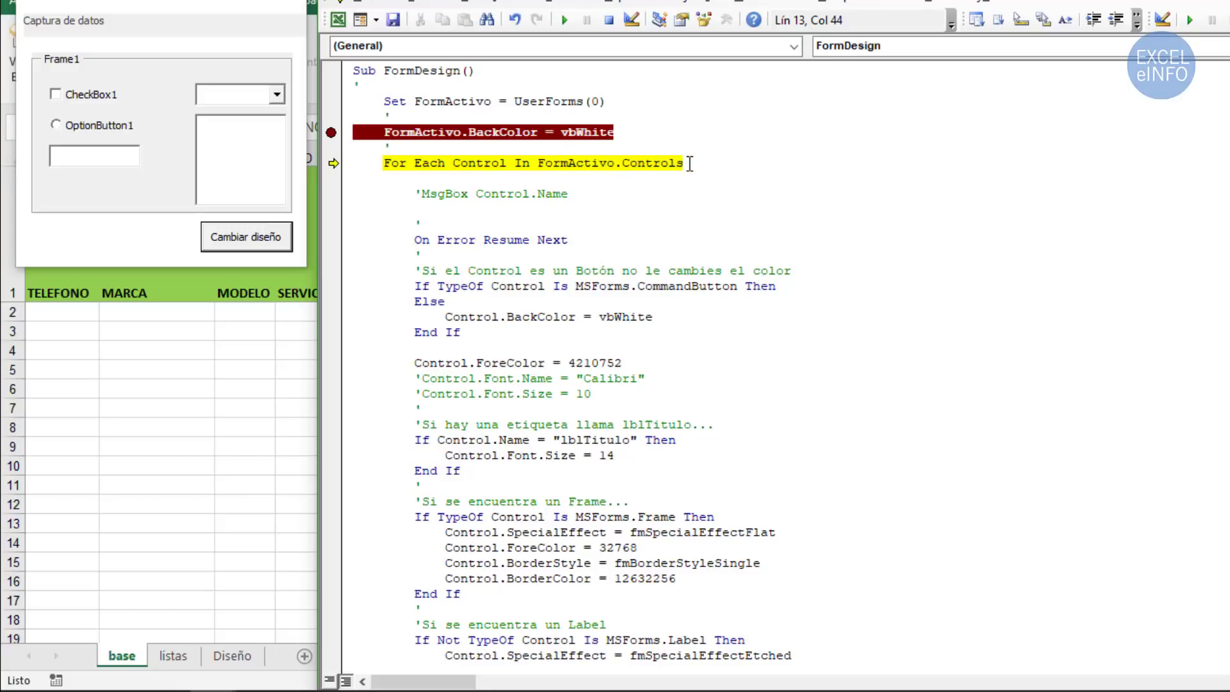
# - Uncomment the MsgBox Control.Name line by deleting its apostrophe
pyautogui.moveTo(421, 194); pyautogui.dragTo(469, 194)
pyautogui.click(469, 194)
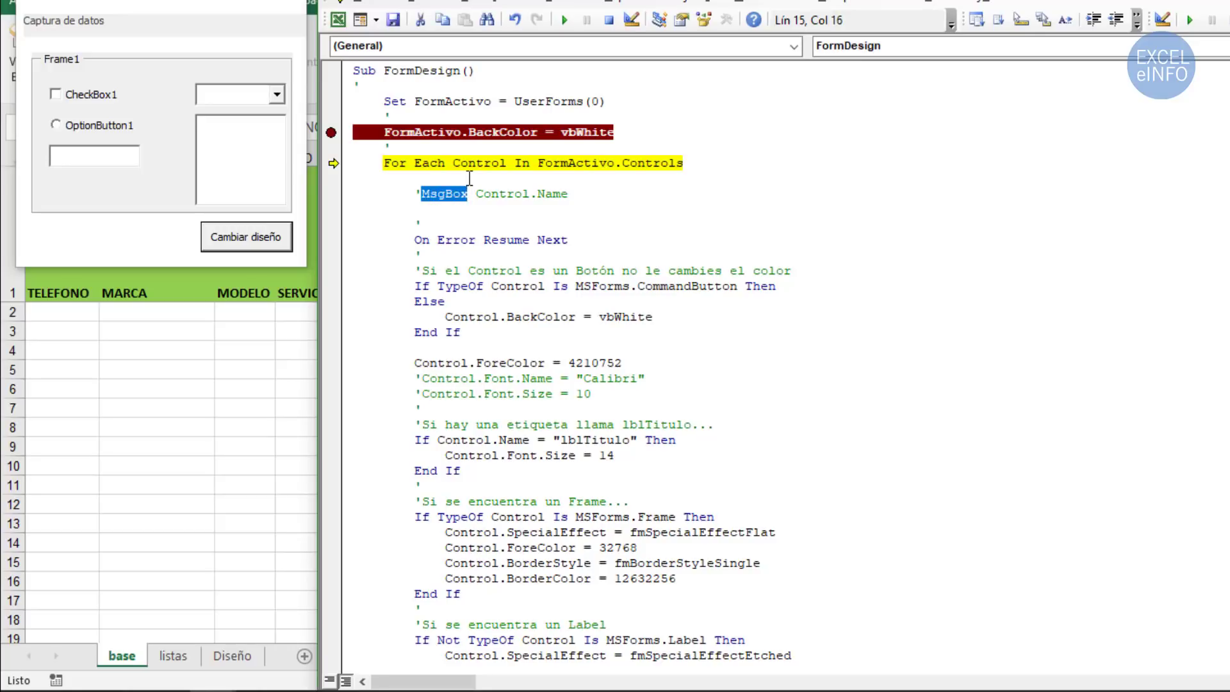
pyautogui.doubleClick(563, 194)
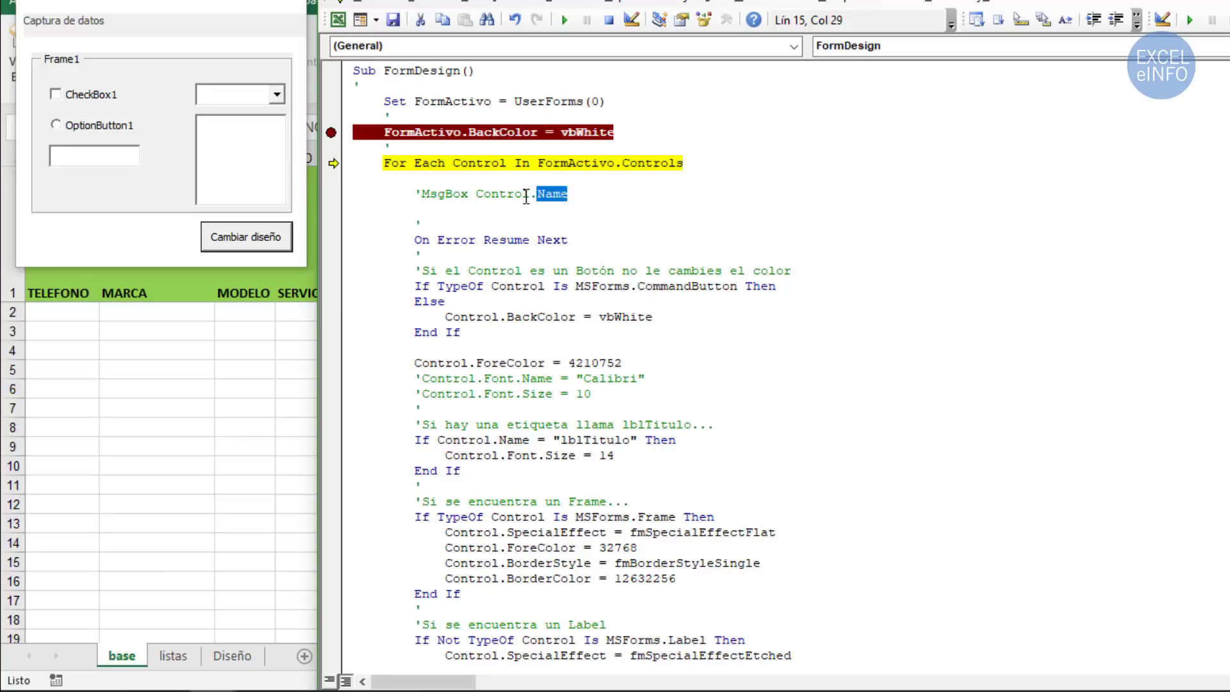
pyautogui.moveTo(529, 193); pyautogui.dragTo(477, 195)
pyautogui.click(421, 193)
pyautogui.press('BackSpace')
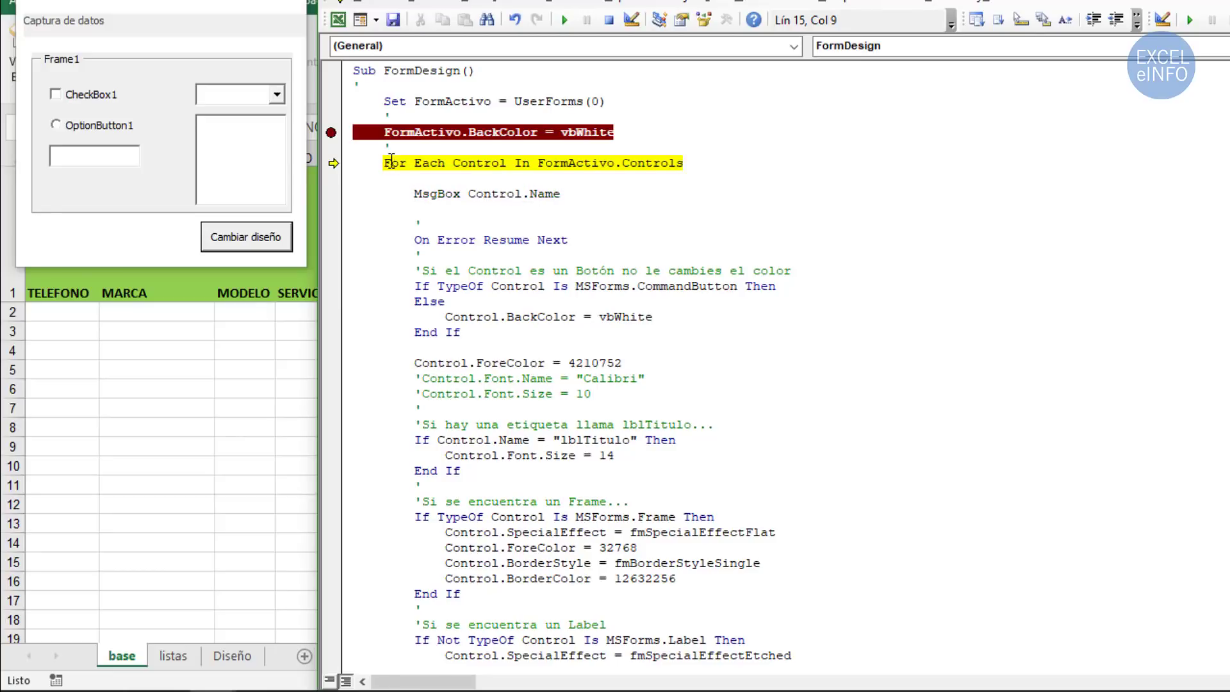
pyautogui.moveTo(383, 163); pyautogui.dragTo(442, 163)
pyautogui.click(442, 161)
# - Step with F8 until a message box shows lblTitulo
pyautogui.click(614, 199)
pyautogui.press('F8')
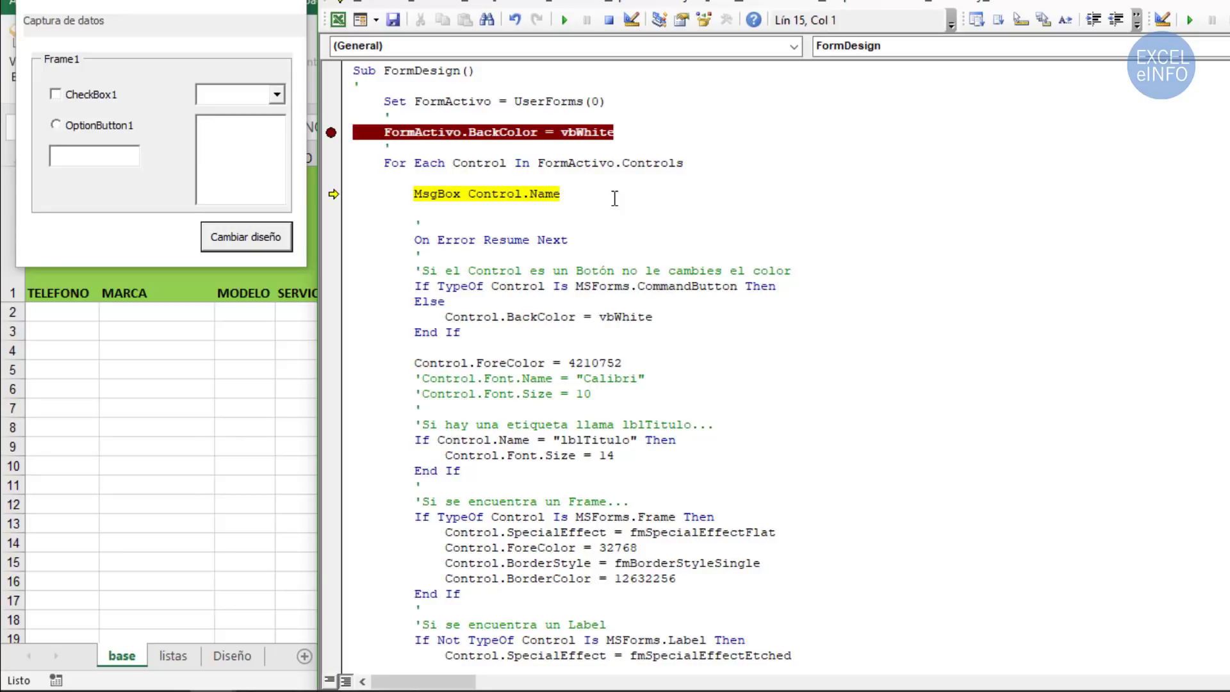
pyautogui.press('F8')
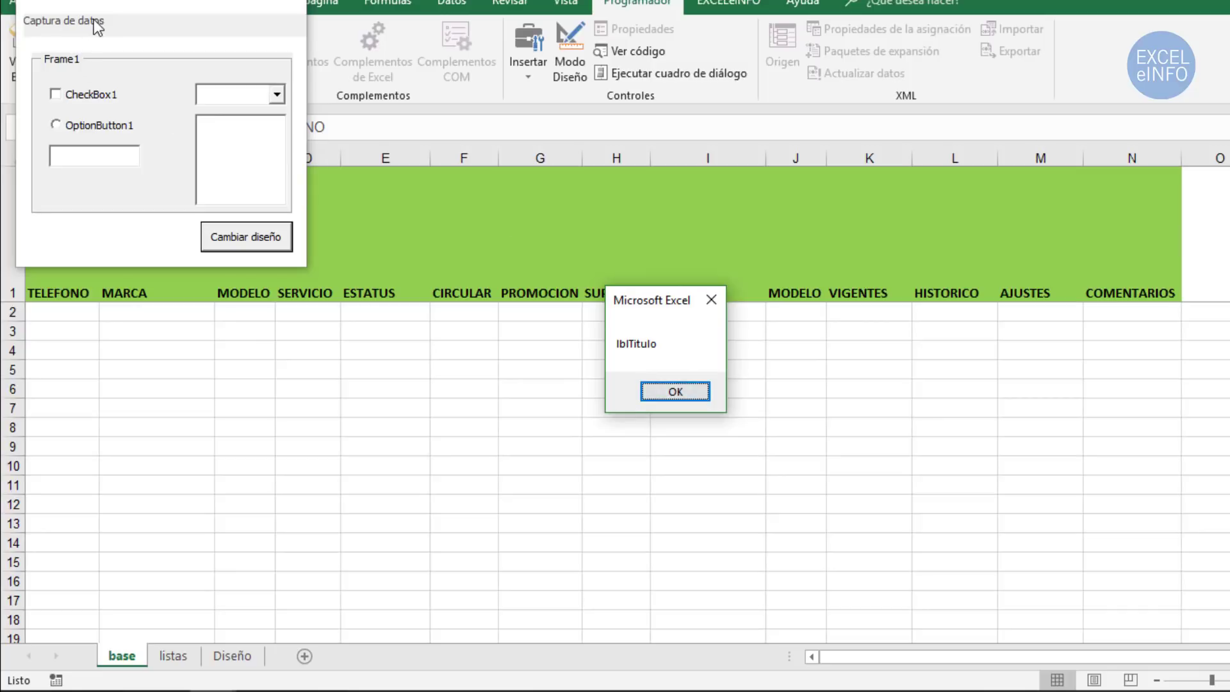
# - Dismiss the lblTitulo message and step past On Error Resume Next
pyautogui.click(685, 397)
pyautogui.moveTo(568, 239); pyautogui.dragTo(414, 240)
pyautogui.click(584, 238)
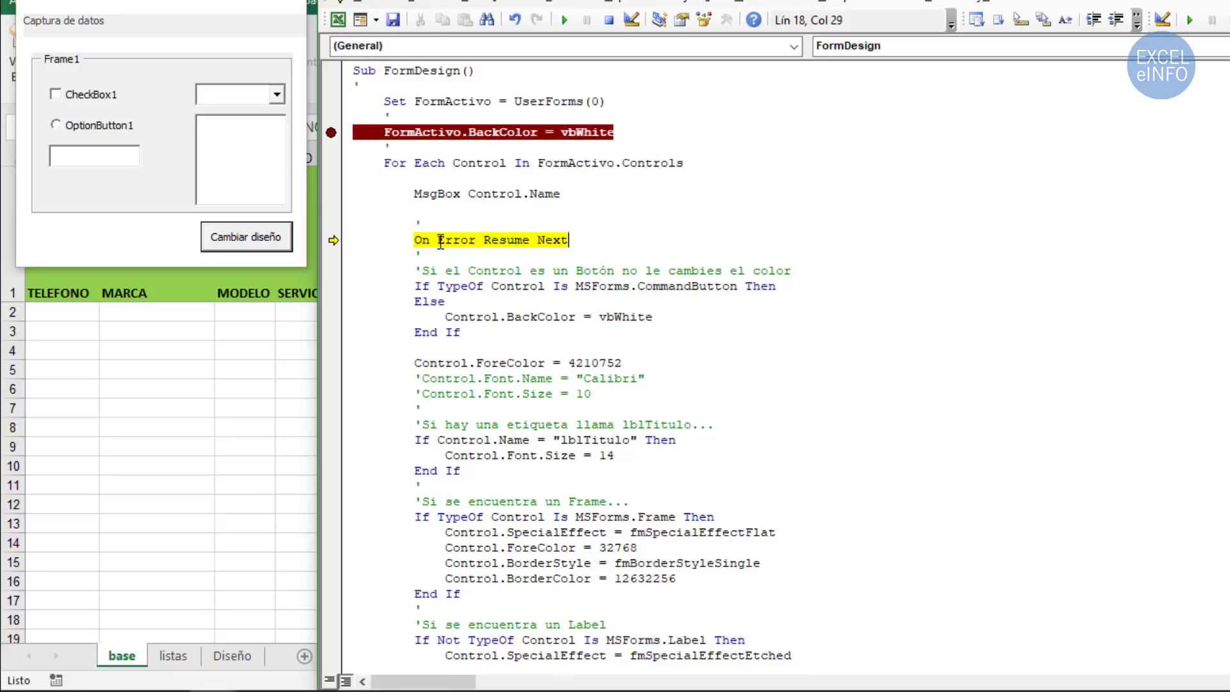
pyautogui.moveTo(436, 241); pyautogui.dragTo(594, 239)
pyautogui.click(593, 239)
pyautogui.press('F8')
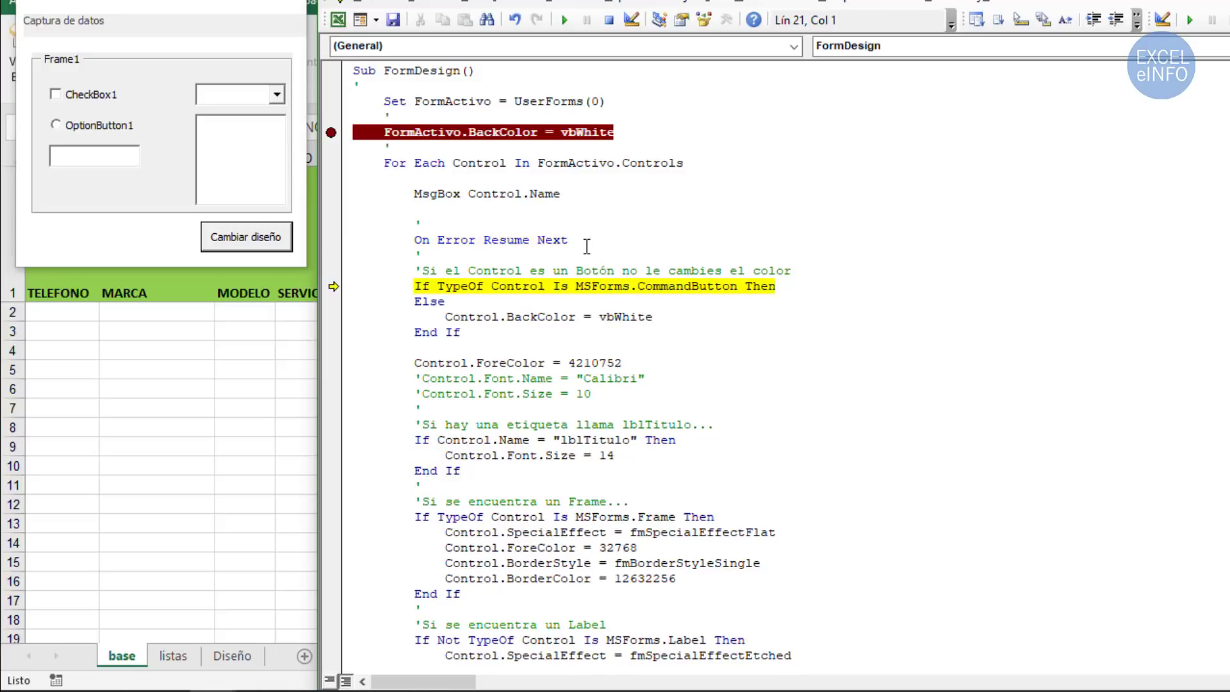
# - Review the TypeOf Control Is CommandButton check and step to its Else branch
pyautogui.doubleClick(455, 285)
pyautogui.moveTo(509, 286)
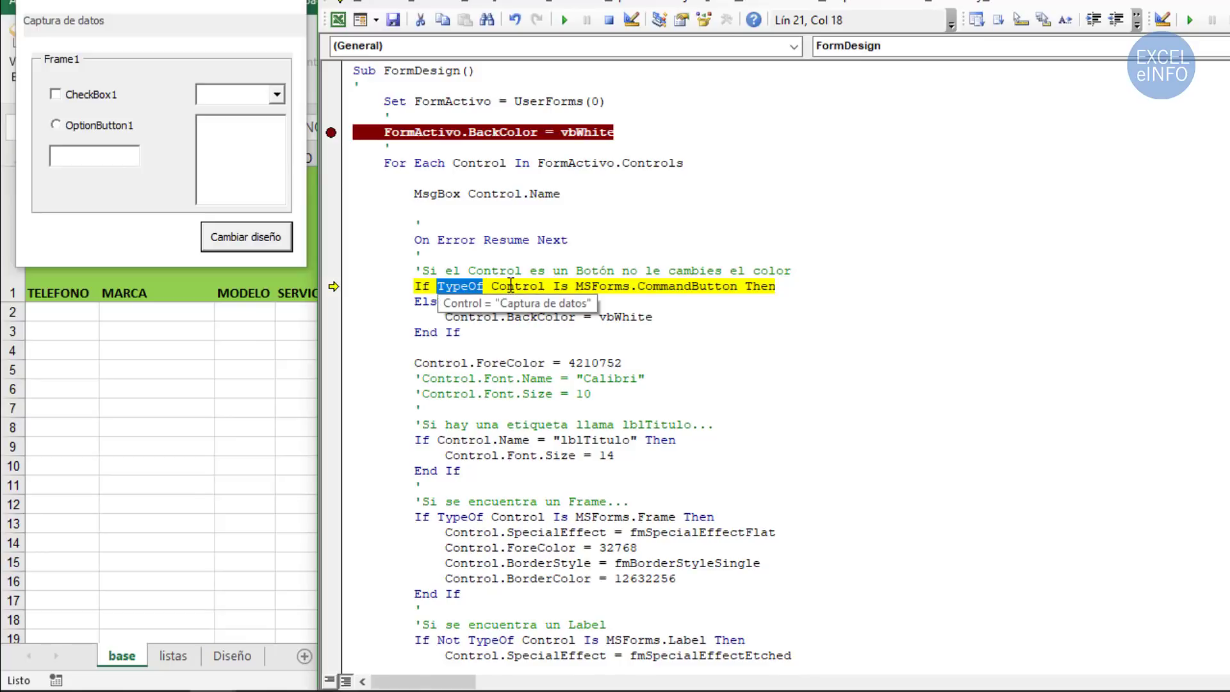
pyautogui.doubleClick(511, 286)
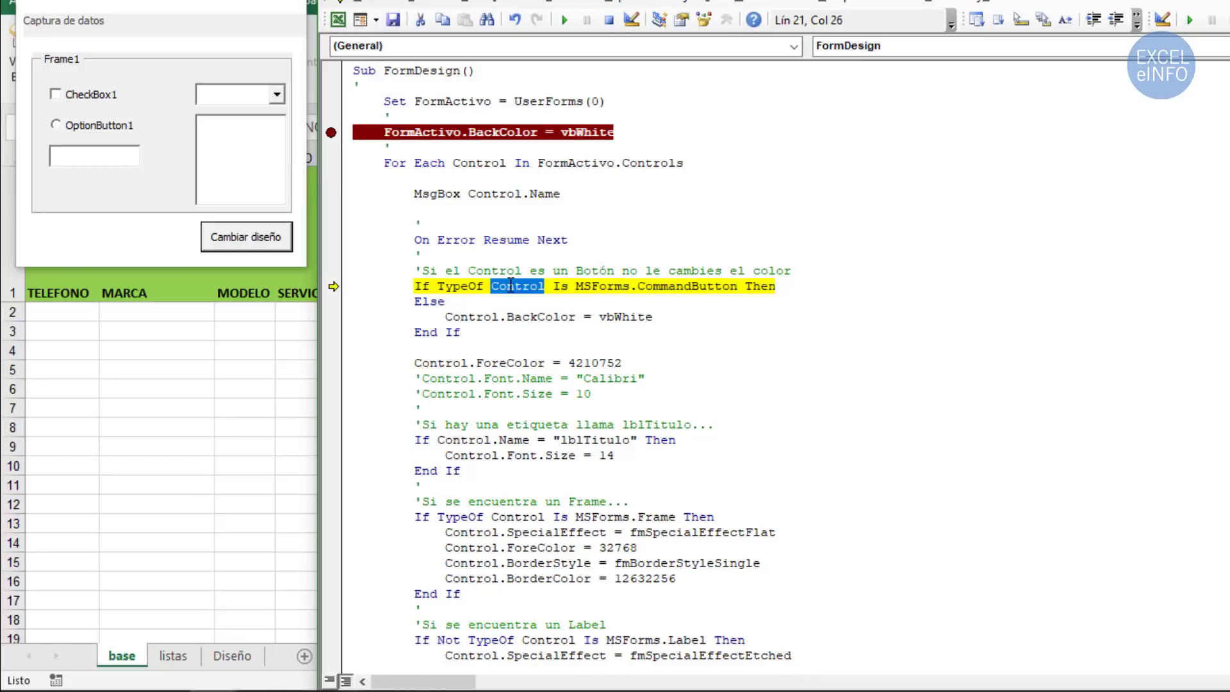
pyautogui.doubleClick(680, 286)
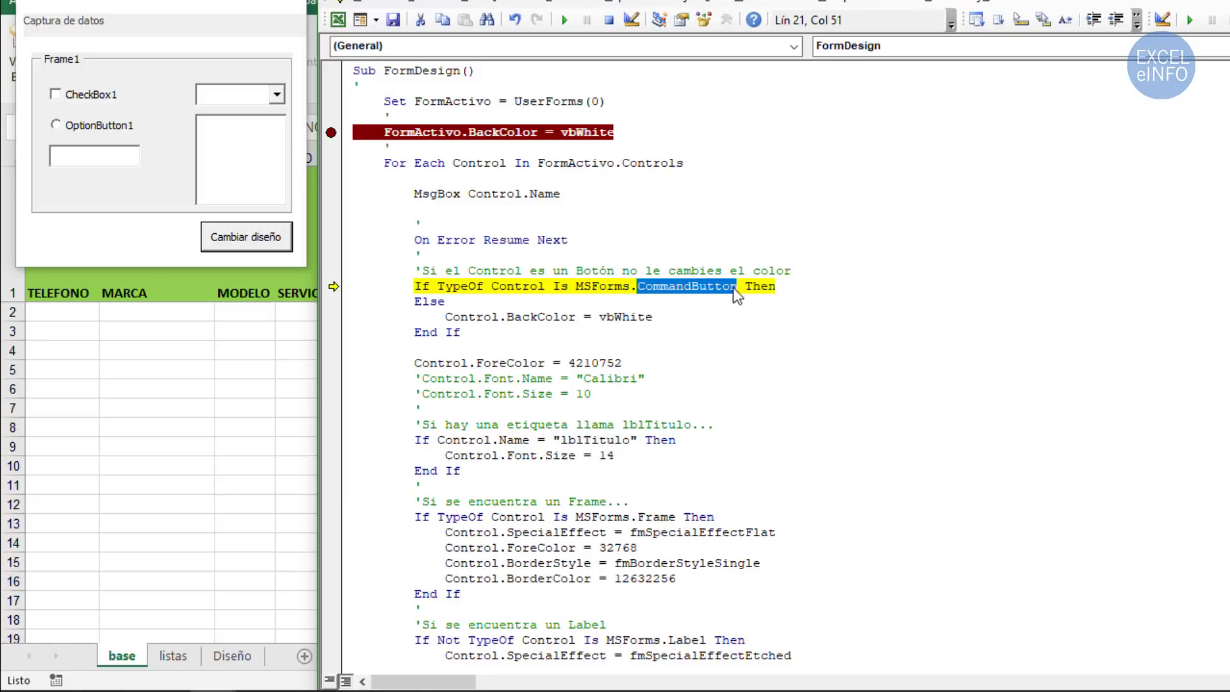
pyautogui.press('End')
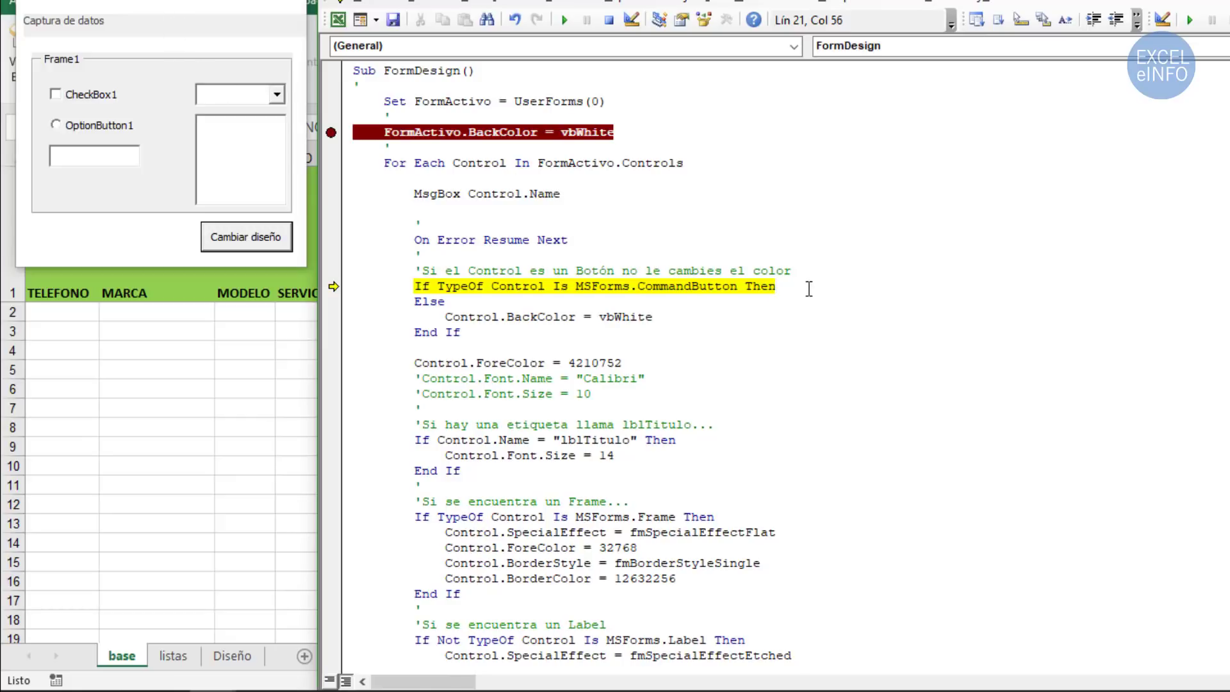
pyautogui.press('F8')
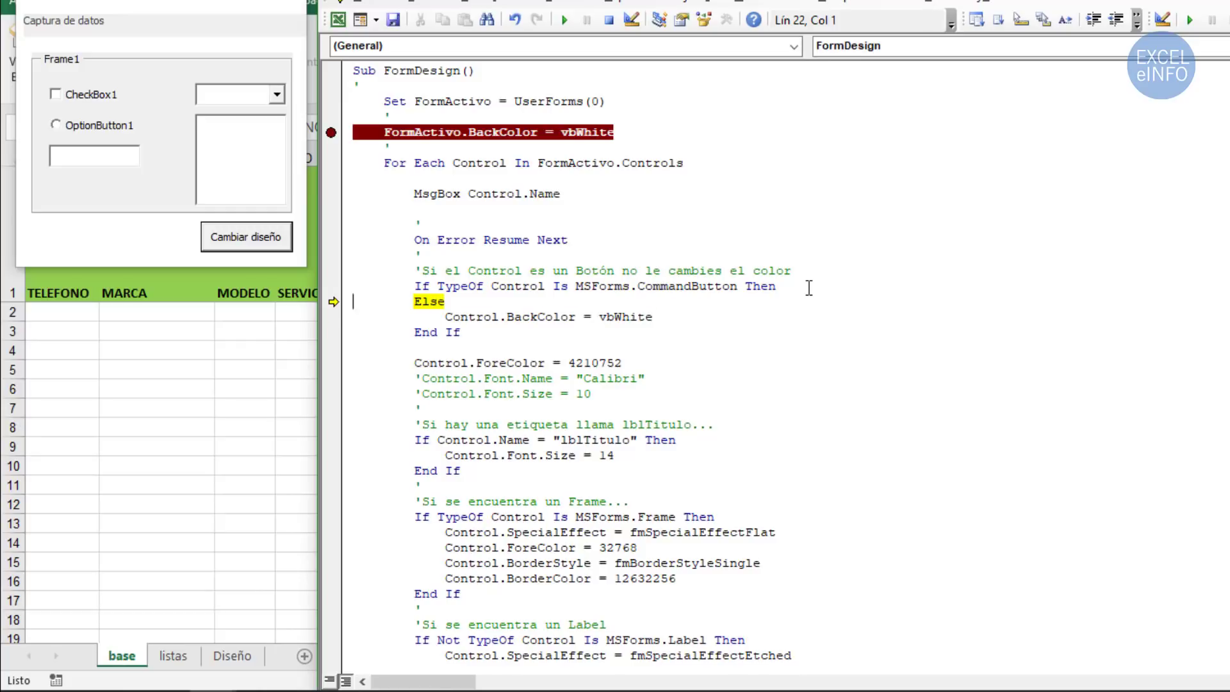
# - Execute Control.BackColor = vbWhite, giving the control a white background
pyautogui.press('F8')
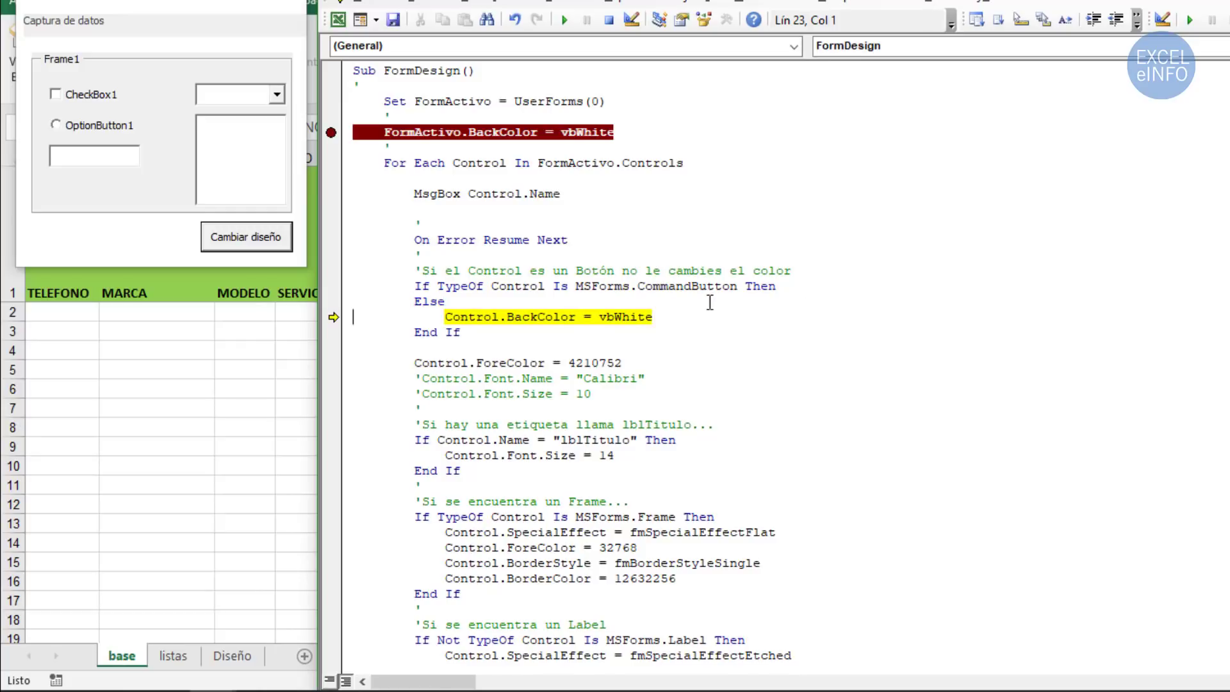
pyautogui.doubleClick(694, 289)
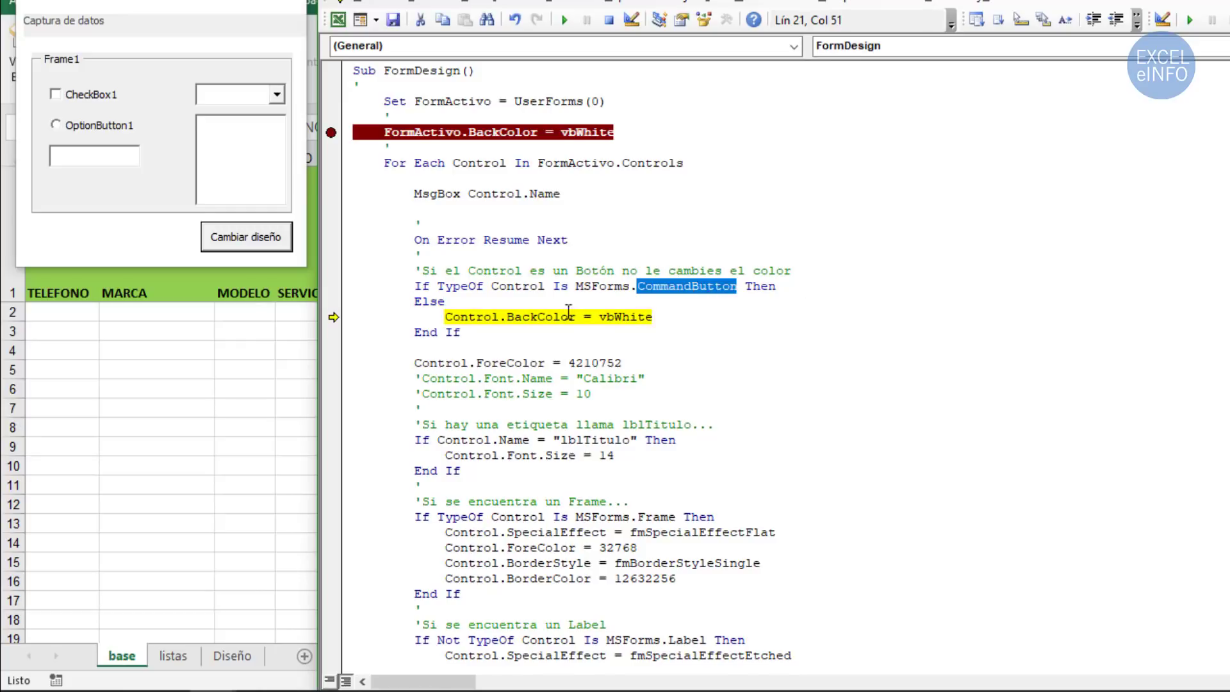
pyautogui.doubleClick(471, 316)
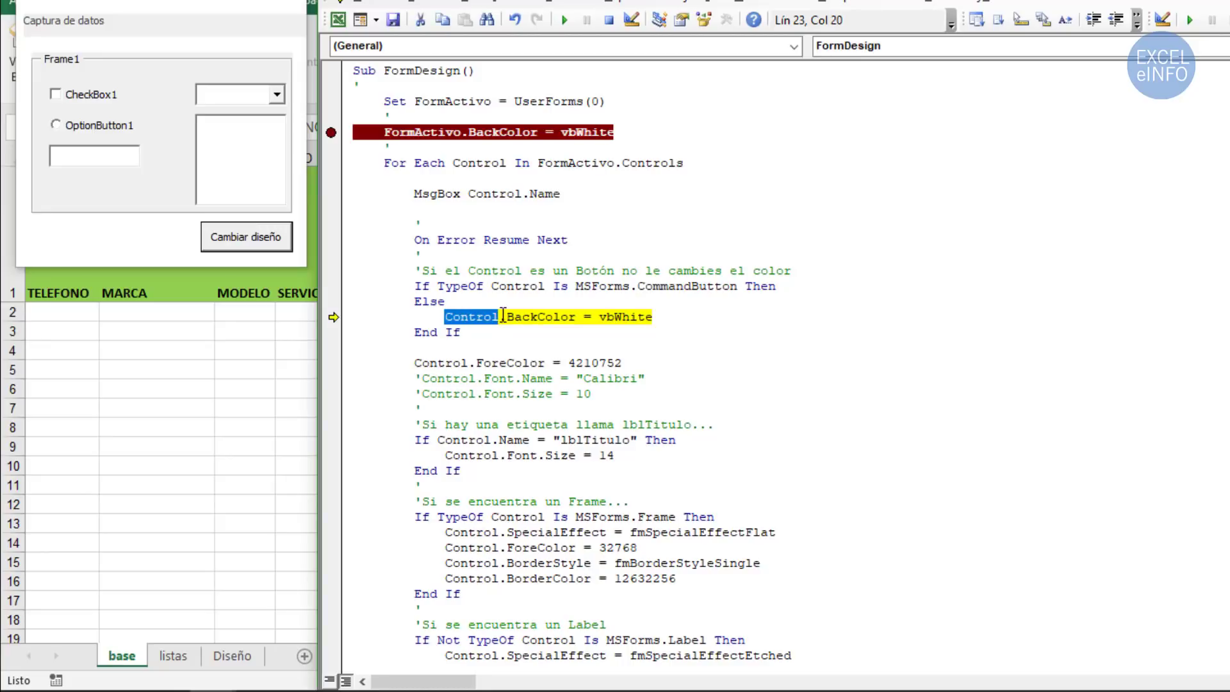
pyautogui.moveTo(506, 316); pyautogui.dragTo(573, 312)
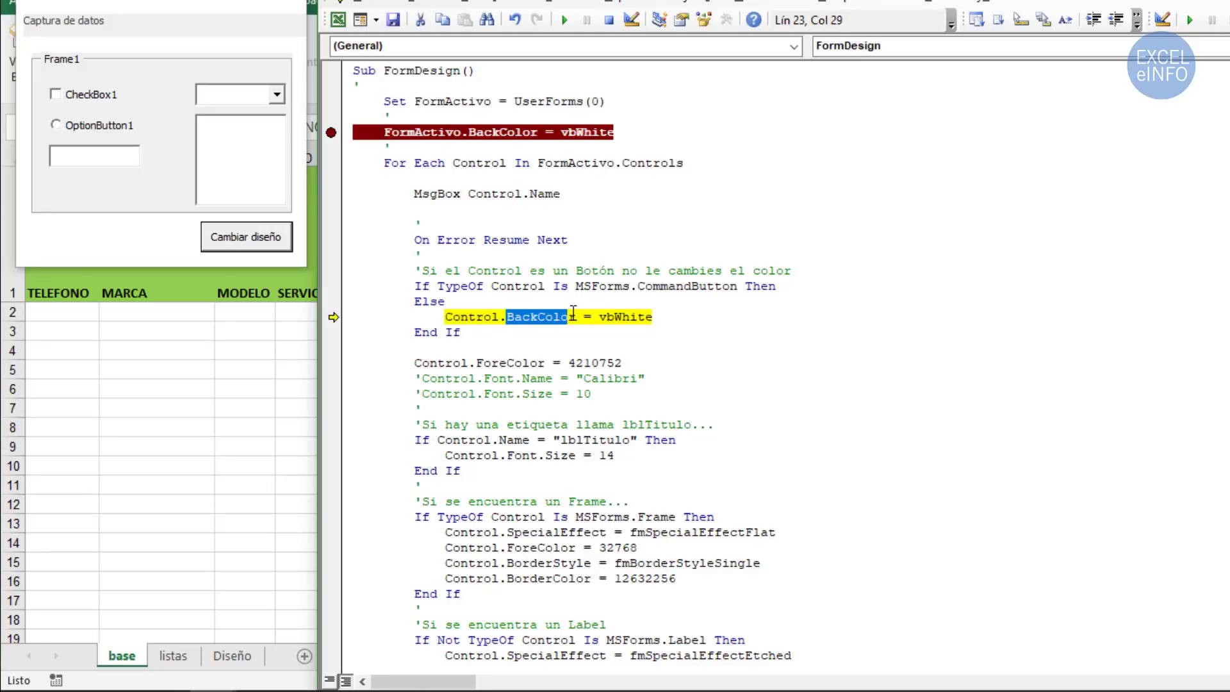
pyautogui.click(628, 317)
pyautogui.click(661, 317)
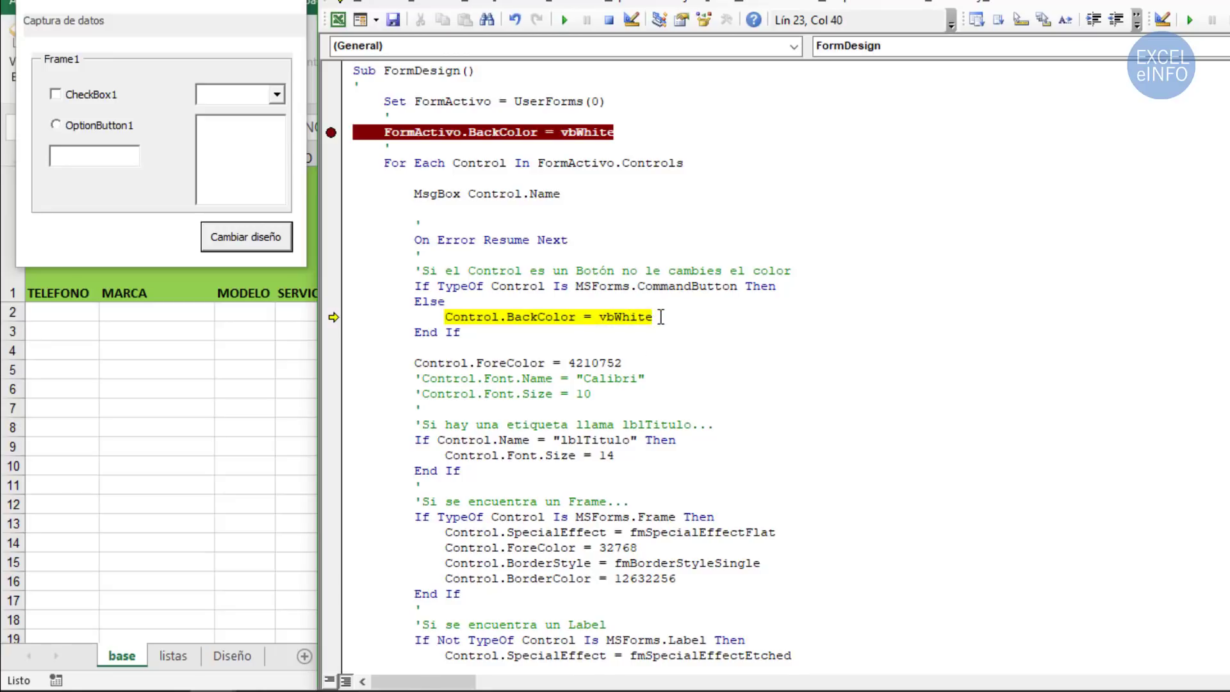
pyautogui.press('F8')
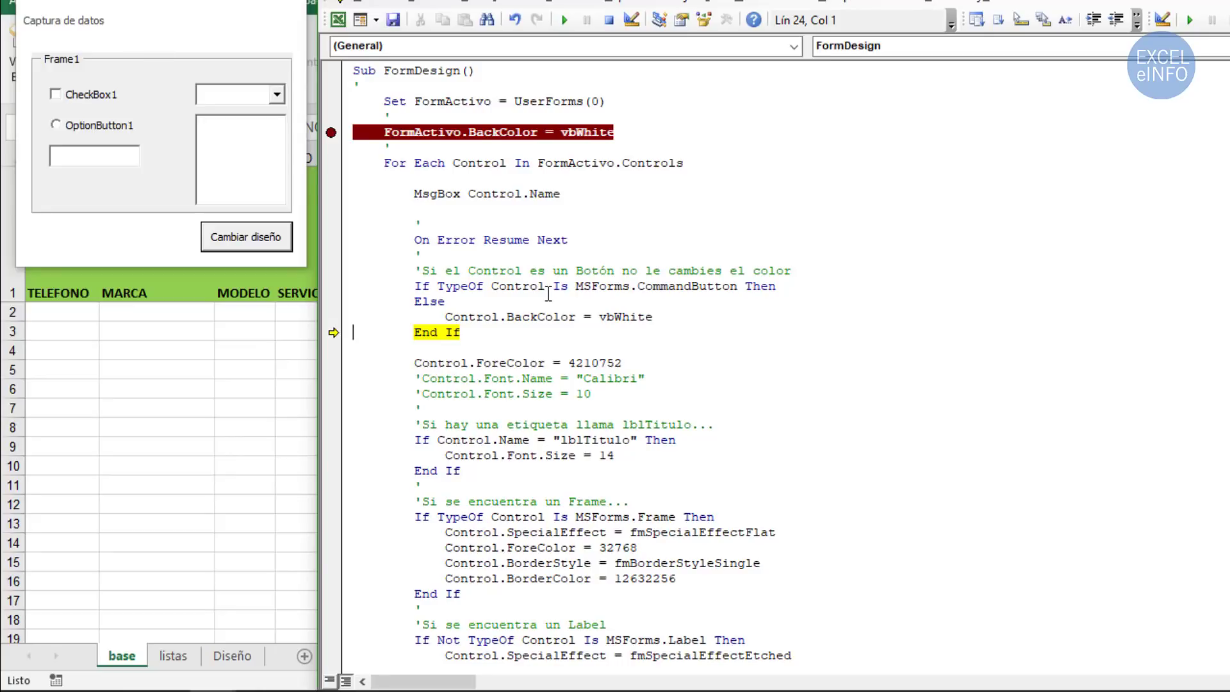
# - Run Control.ForeColor = 4210752 and pause at the lblTitulo check
pyautogui.press('F8')
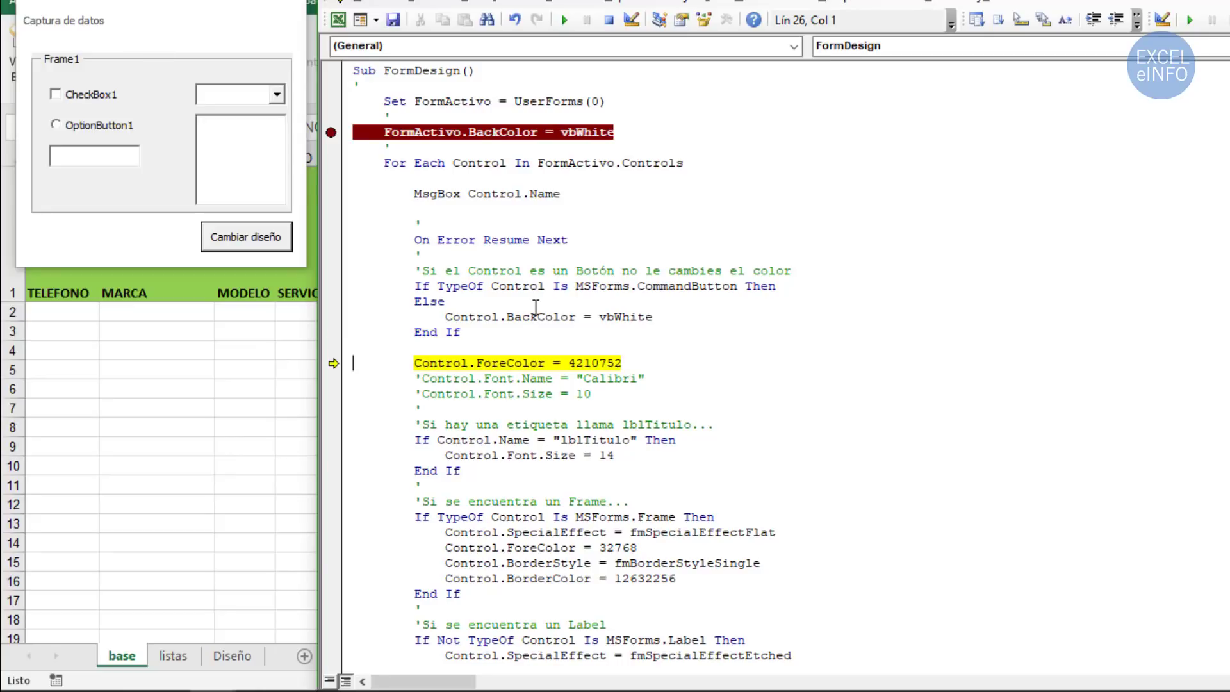
pyautogui.moveTo(476, 363); pyautogui.dragTo(545, 363)
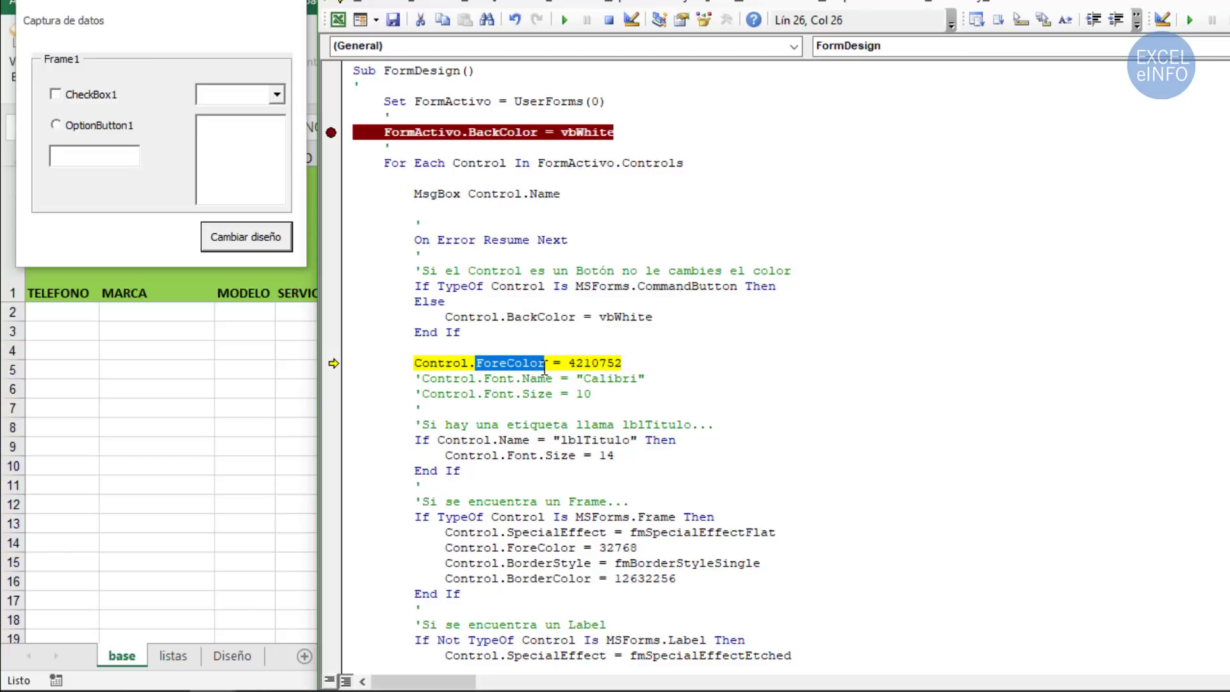
pyautogui.click(545, 363)
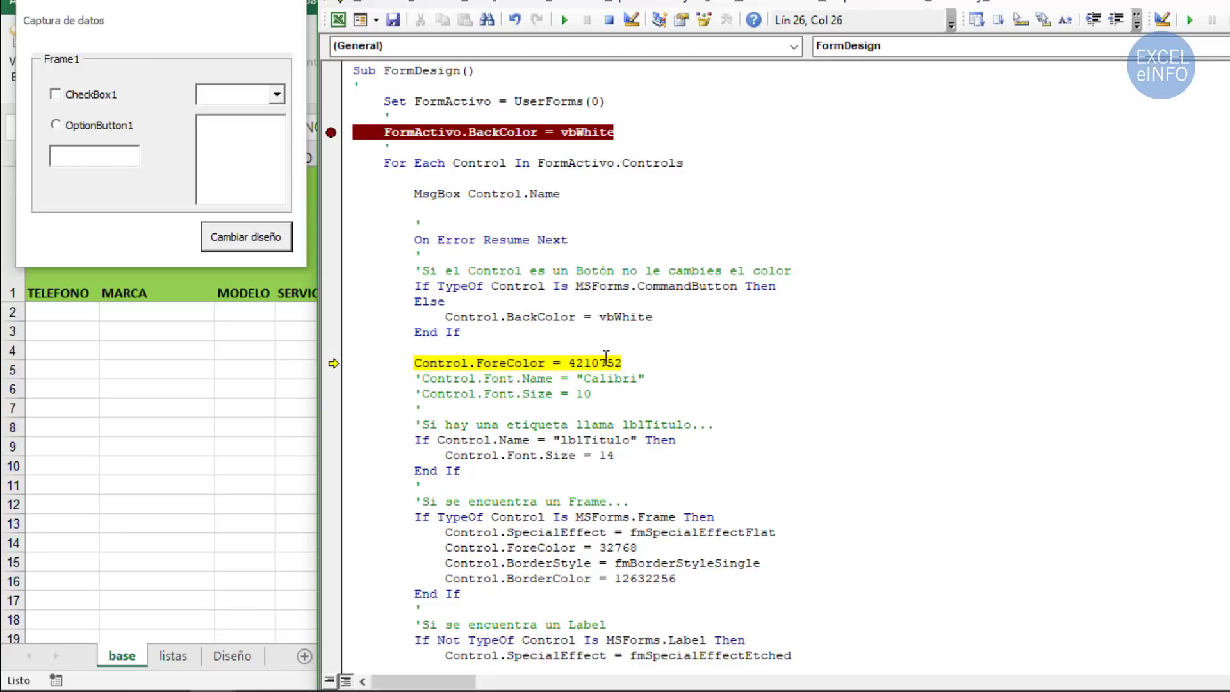
pyautogui.moveTo(576, 362); pyautogui.dragTo(622, 363)
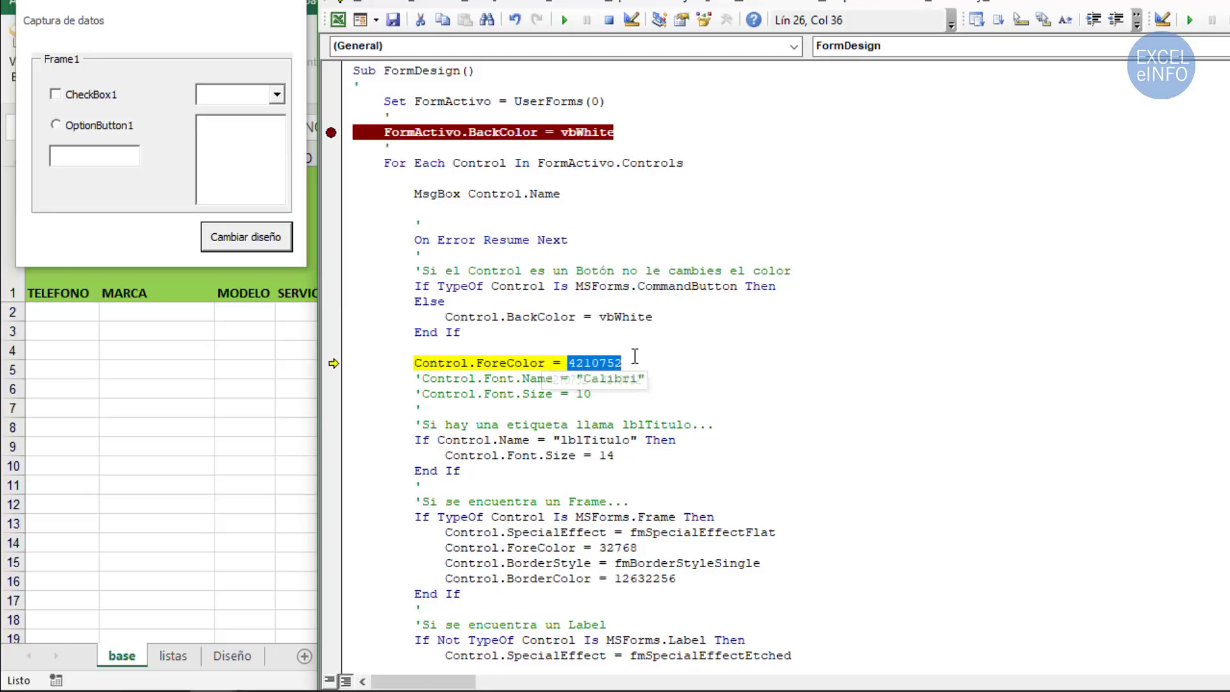
pyautogui.click(634, 362)
pyautogui.doubleClick(590, 363)
pyautogui.click(630, 362)
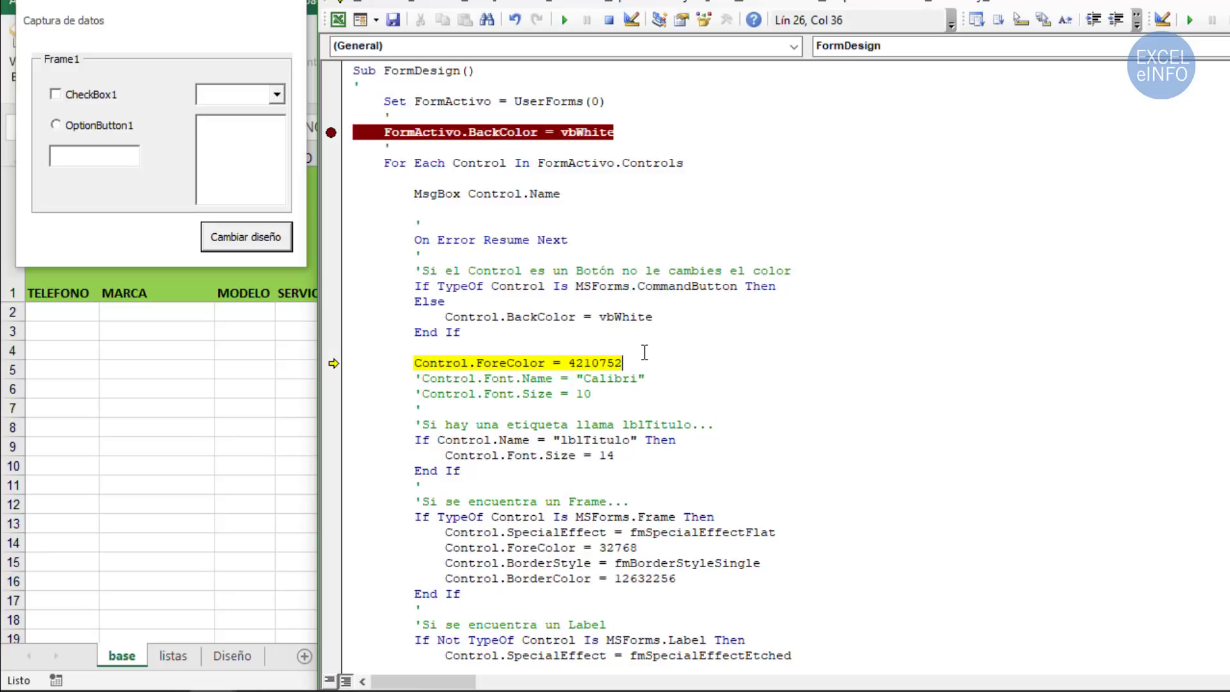
pyautogui.press('F8')
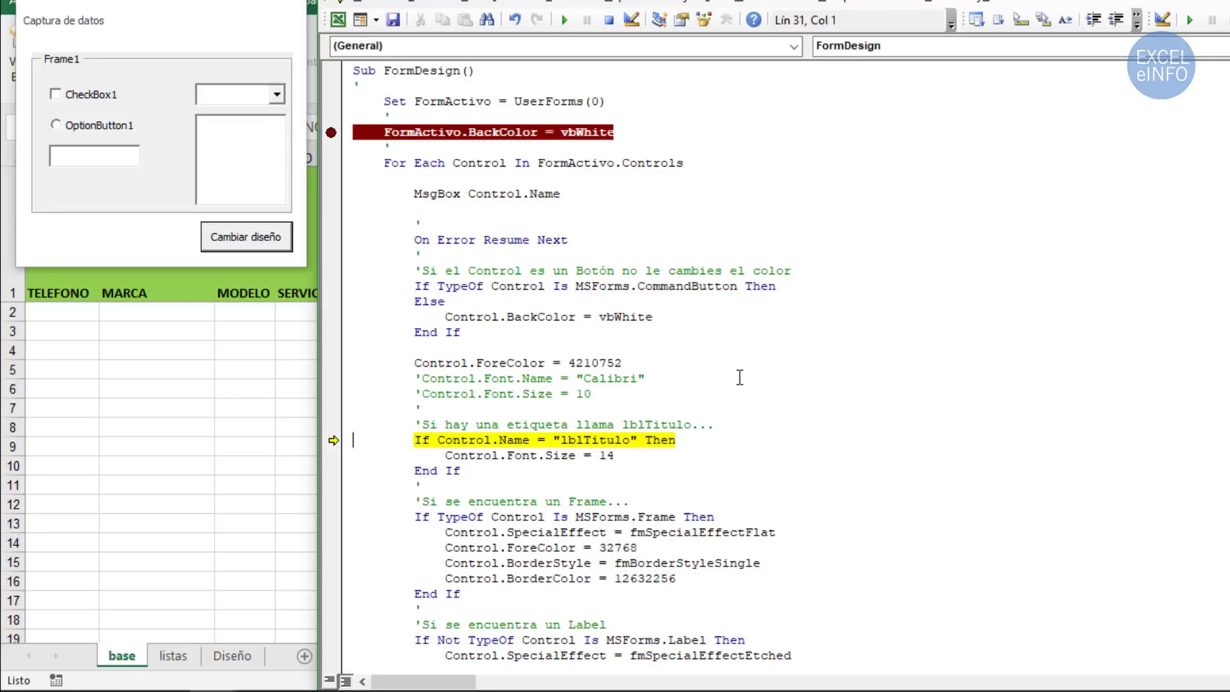
# - Review the If Control.Name = "lblTitulo" check and step into it
pyautogui.doubleClick(425, 440)
pyautogui.doubleClick(510, 440)
pyautogui.doubleClick(462, 439)
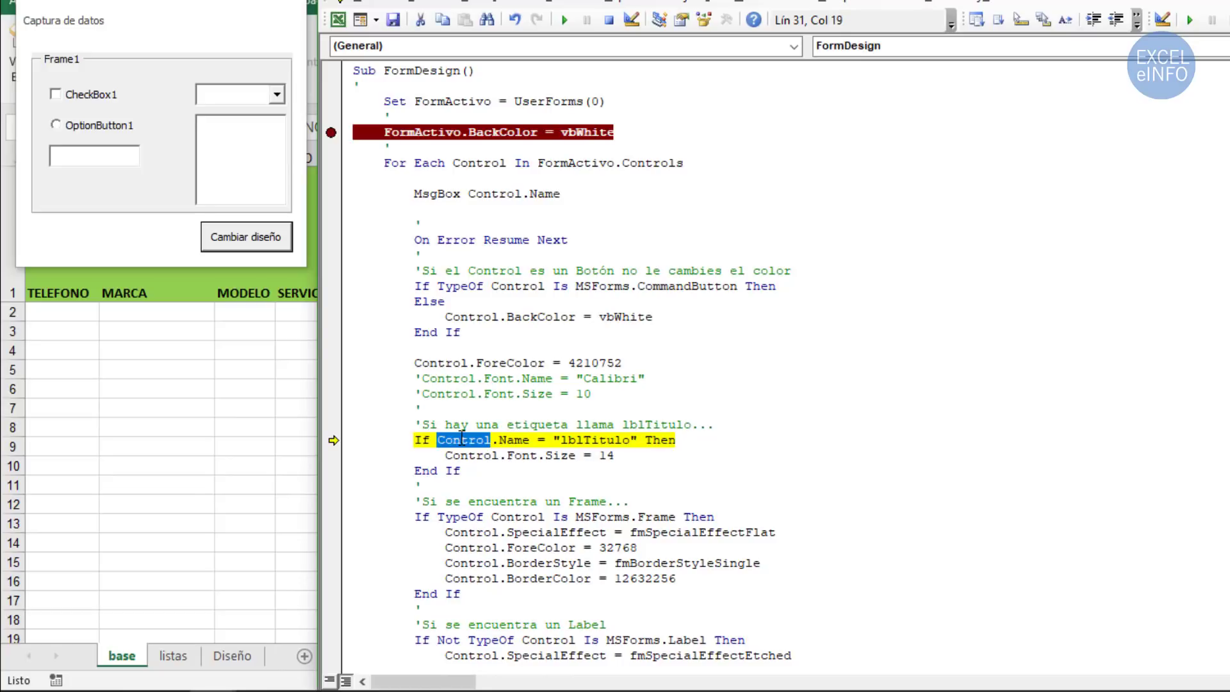
pyautogui.moveTo(561, 439); pyautogui.dragTo(631, 440)
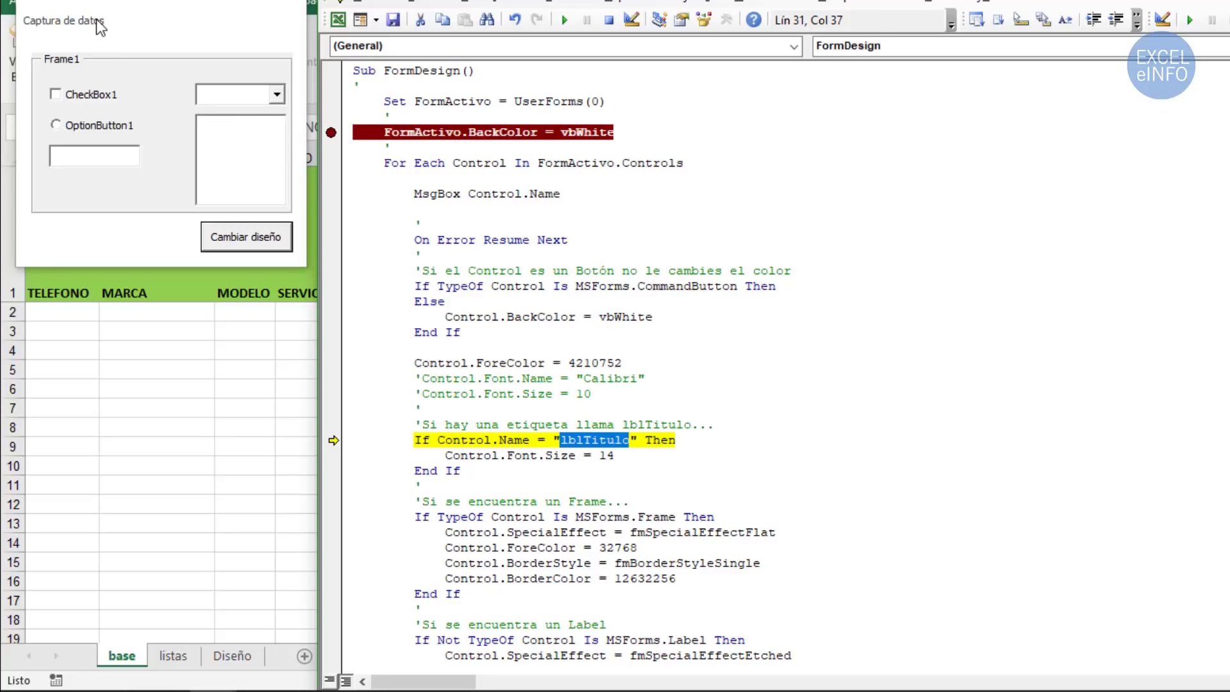
pyautogui.doubleClick(659, 440)
pyautogui.press('F8')
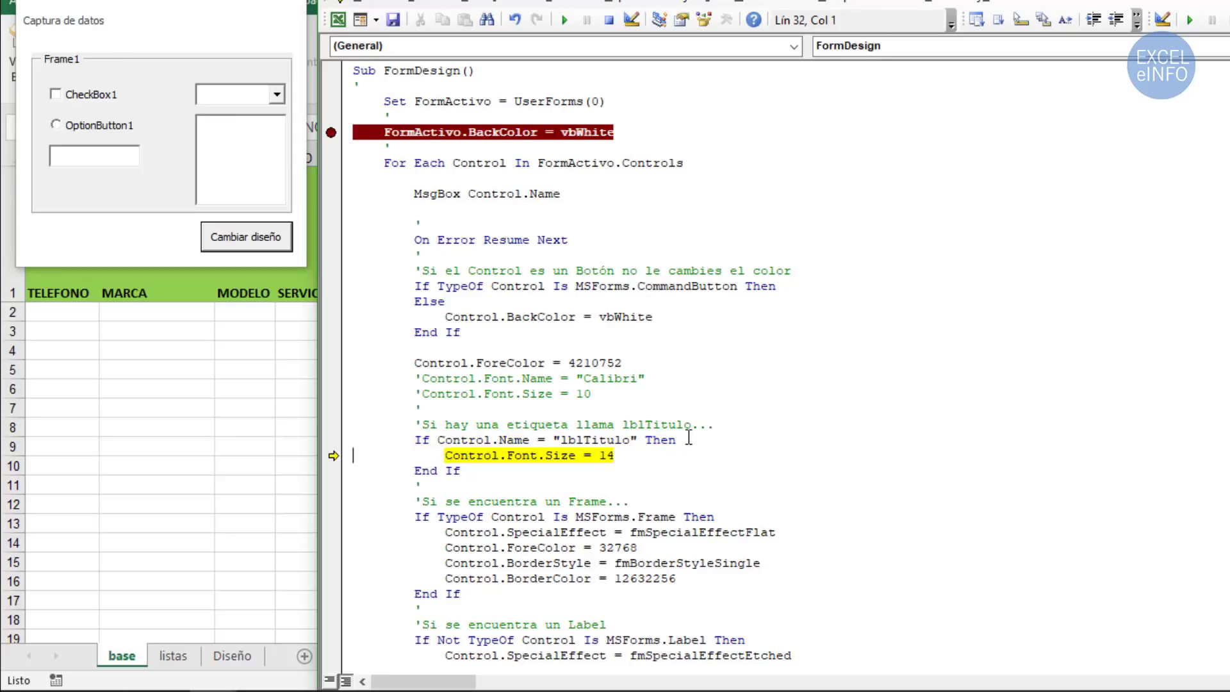
# - Run Control.Font.Size = 14 to enlarge the title, then step to the Frame check
pyautogui.doubleClick(560, 456)
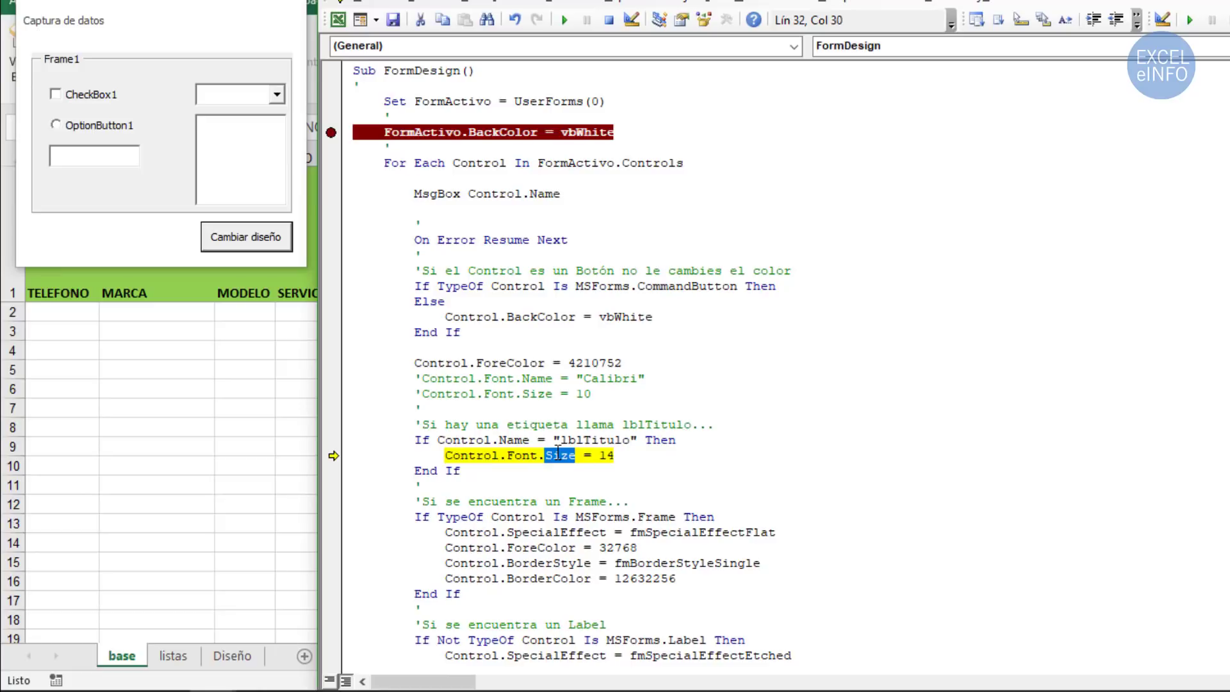
pyautogui.doubleClick(523, 455)
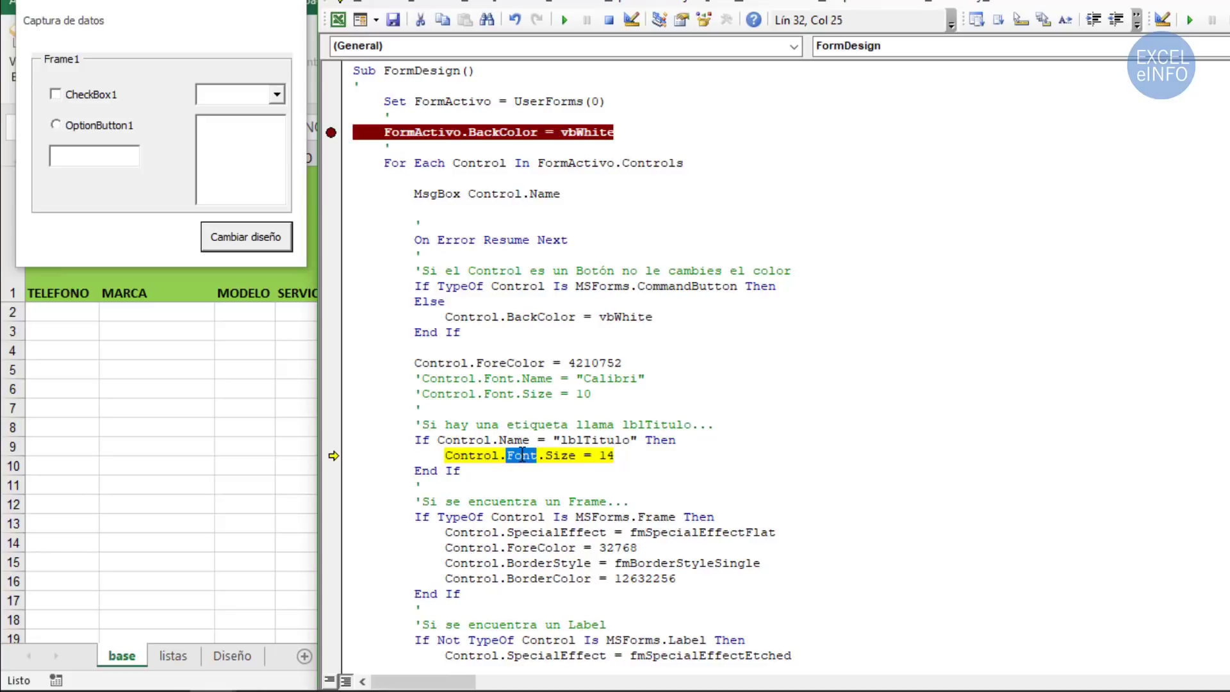
pyautogui.doubleClick(605, 455)
pyautogui.click(627, 456)
pyautogui.press('F8')
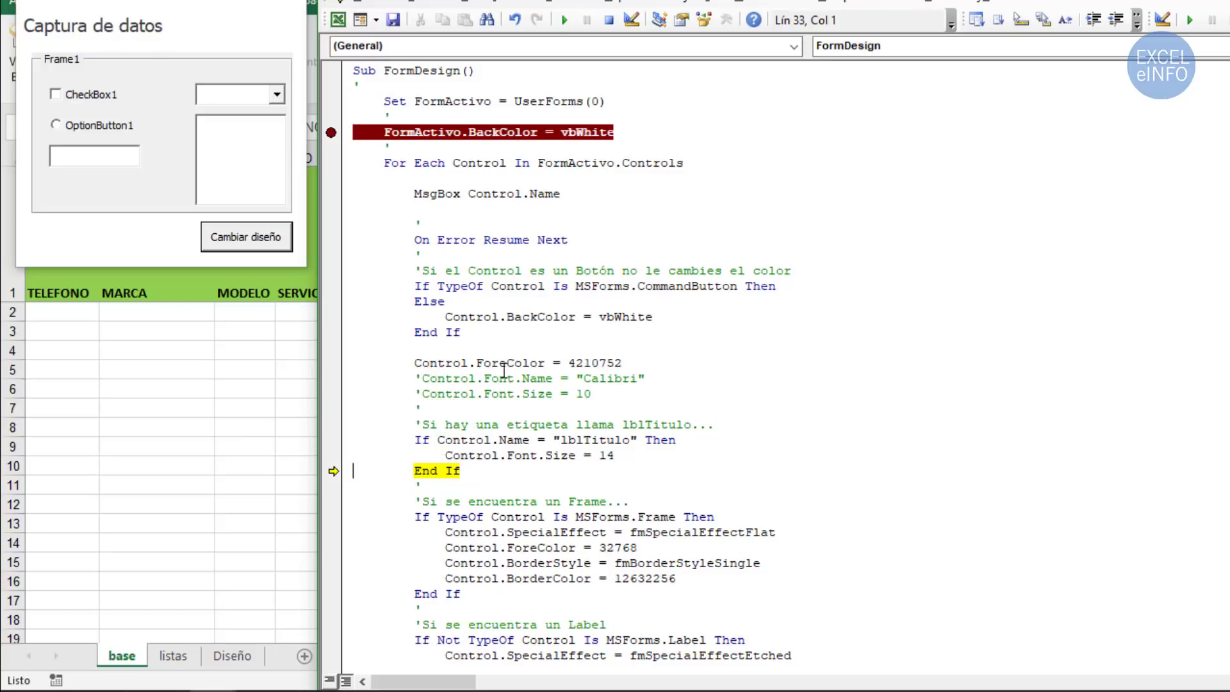
pyautogui.press('F8')
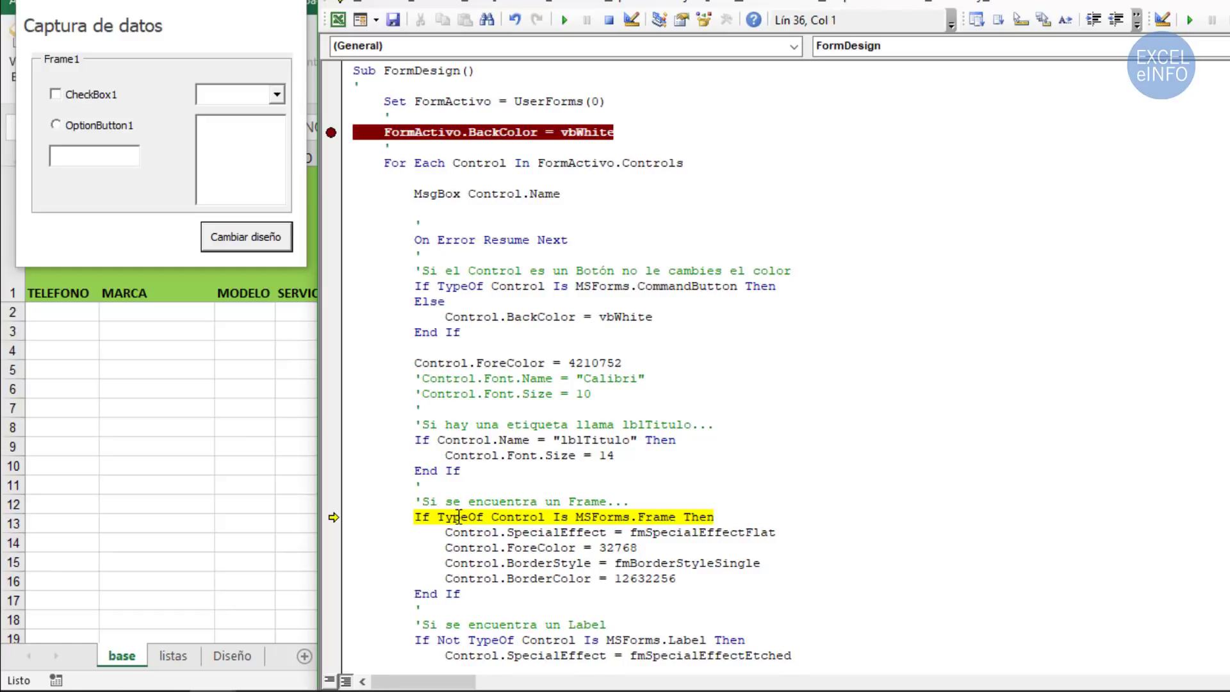
# - Step past the MSForms.Frame check to End If, since lblTitulo is not a Frame
pyautogui.click(522, 516)
pyautogui.moveTo(637, 516); pyautogui.dragTo(675, 512)
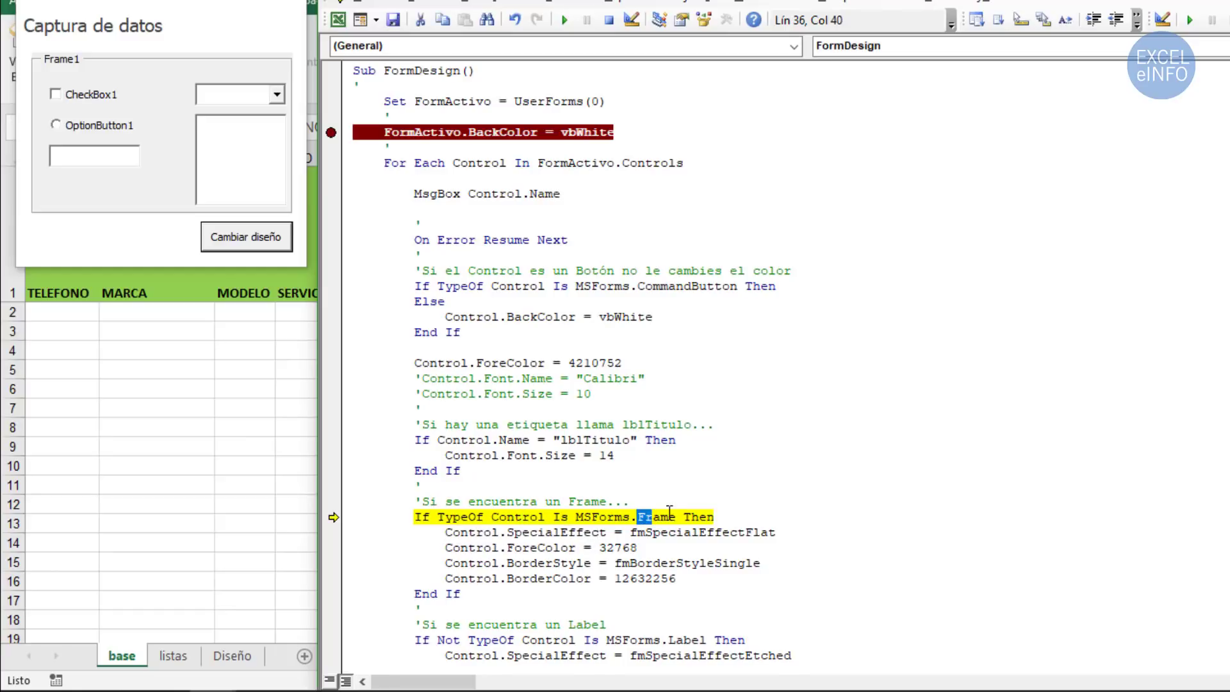
pyautogui.click(720, 517)
pyautogui.press('F8')
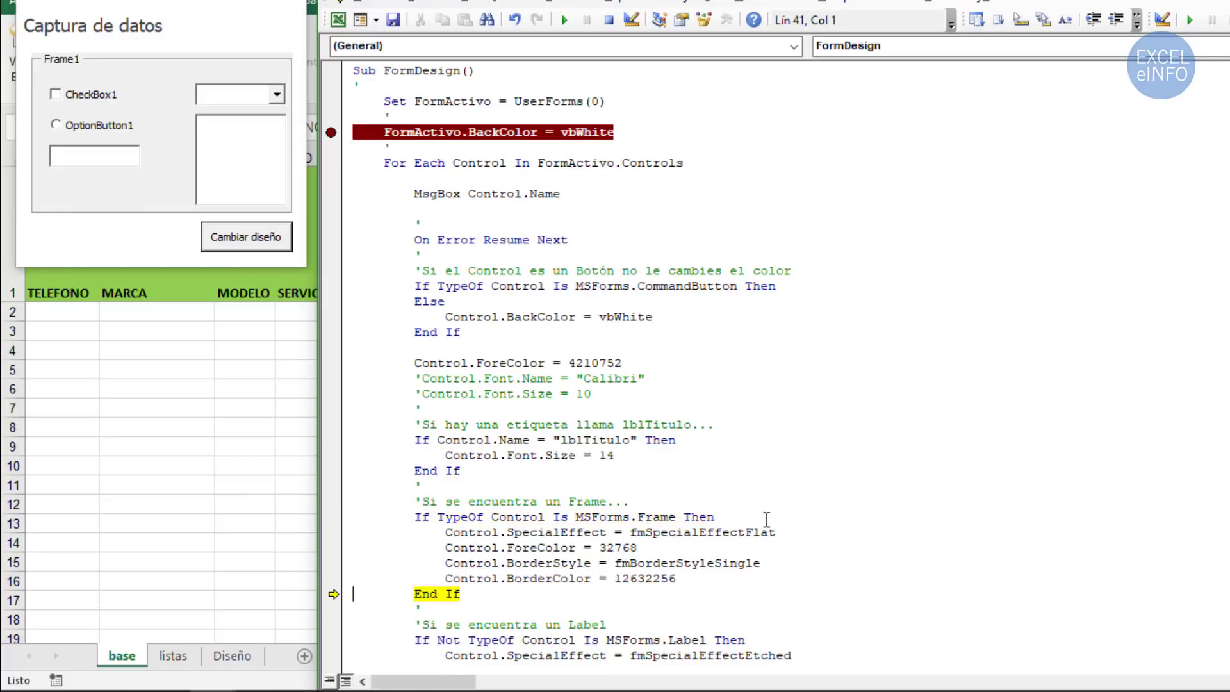
pyautogui.doubleClick(510, 516)
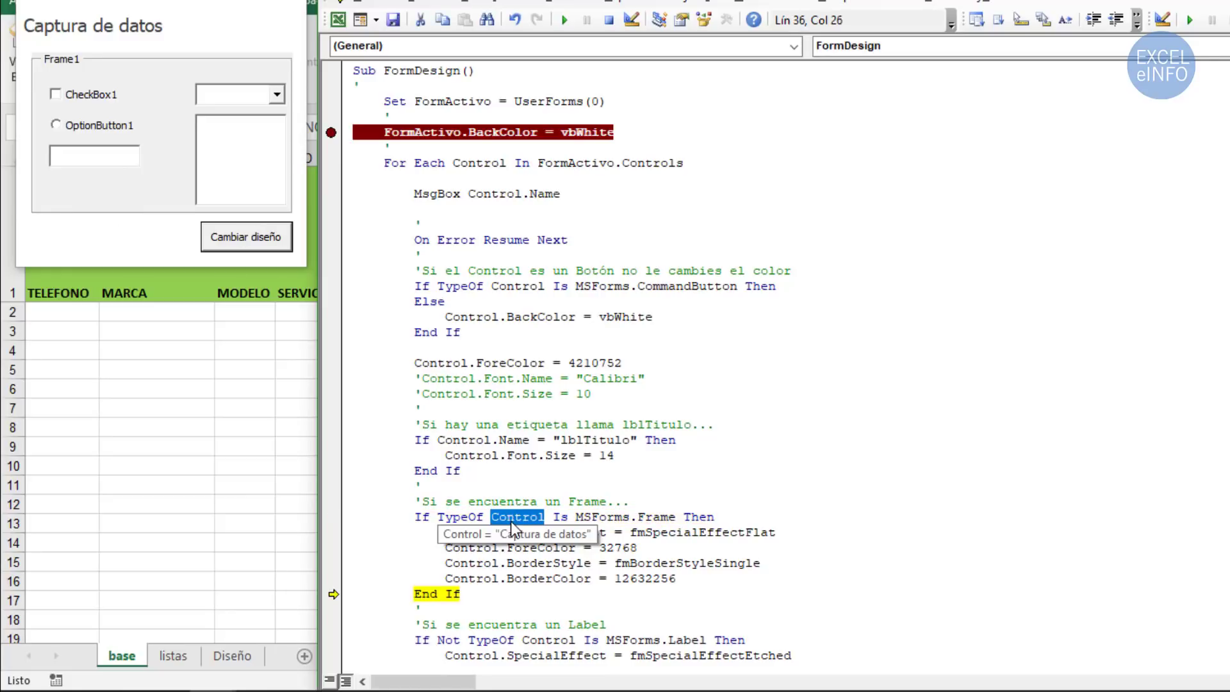
pyautogui.doubleClick(656, 517)
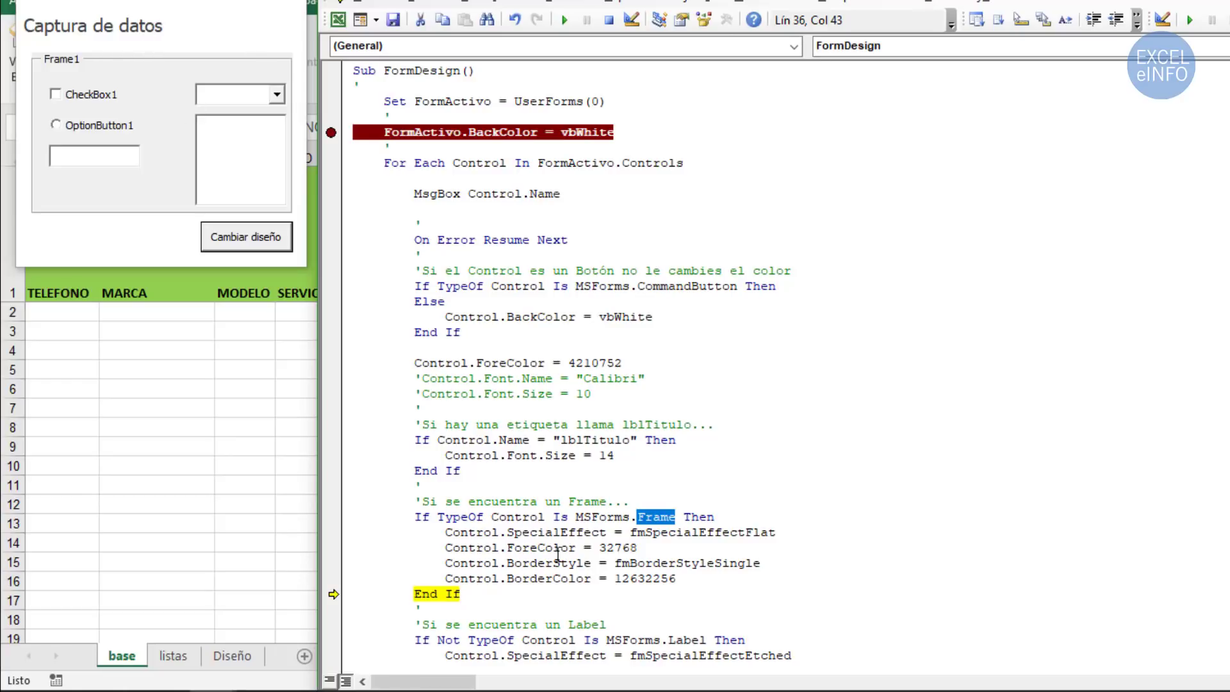
pyautogui.click(456, 595)
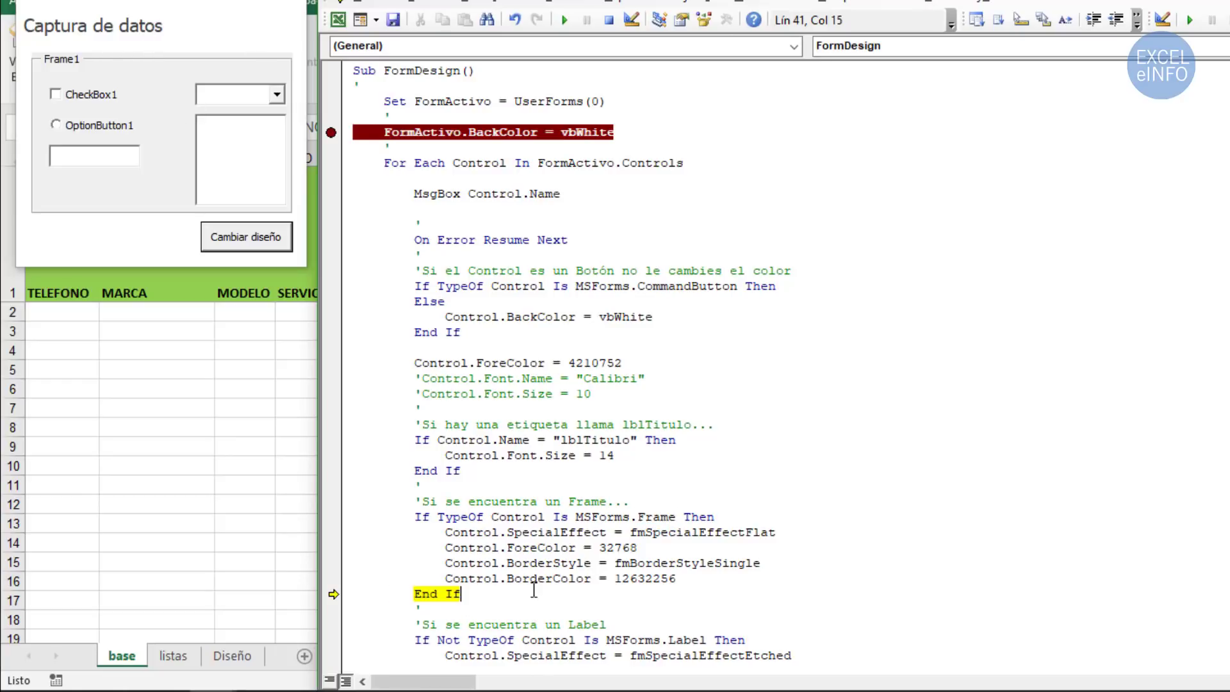
pyautogui.scroll(-4, 535, 589)
# - Step through the Label block and its etched special-effect line to End If
pyautogui.press('F8')
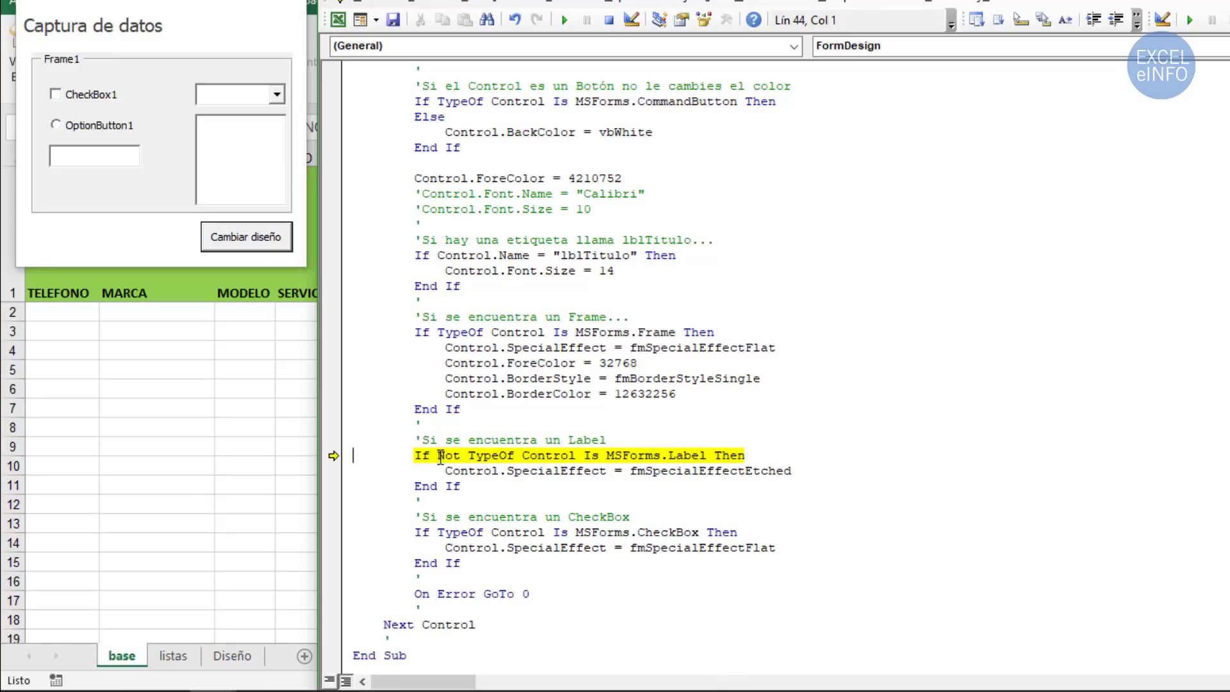
pyautogui.doubleClick(682, 456)
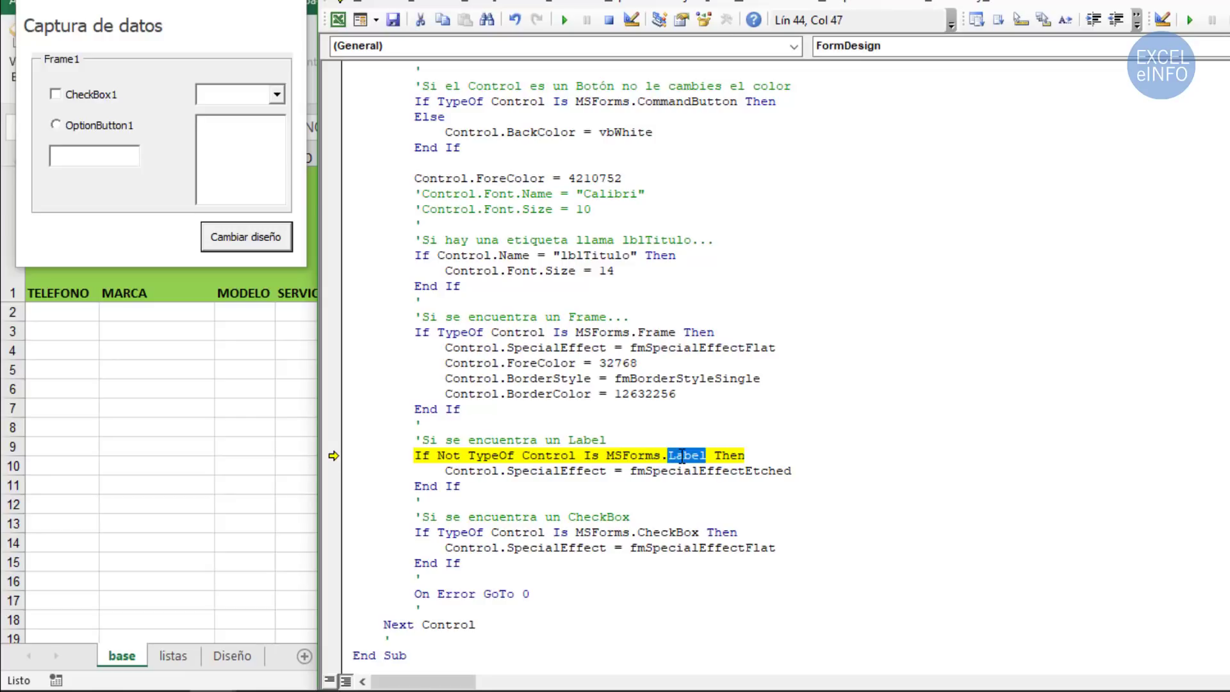
pyautogui.doubleClick(549, 455)
pyautogui.click(841, 474)
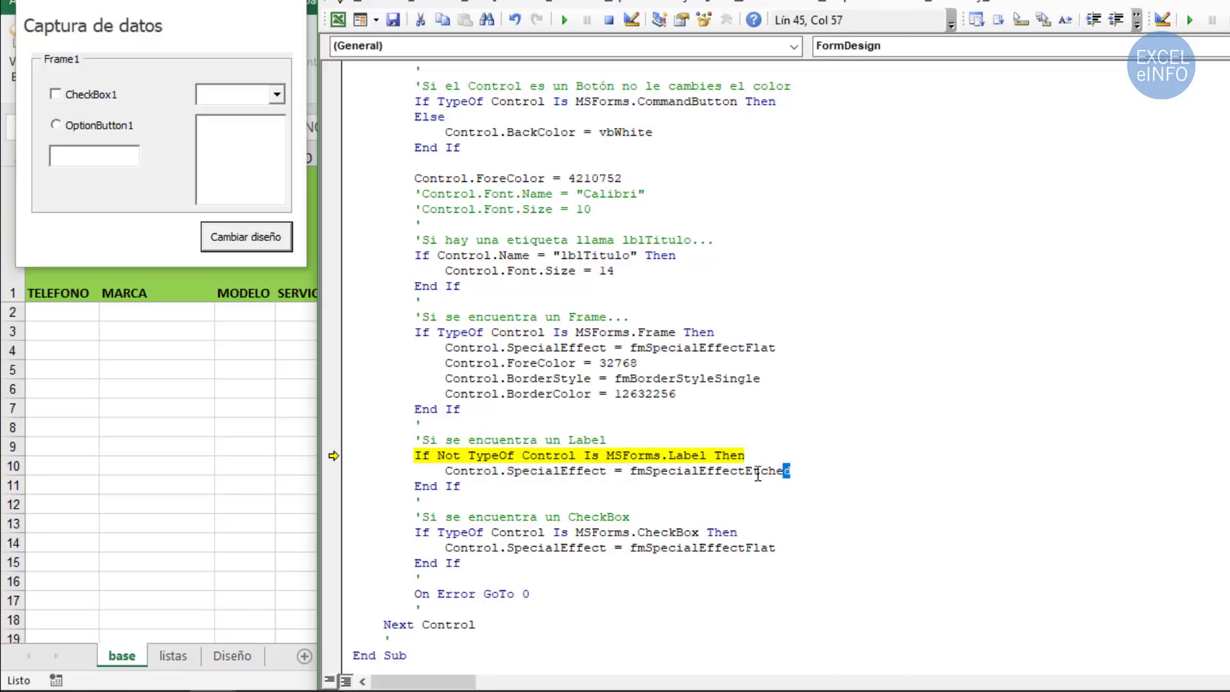
pyautogui.hotkey('shift', 'Home')
pyautogui.click(846, 465)
pyautogui.press('F8')
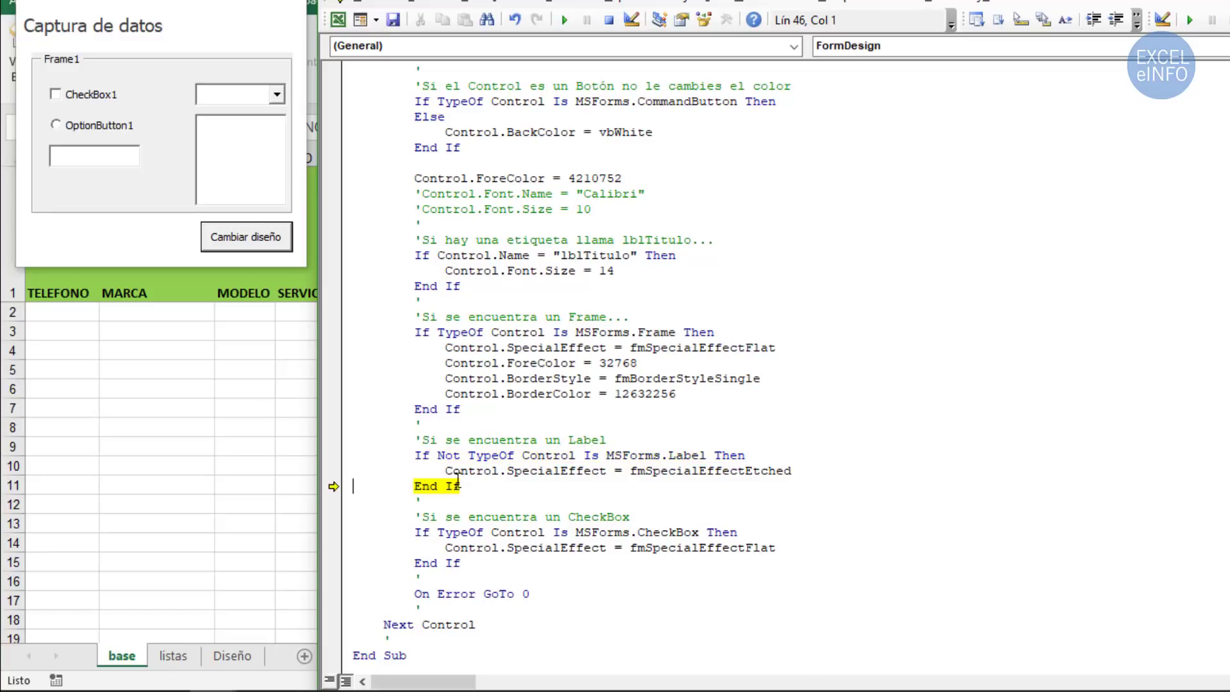
pyautogui.moveTo(461, 487); pyautogui.dragTo(408, 487)
pyautogui.click(486, 486)
# - Step past the CheckBox block and Next Control until the message names Frame1
pyautogui.press('F8')
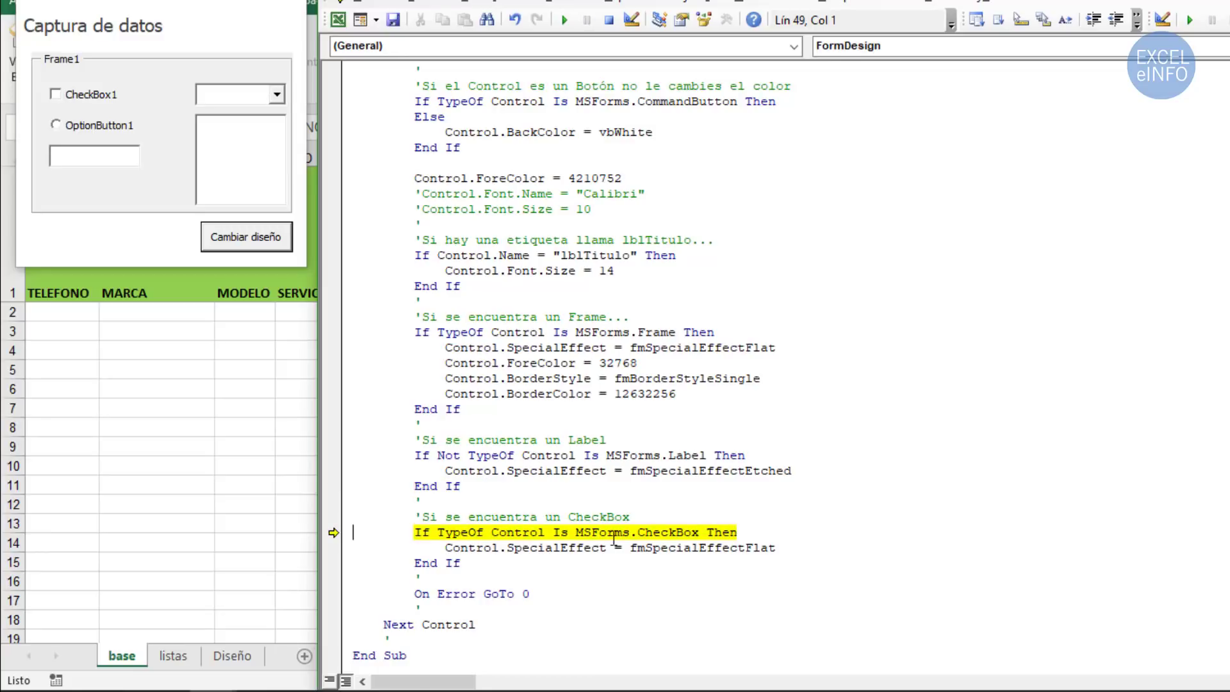
pyautogui.moveTo(793, 549); pyautogui.dragTo(448, 549)
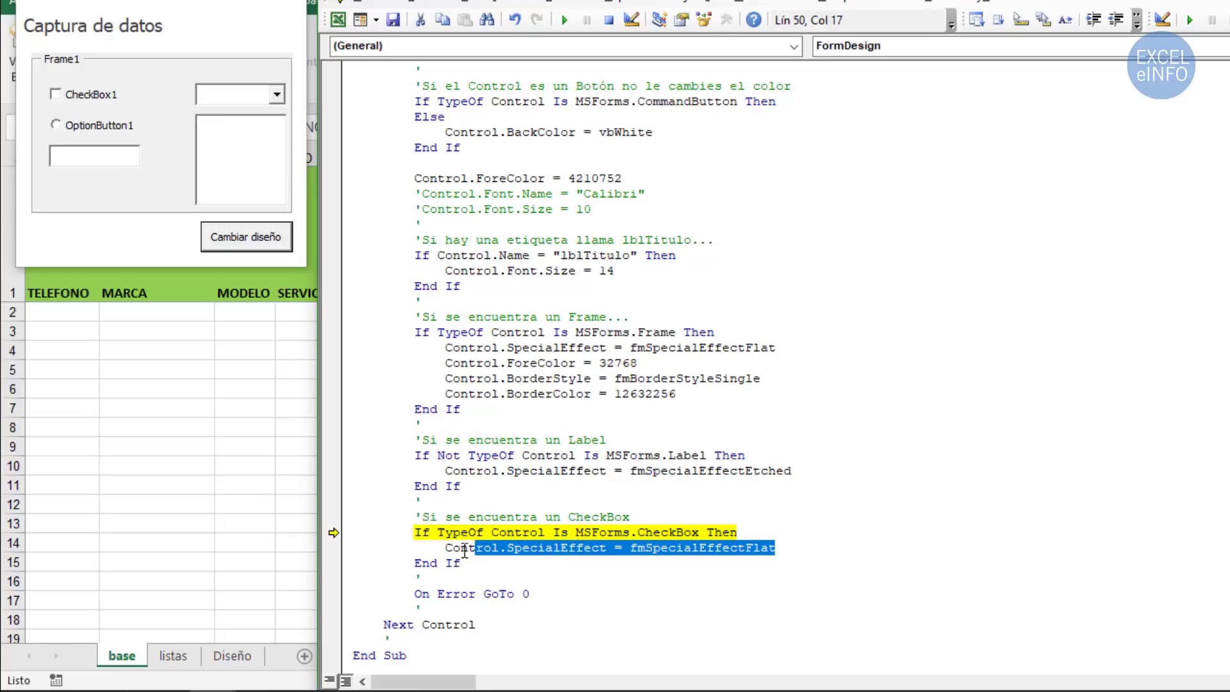
pyautogui.click(814, 552)
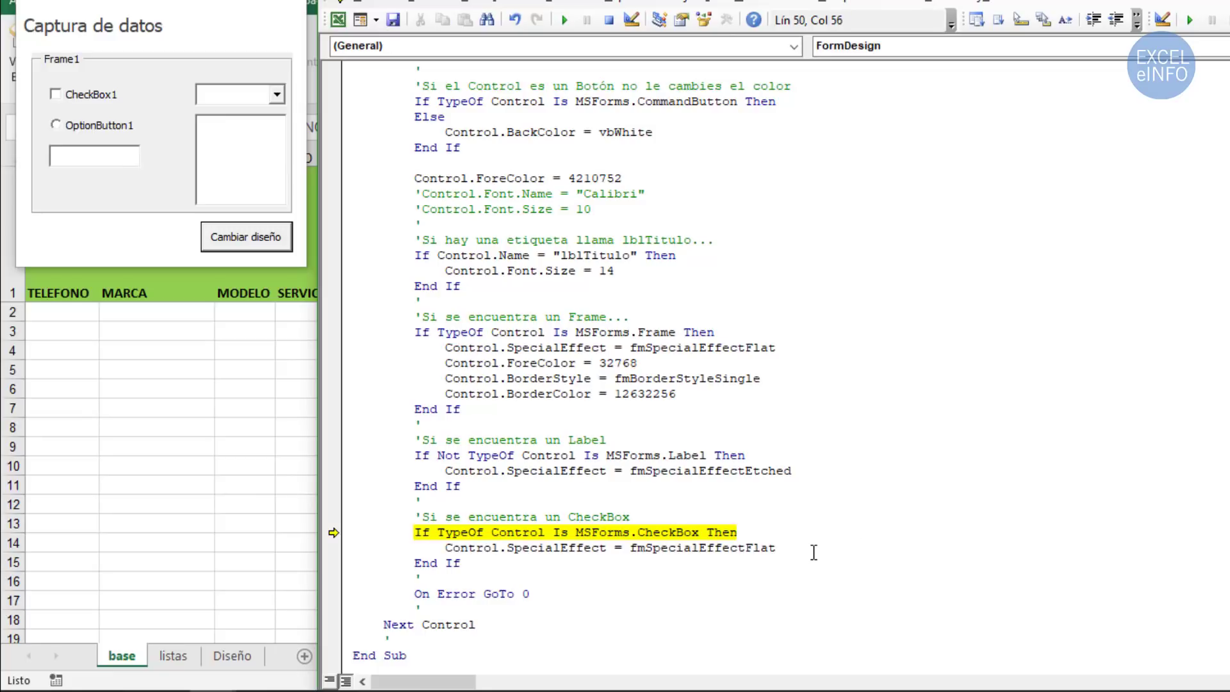
pyautogui.press('F8')
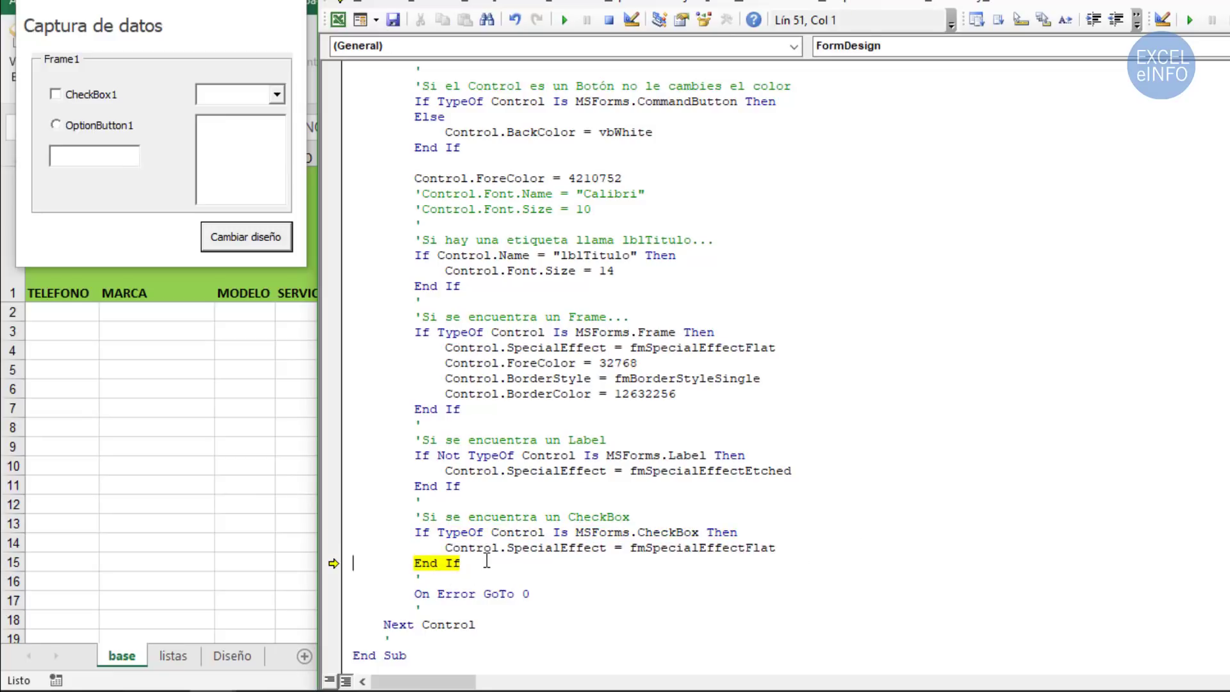
pyautogui.press('F8')
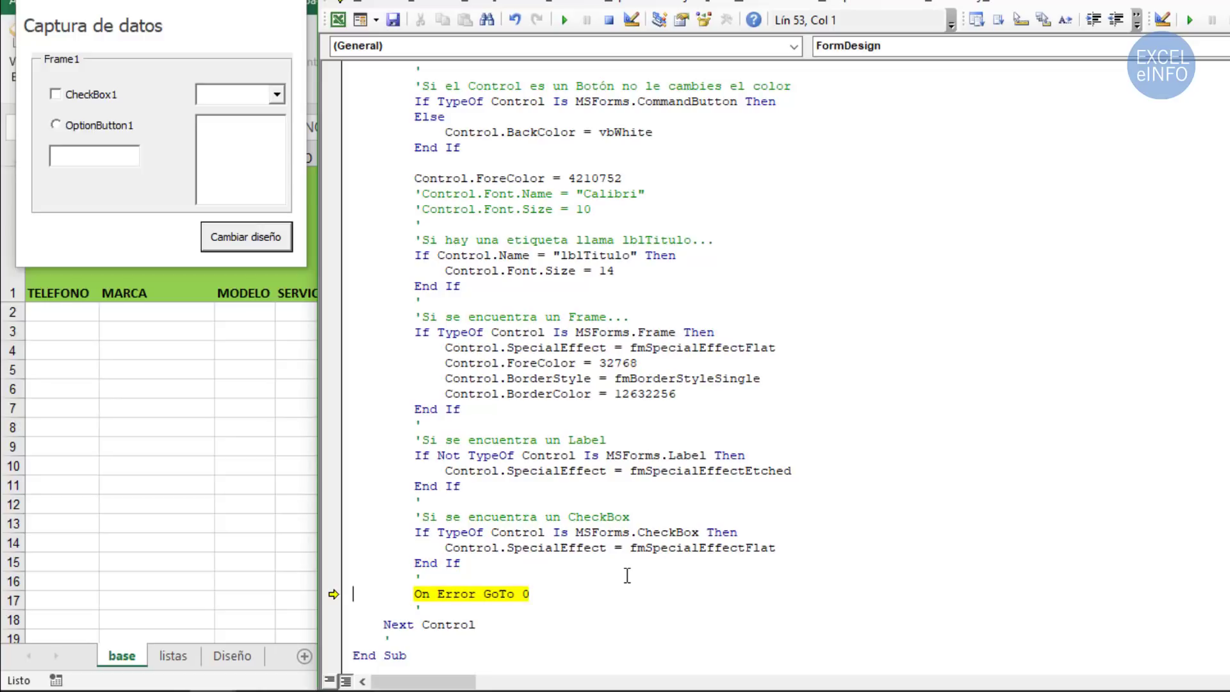
pyautogui.press('F8')
pyautogui.press('F8')
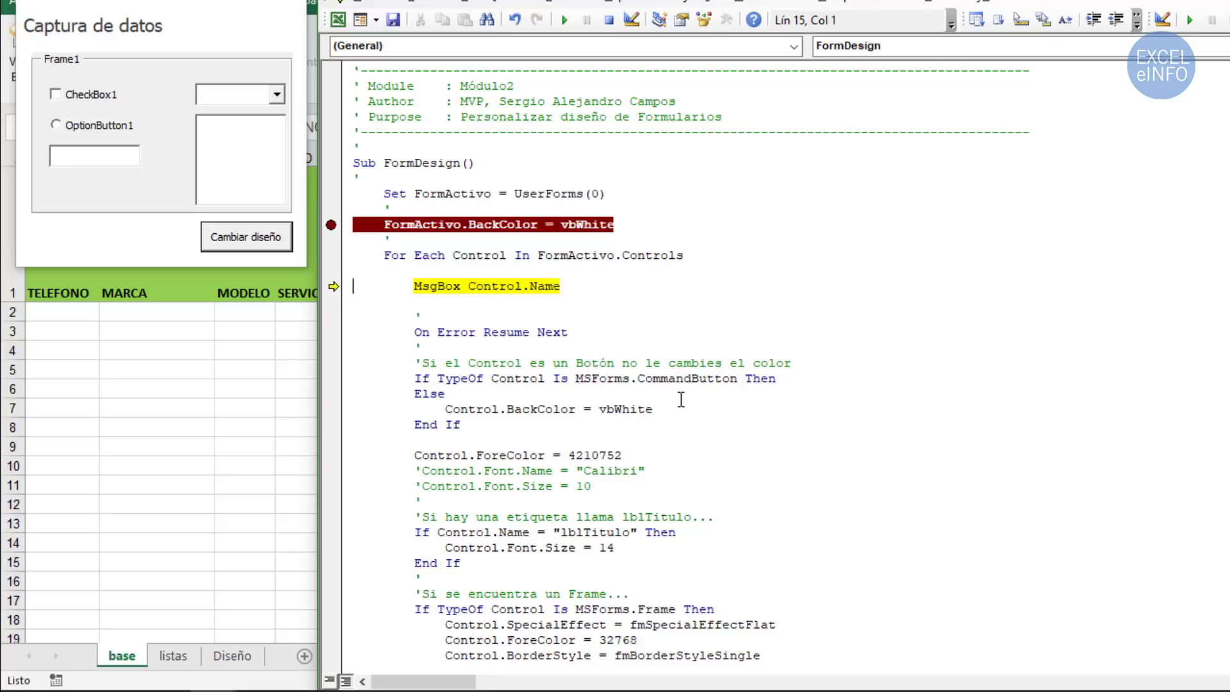
pyautogui.press('F8')
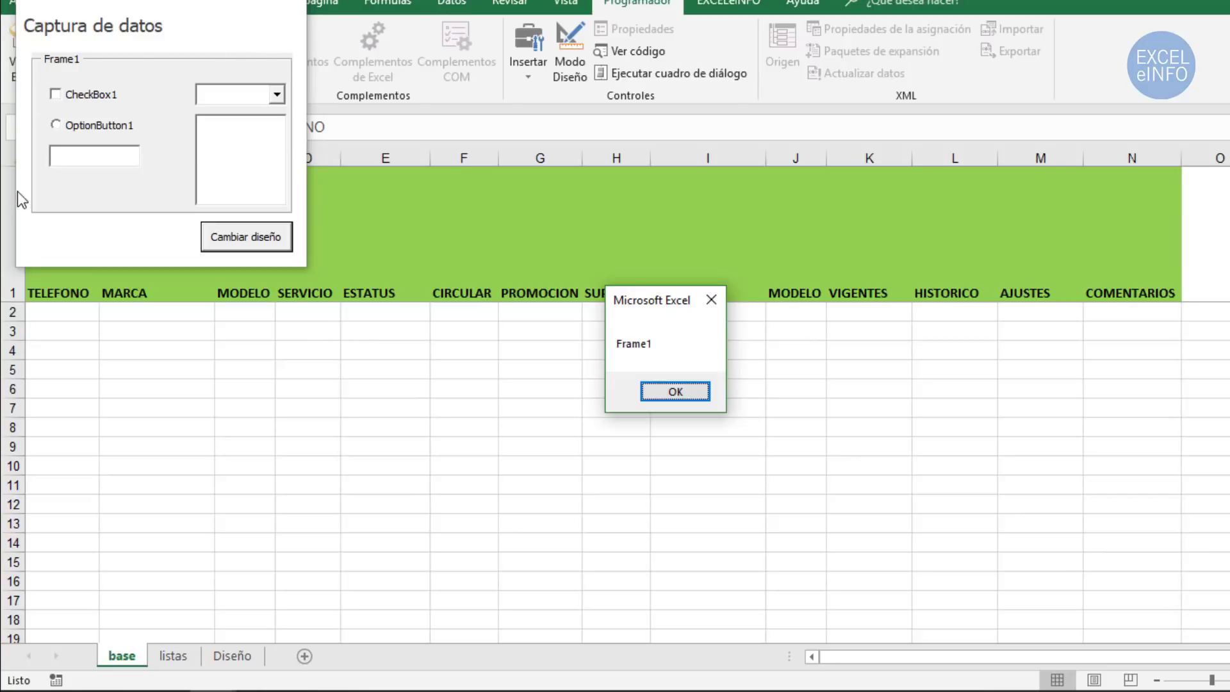
# - Dismiss the Frame1 message and give Frame1 a white vbWhite background
pyautogui.click(679, 389)
pyautogui.press('F8')
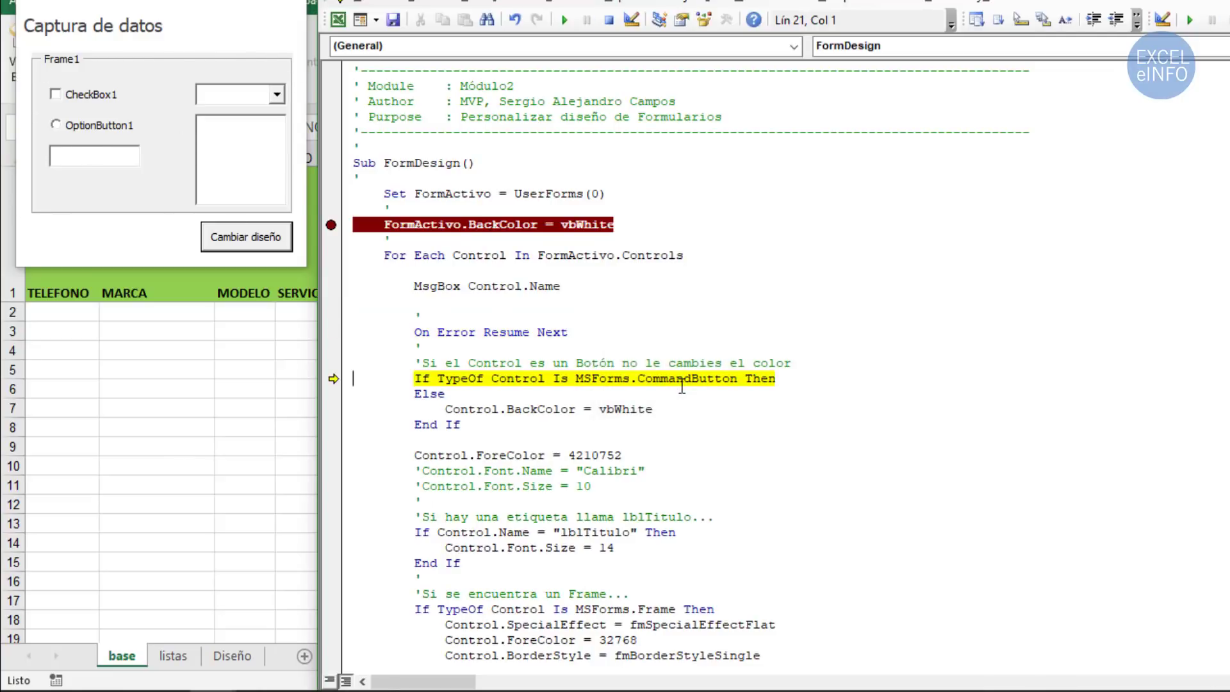
pyautogui.press('F8')
pyautogui.press('F8')
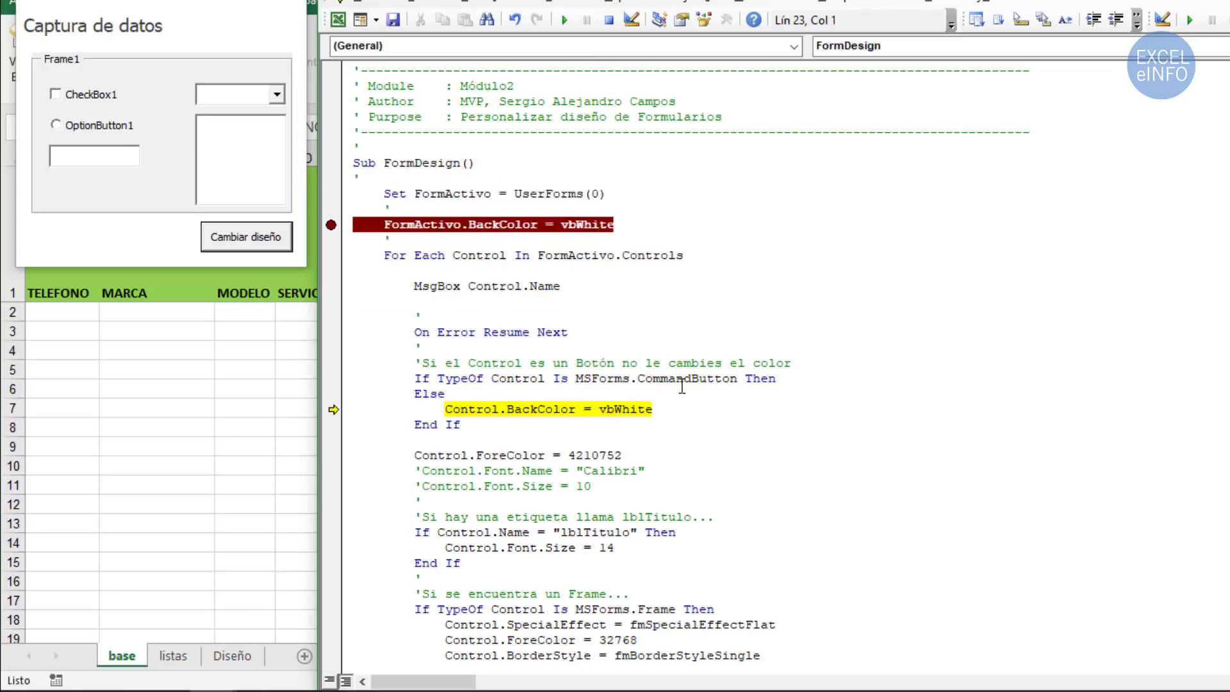
pyautogui.doubleClick(478, 410)
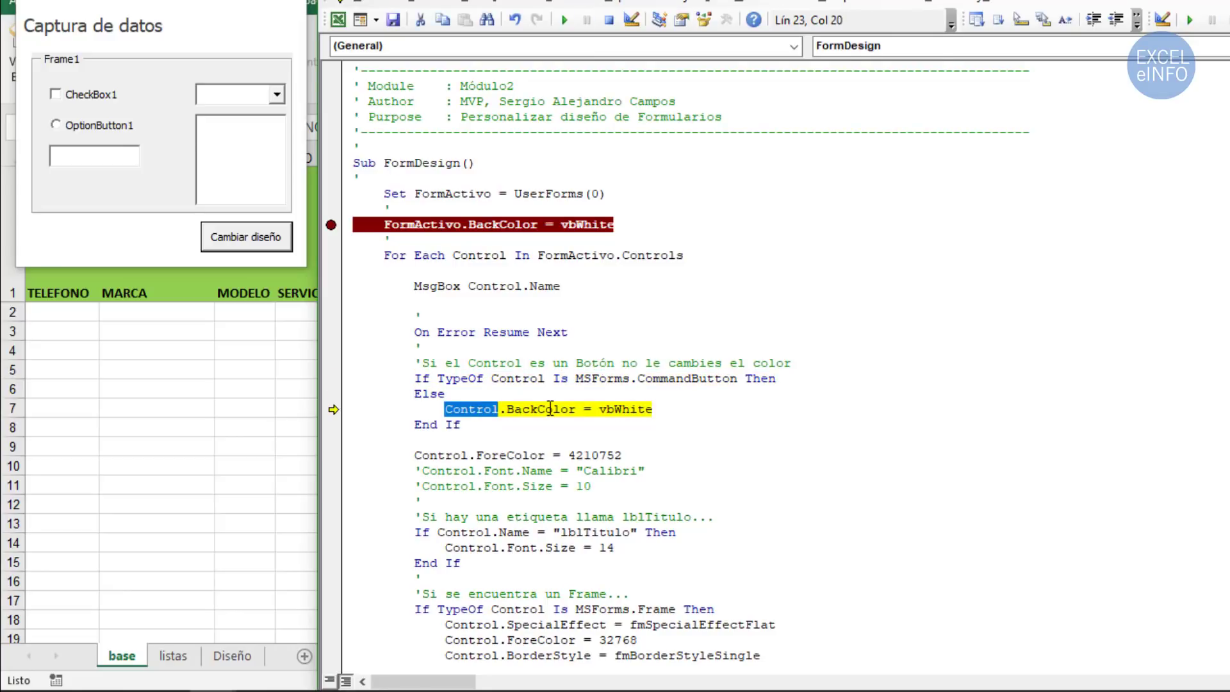
pyautogui.doubleClick(549, 409)
pyautogui.click(639, 408)
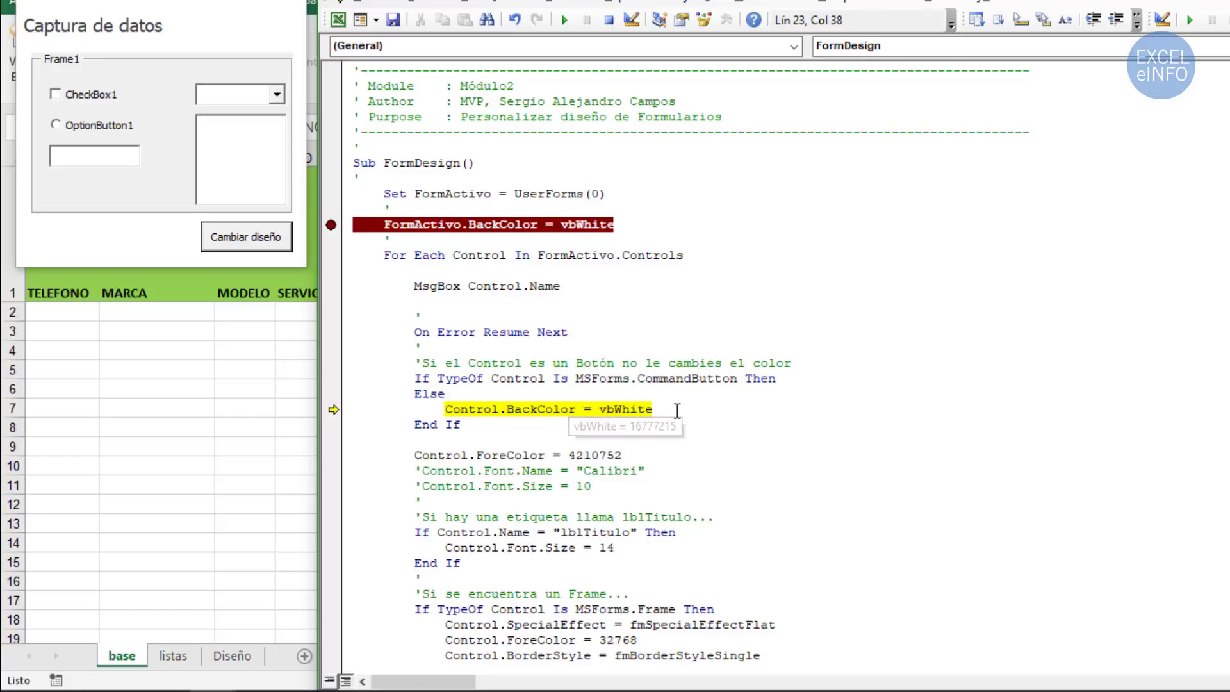
pyautogui.click(677, 410)
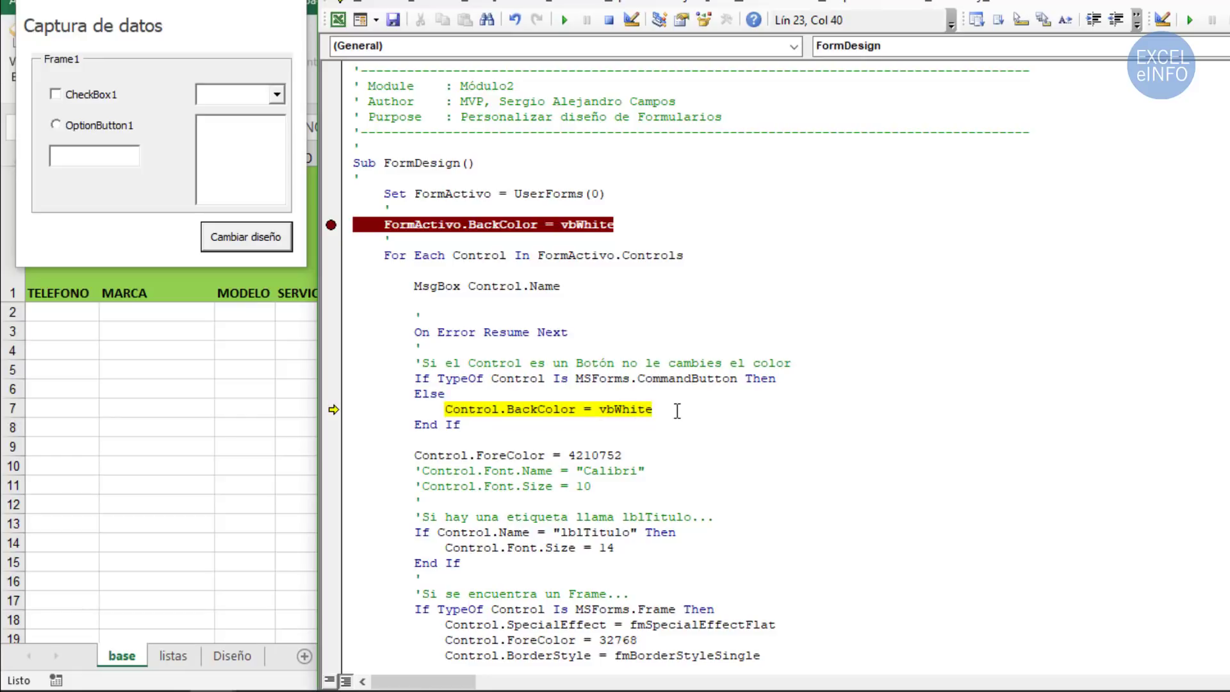
pyautogui.press('F8')
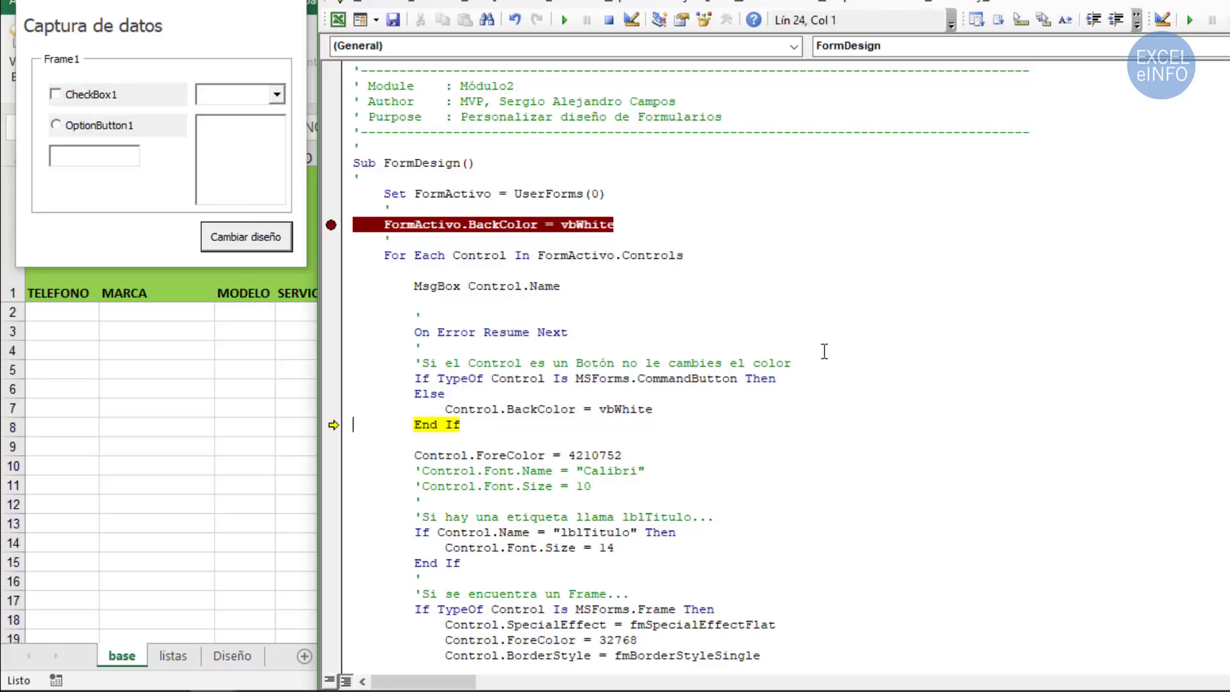
# - Apply the grey 4210752 text colour to Frame1 and step past the lblTitulo check
pyautogui.press('F8')
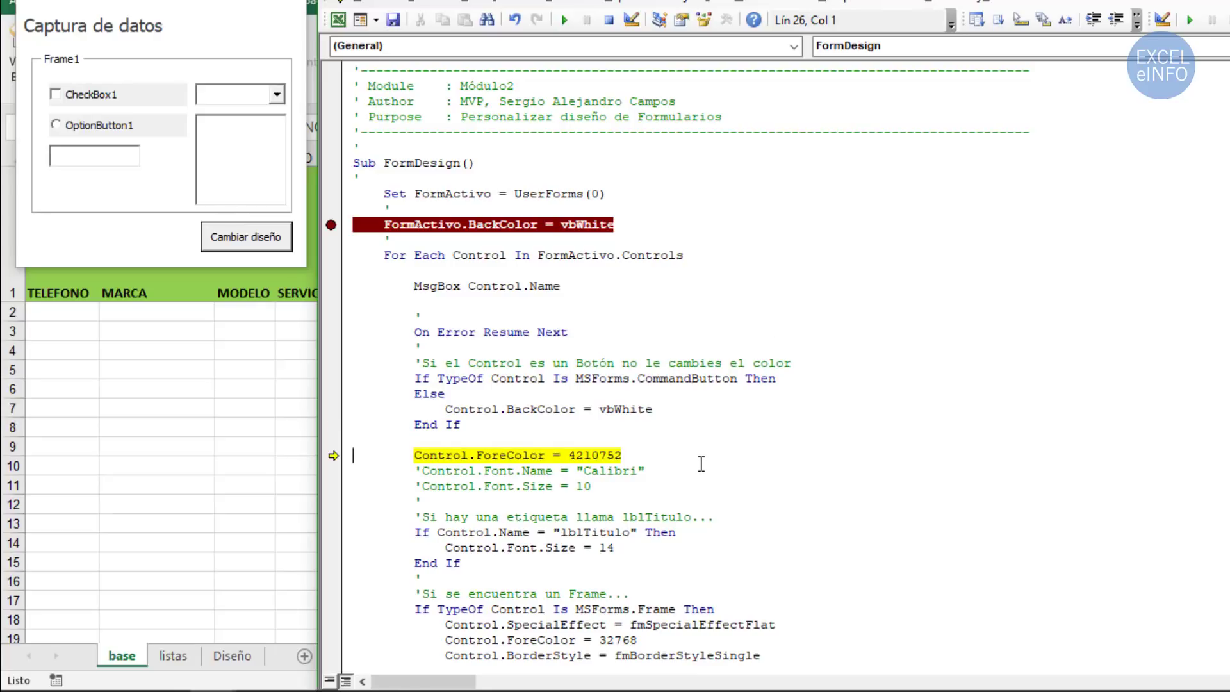
pyautogui.press('F8')
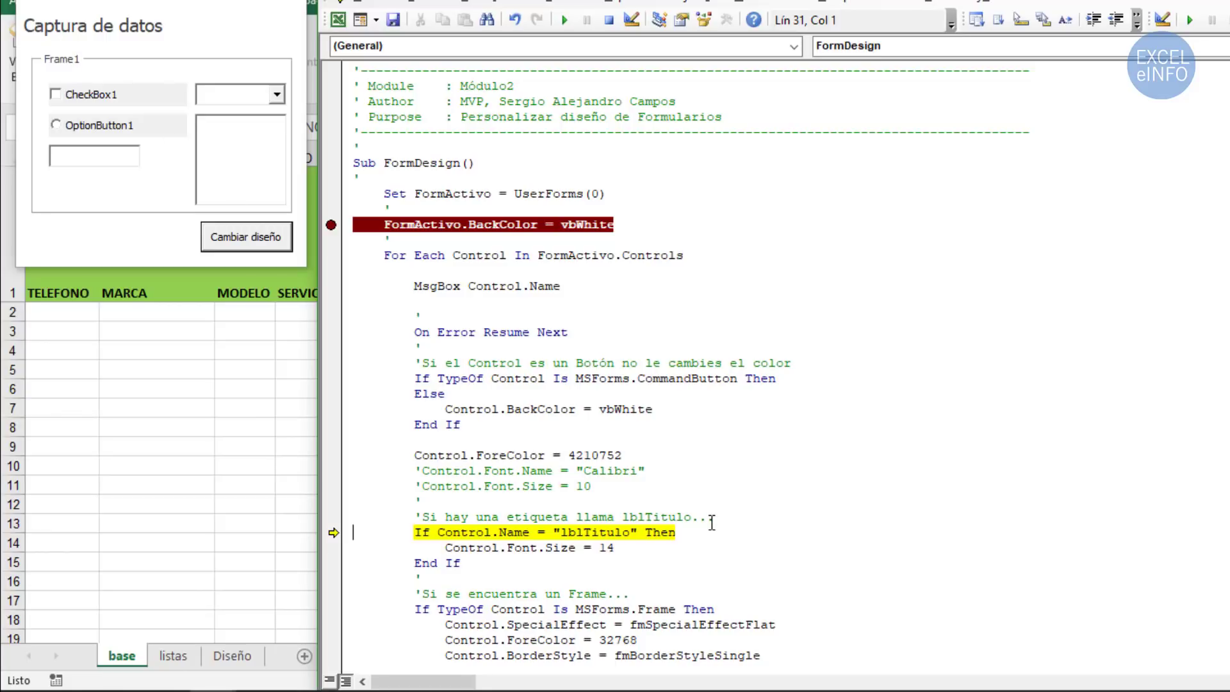
pyautogui.press('F8')
pyautogui.scroll(-2, 711, 523)
# - Advance to the Frame type check and review it for Frame1
pyautogui.press('F8')
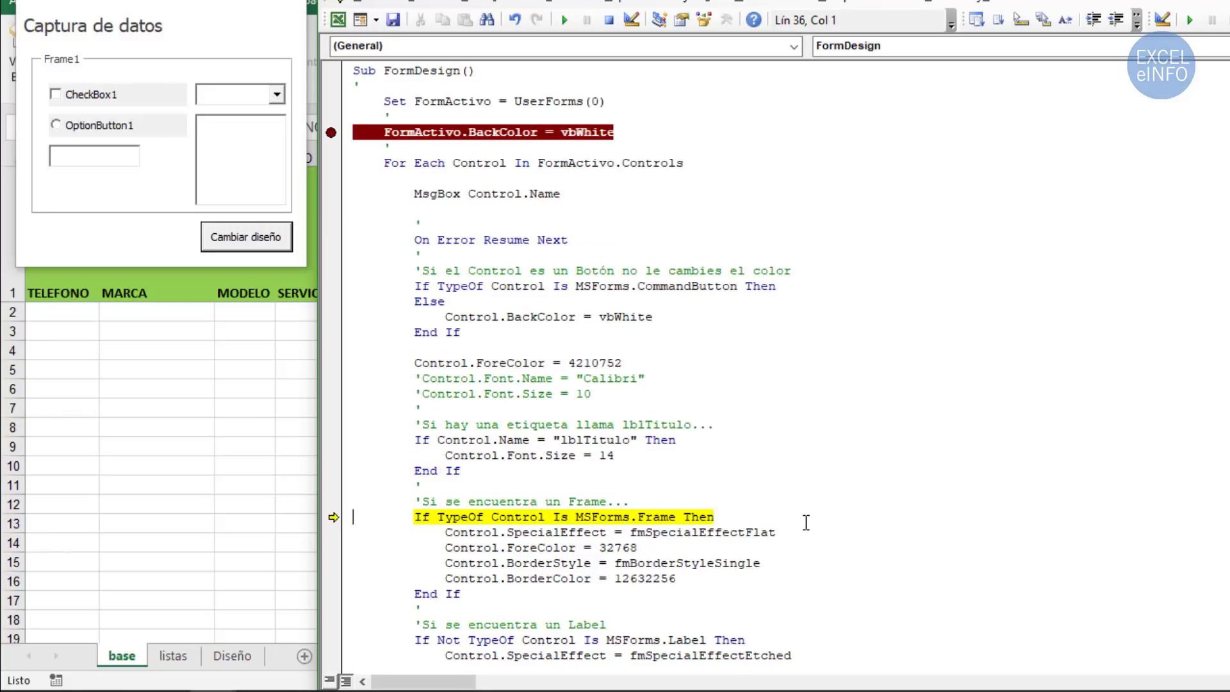
pyautogui.scroll(-2, 806, 522)
pyautogui.doubleClick(659, 425)
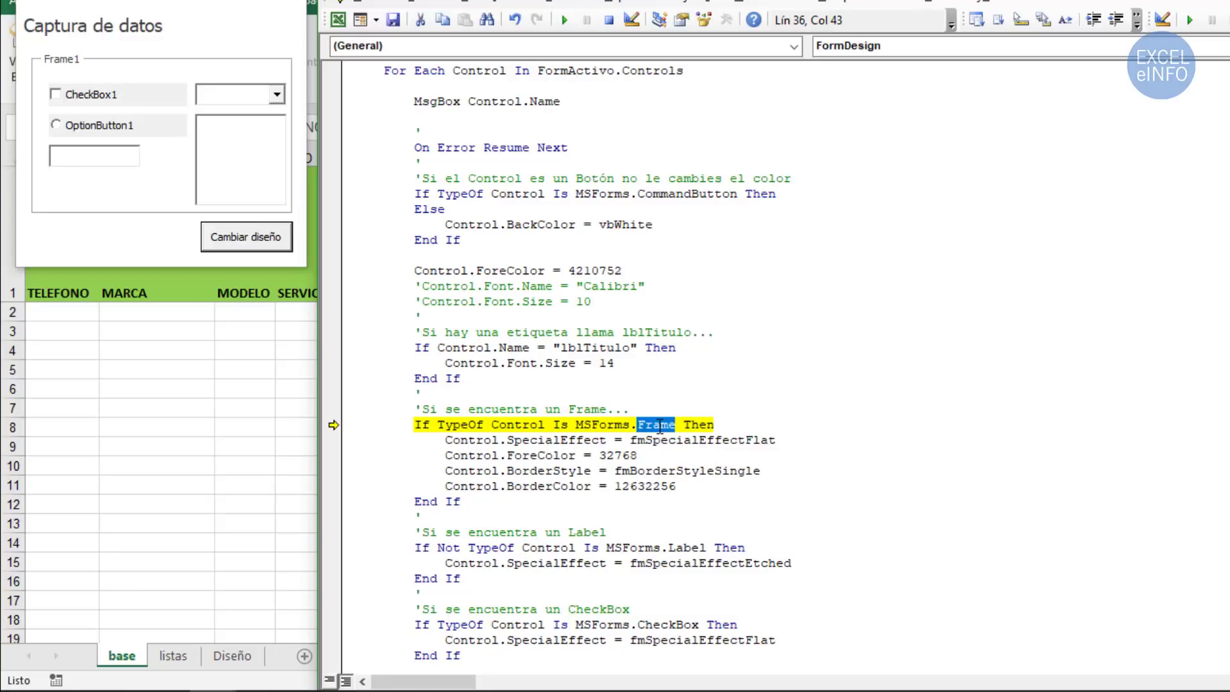
pyautogui.click(492, 424)
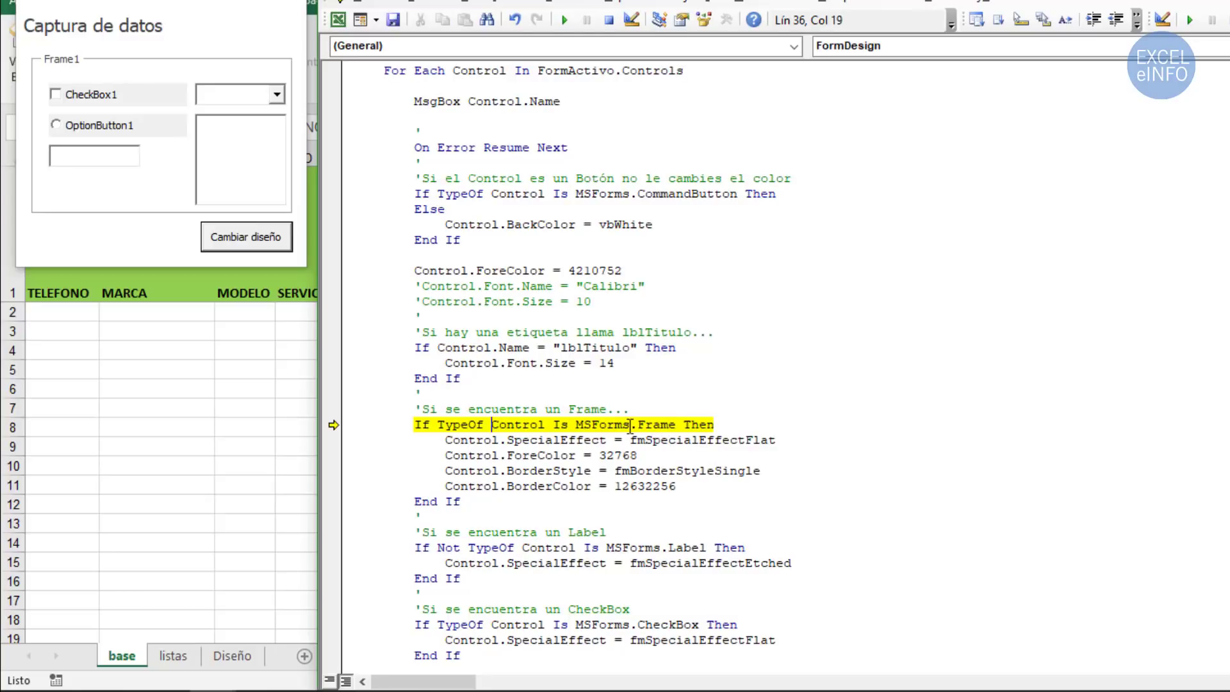
pyautogui.doubleClick(660, 425)
pyautogui.click(817, 436)
# - Make Frame1 flat with a green 32768 caption and a single-line border
pyautogui.press('F8')
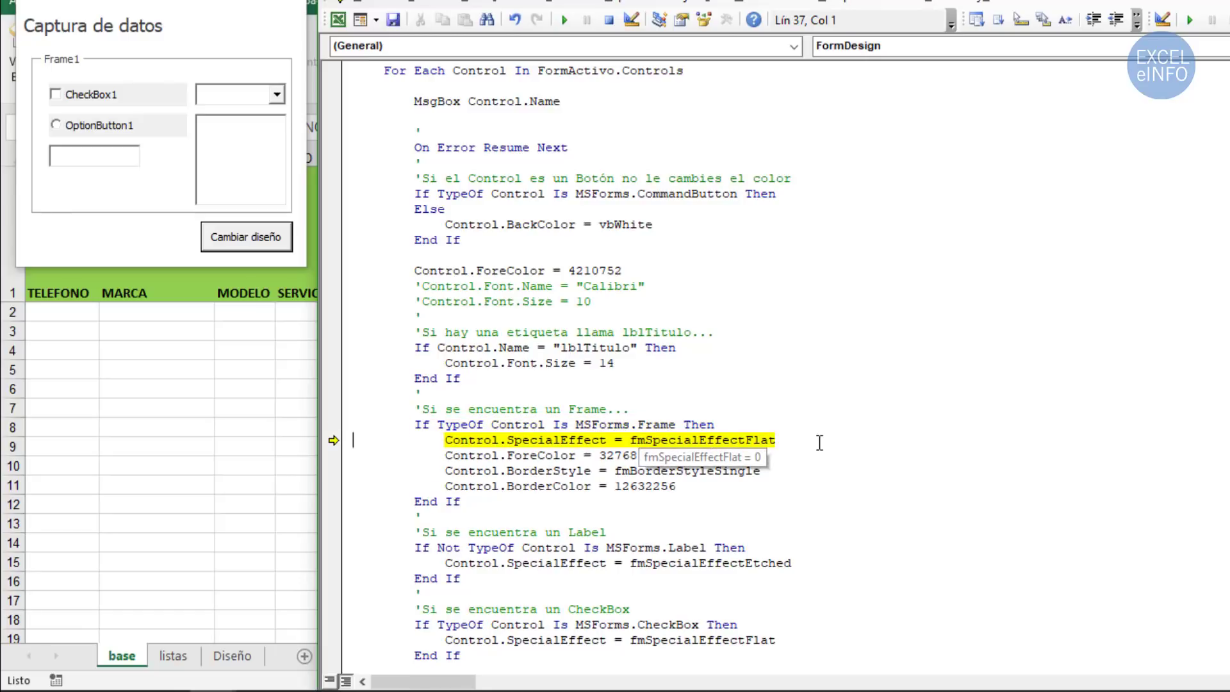
pyautogui.click(820, 437)
pyautogui.press('F8')
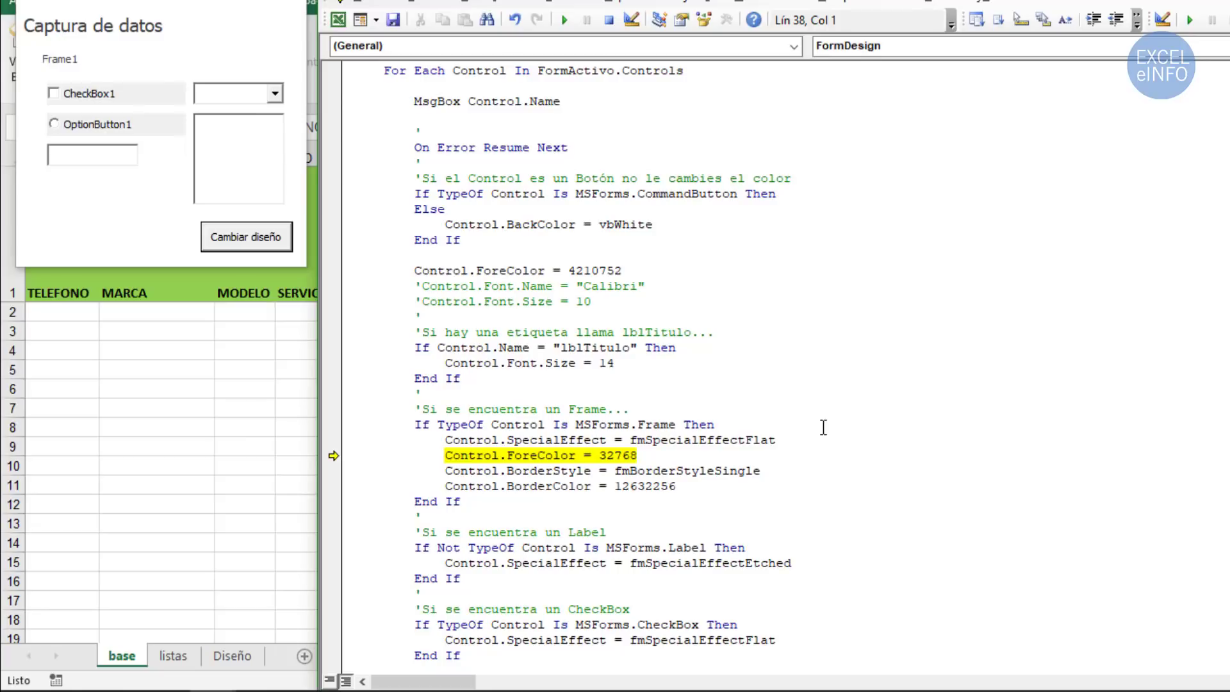
pyautogui.press('F8')
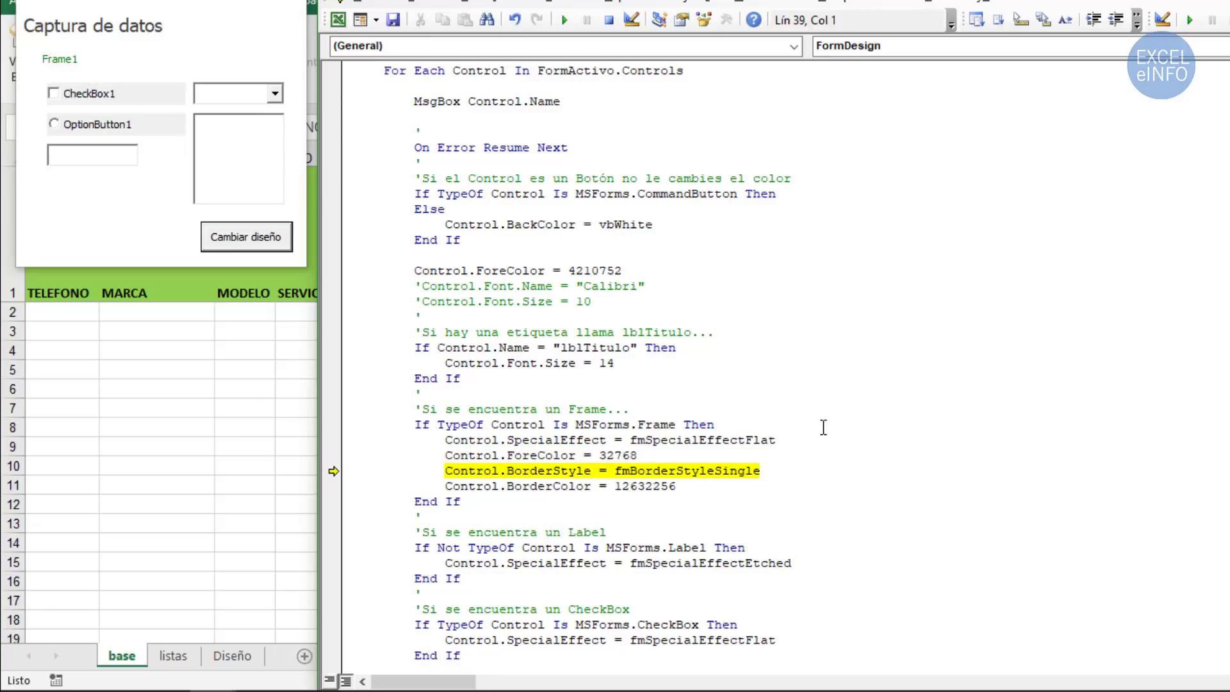
pyautogui.press('F8')
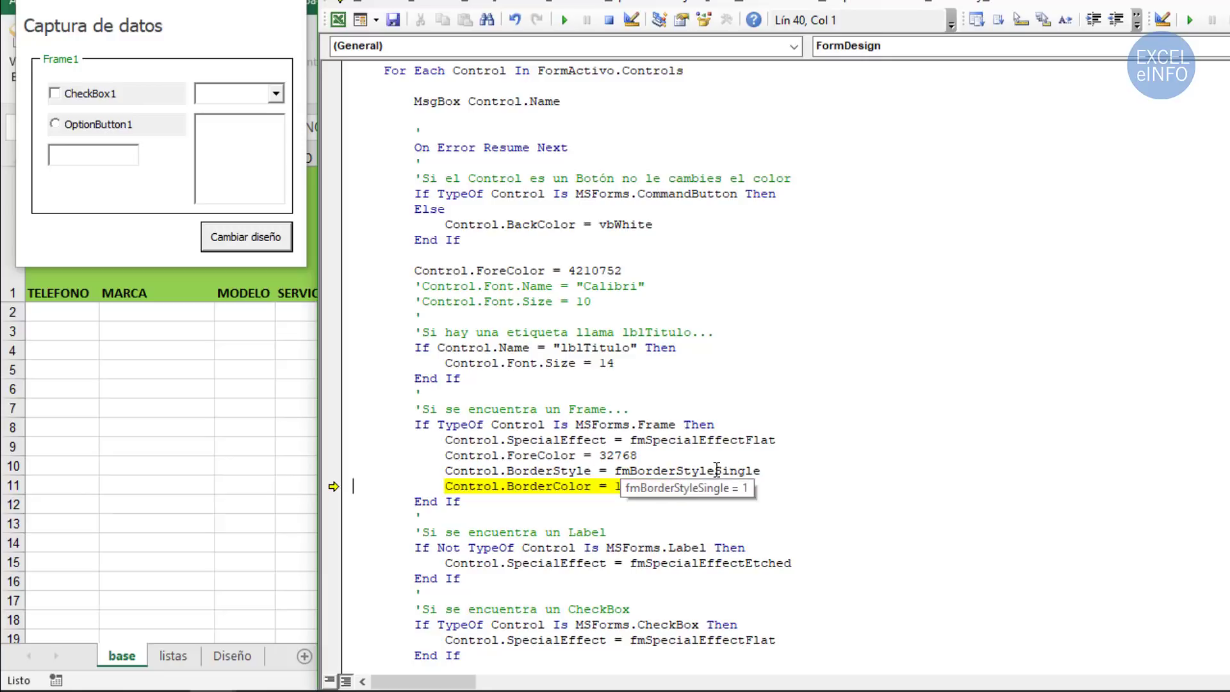
# - Set Frame1's border colour to light grey 12632256, pausing at End If
pyautogui.moveTo(714, 470); pyautogui.dragTo(760, 470)
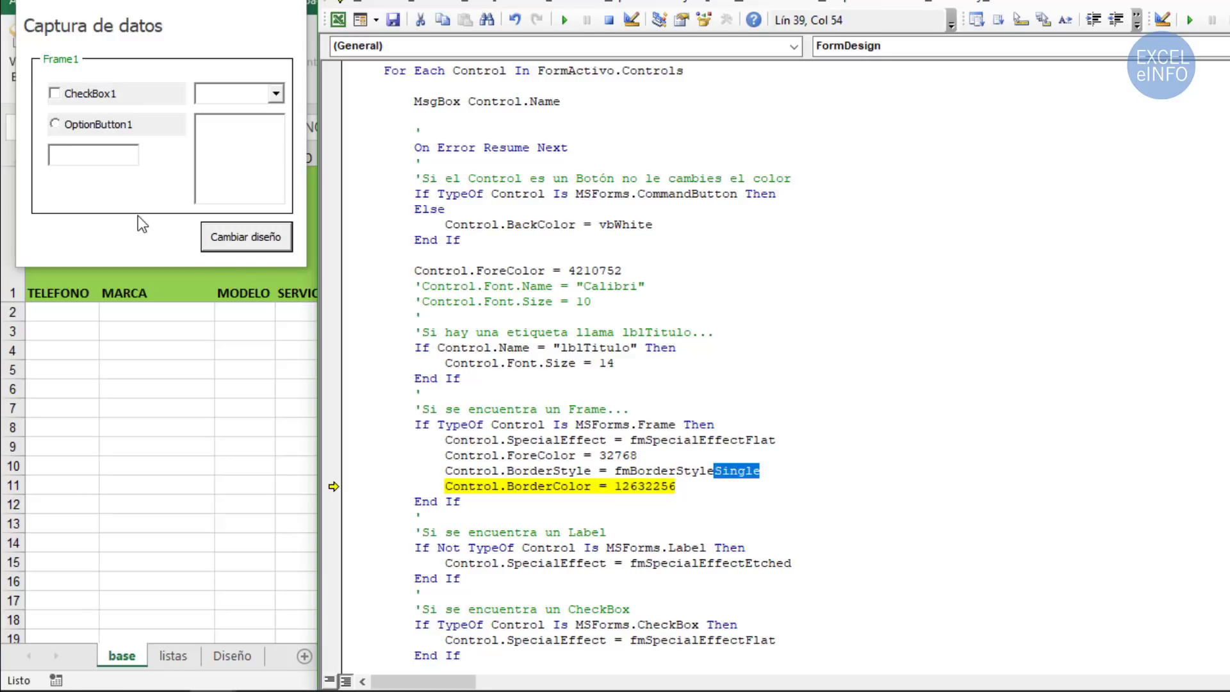
pyautogui.click(715, 479)
pyautogui.press('F8')
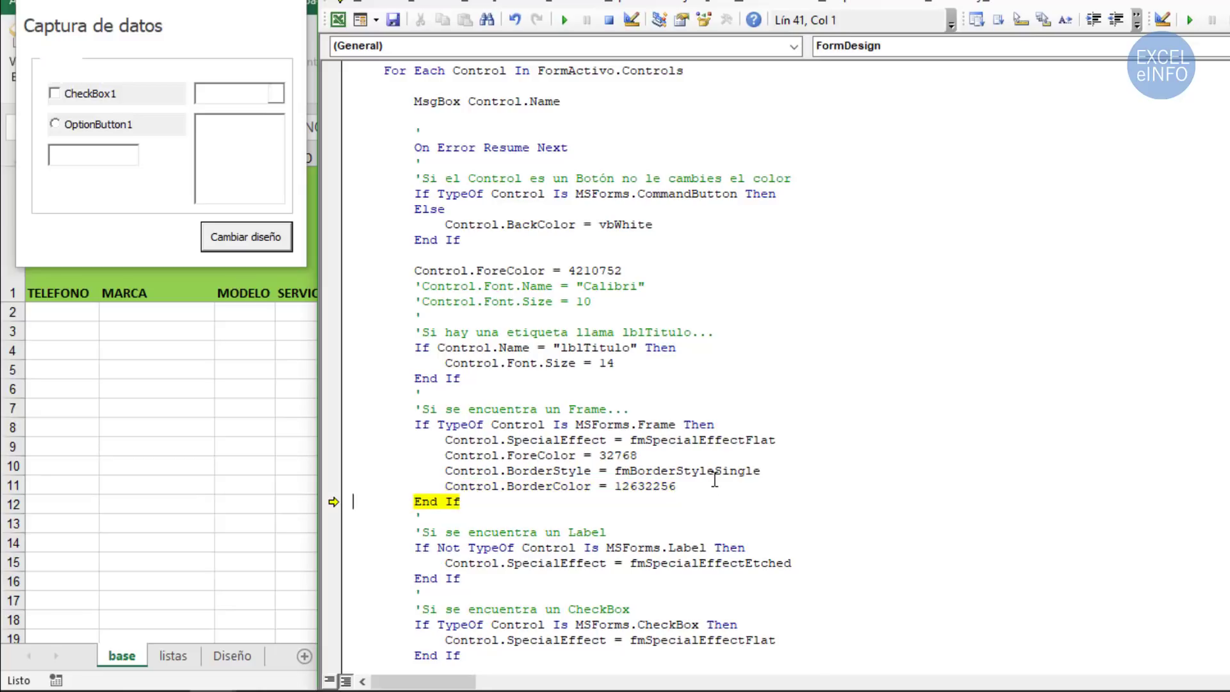
pyautogui.click(555, 487)
pyautogui.doubleClick(555, 487)
pyautogui.click(531, 487)
# - Step through the Label check to apply the etched special effect to Frame1
pyautogui.scroll(-2, 897, 510)
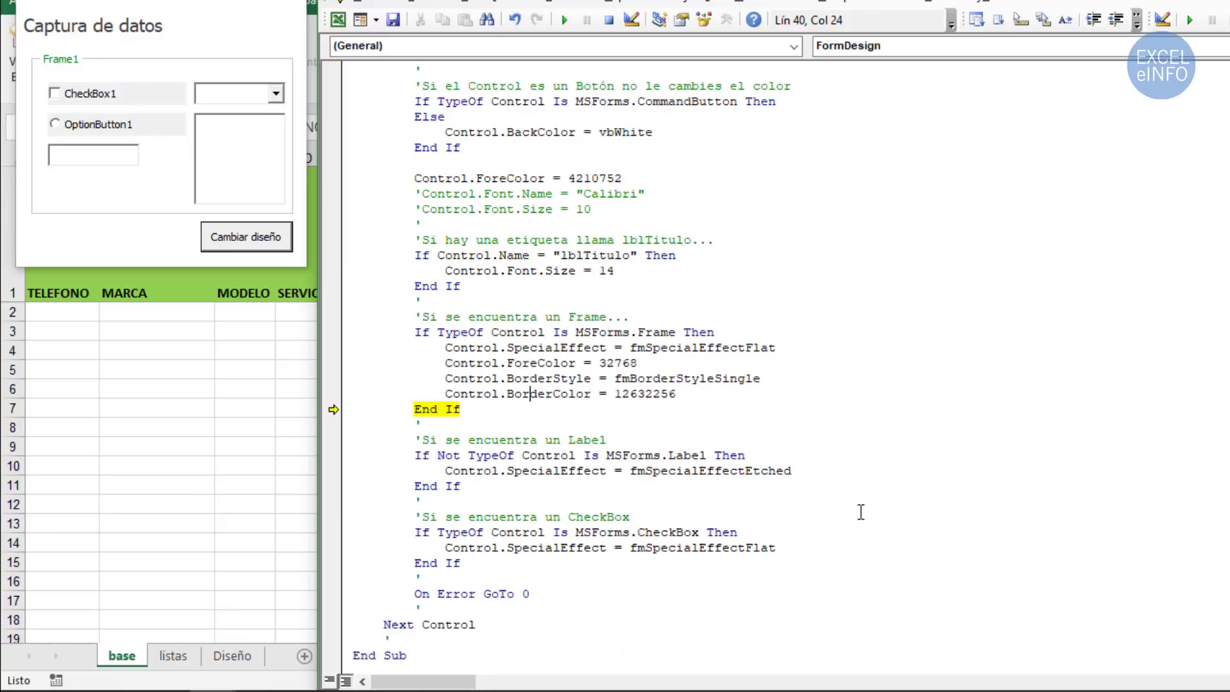
pyautogui.press('F8')
pyautogui.click(816, 453)
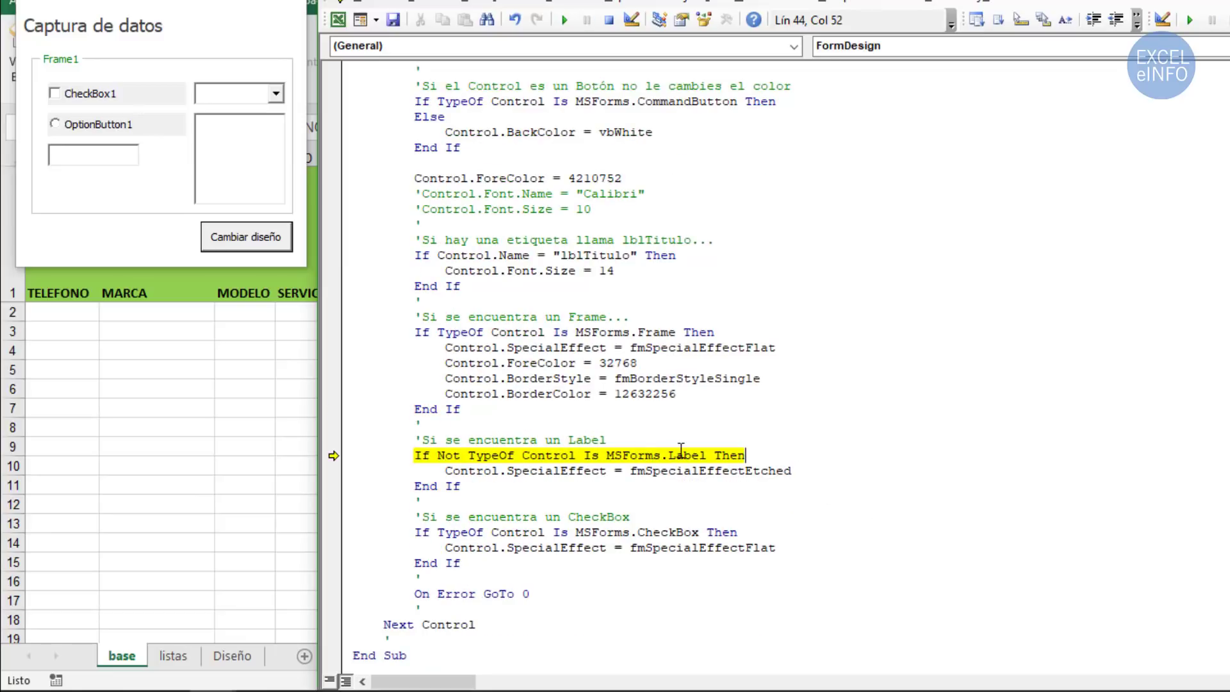
pyautogui.press('F8')
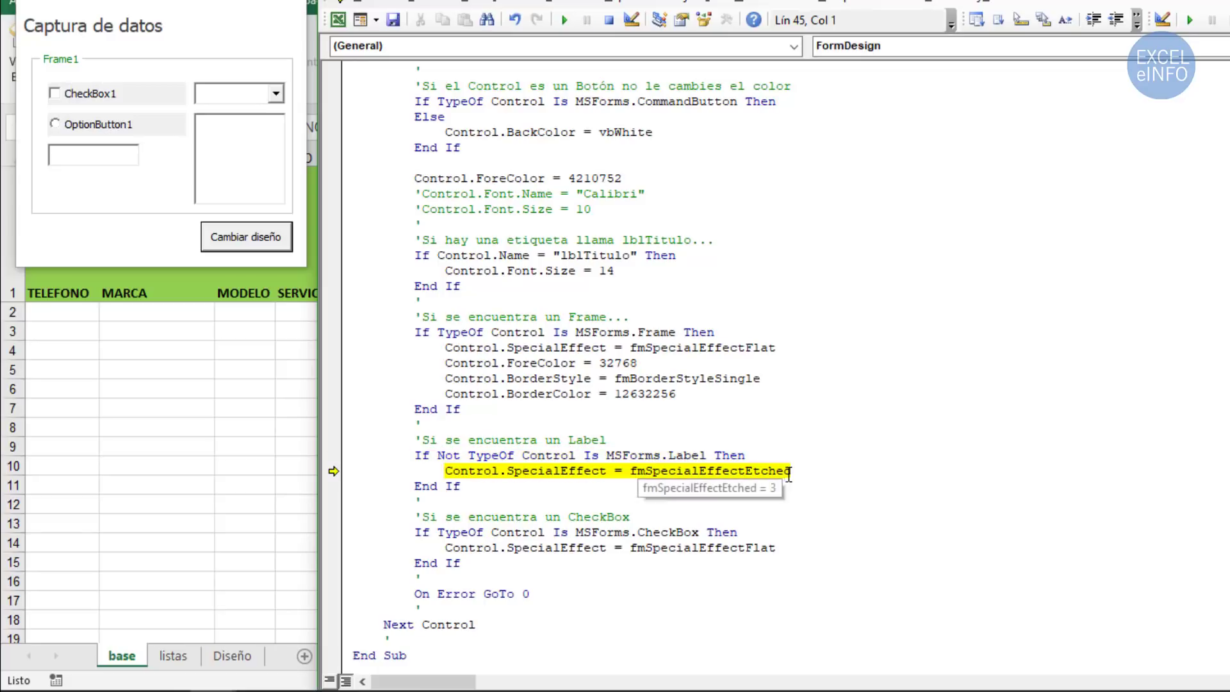
pyautogui.moveTo(794, 470)
pyautogui.mouseDown()
pyautogui.moveTo(627, 485)
pyautogui.moveTo(805, 471)
pyautogui.mouseUp()
pyautogui.click(814, 471)
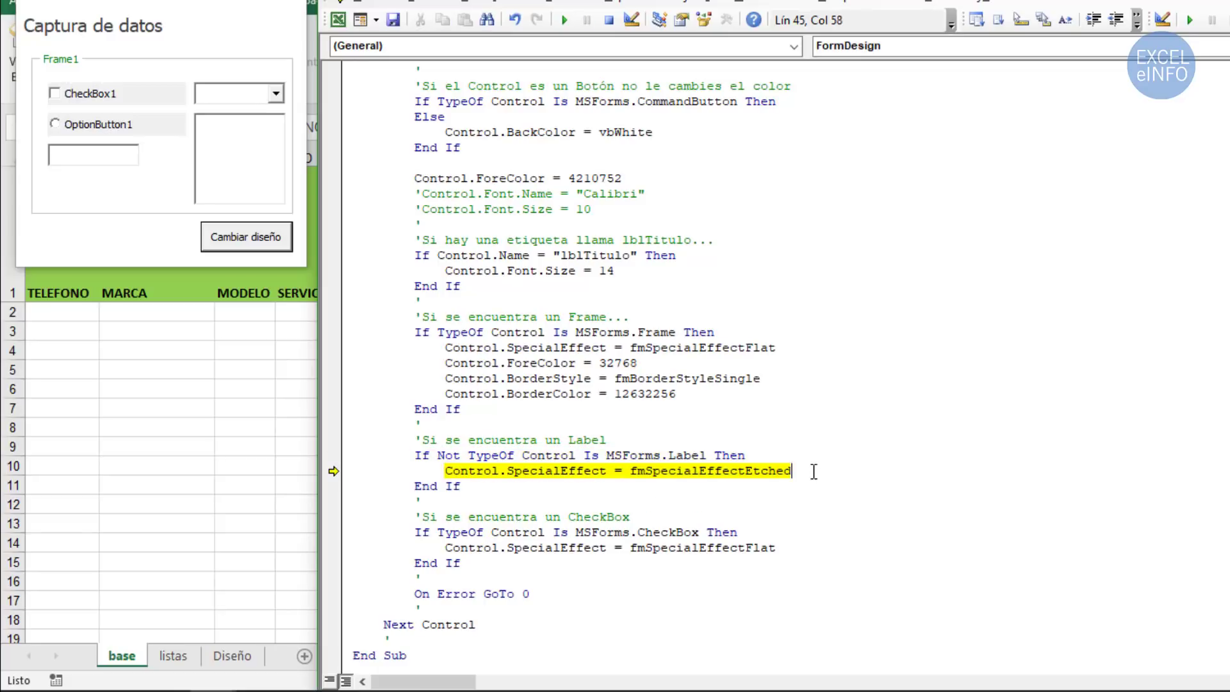
pyautogui.press('F8')
# - Step Frame1 past the CheckBox block to the On Error GoTo 0 line
pyautogui.press('Up')
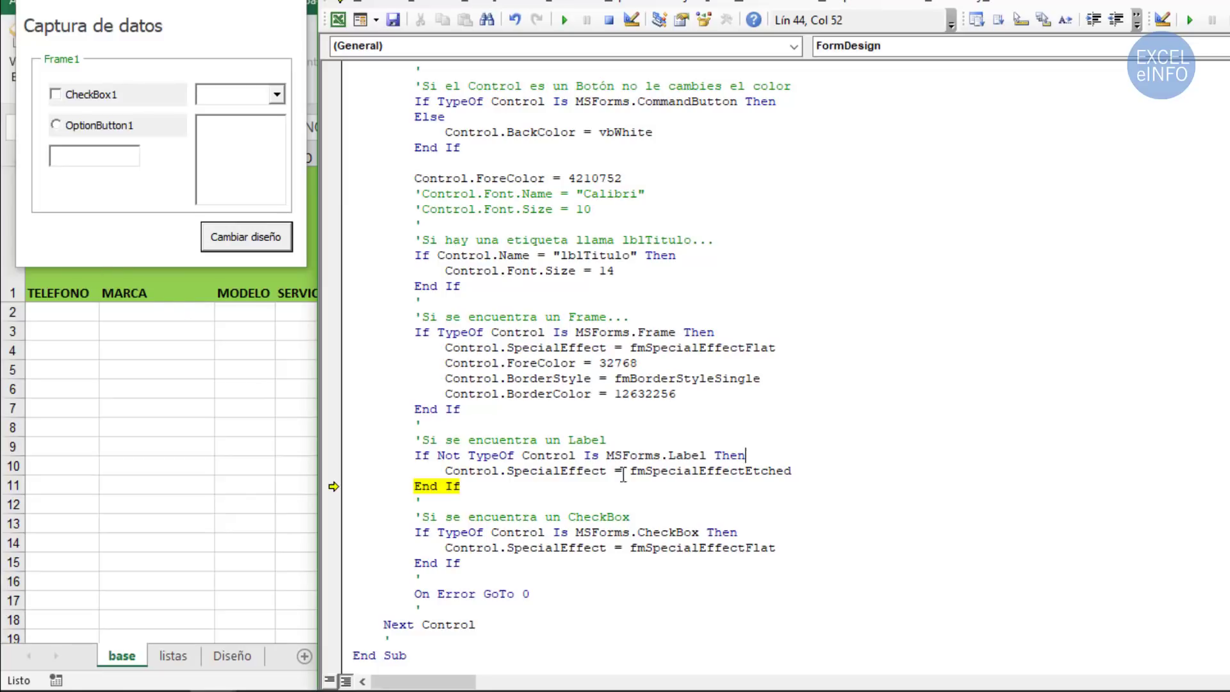
pyautogui.moveTo(508, 470); pyautogui.dragTo(801, 474)
pyautogui.click(632, 472)
pyautogui.click(807, 470)
pyautogui.press('F8')
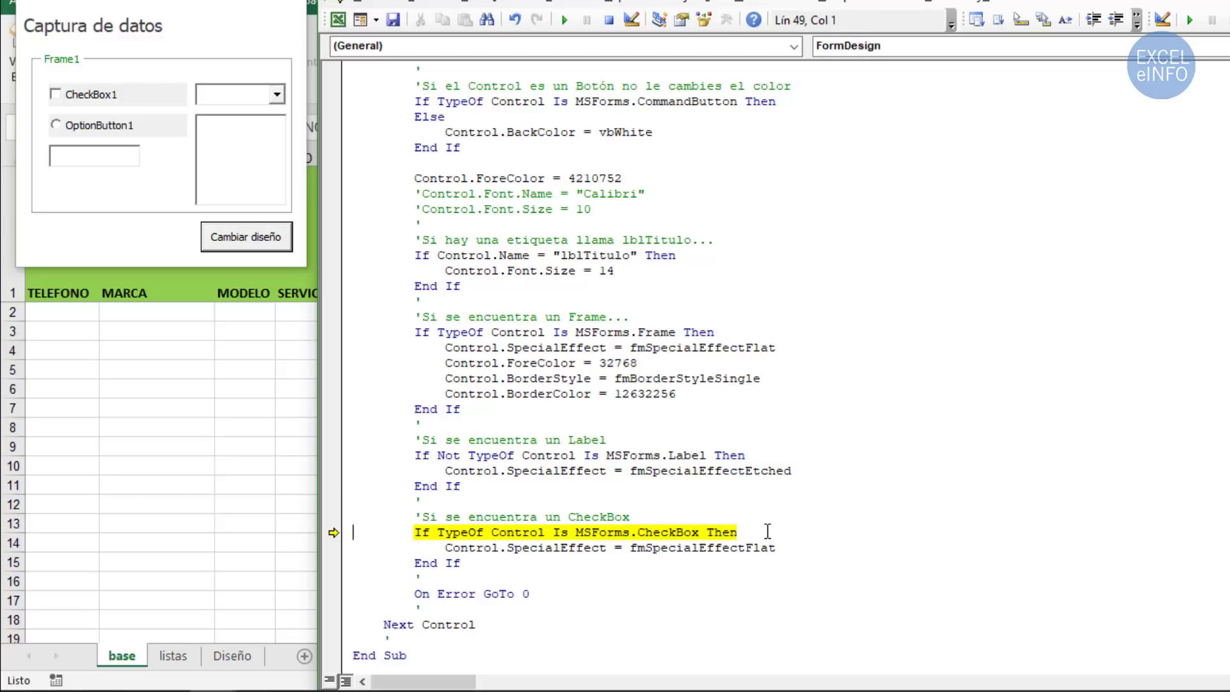
pyautogui.press('F8')
pyautogui.press('F8')
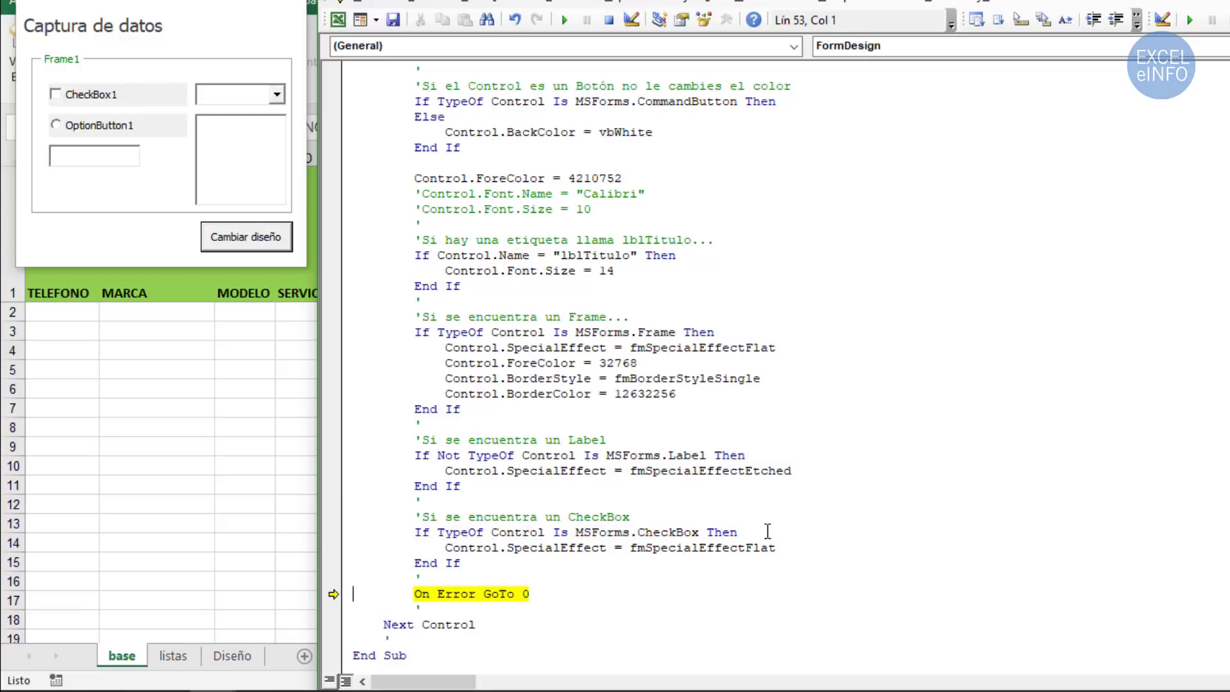
pyautogui.press('F8')
pyautogui.press('F8')
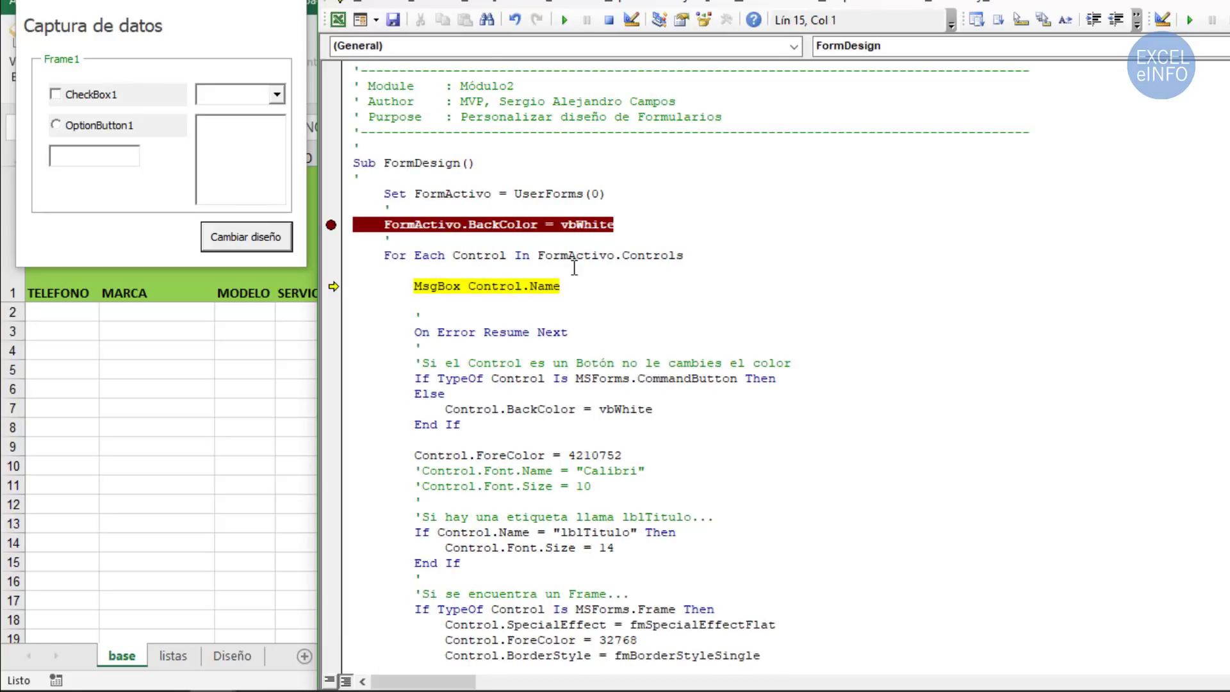
# - Dismiss the CheckBox1 message, then give CheckBox1 a vbWhite background and 4210752 text colour
pyautogui.press('F8')
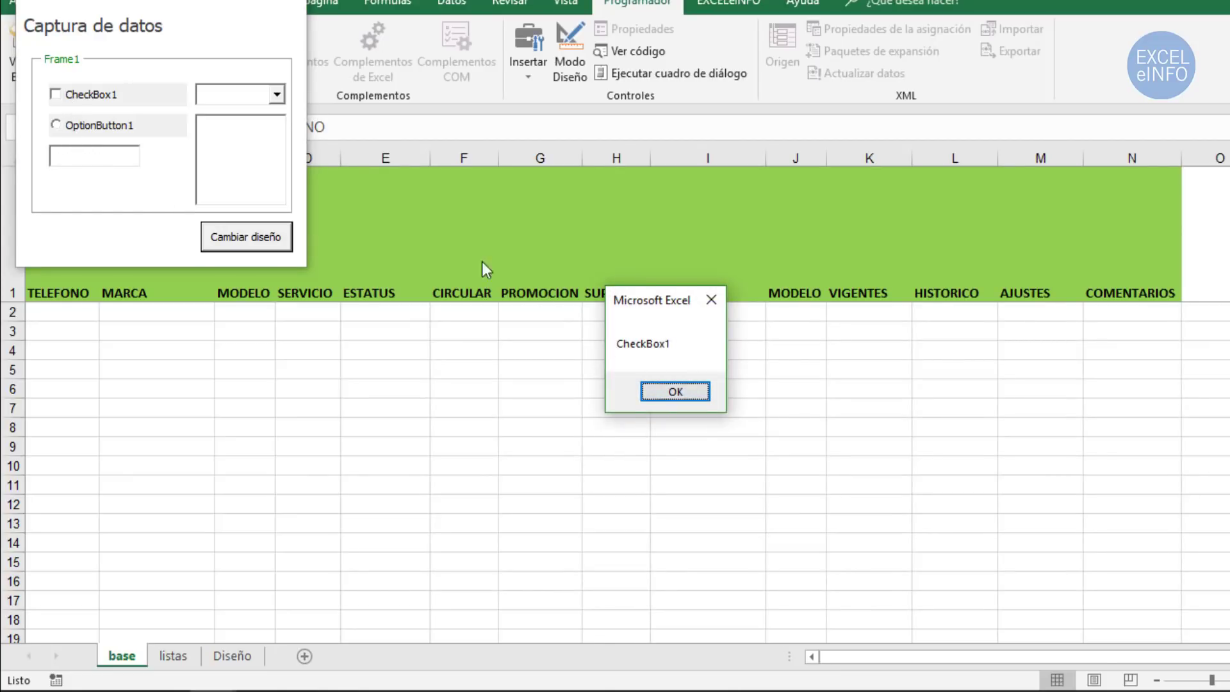
pyautogui.click(676, 394)
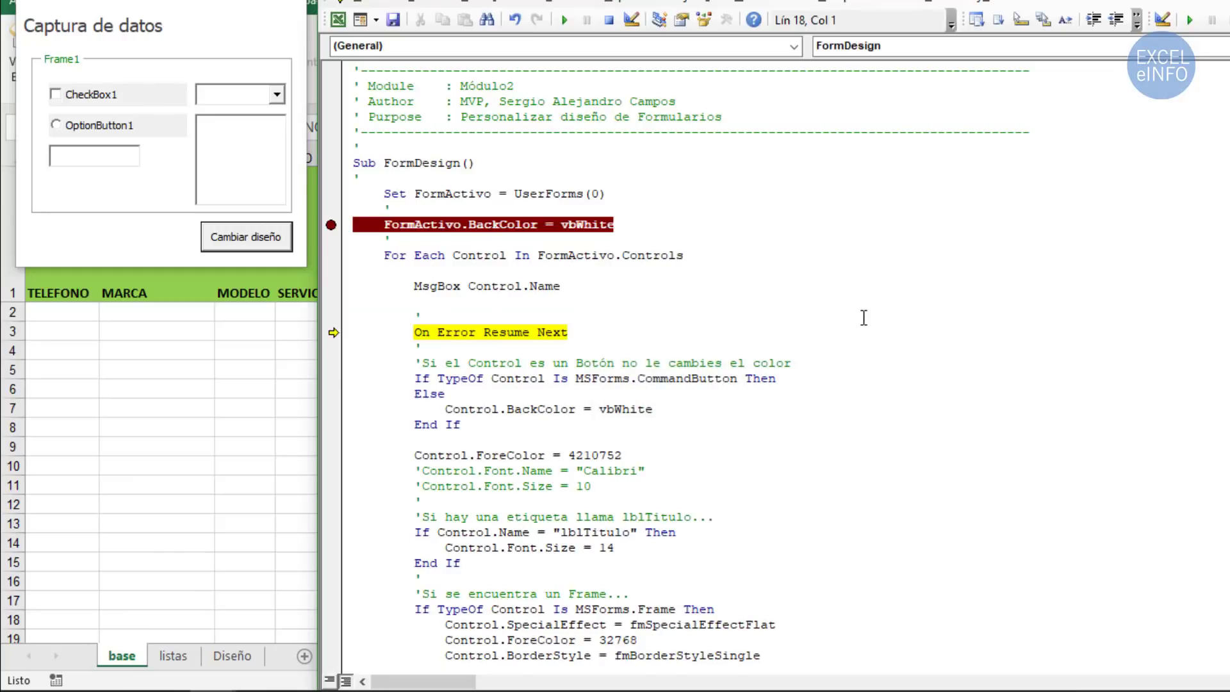
pyautogui.press('F8')
pyautogui.press('F8')
pyautogui.press('F8')
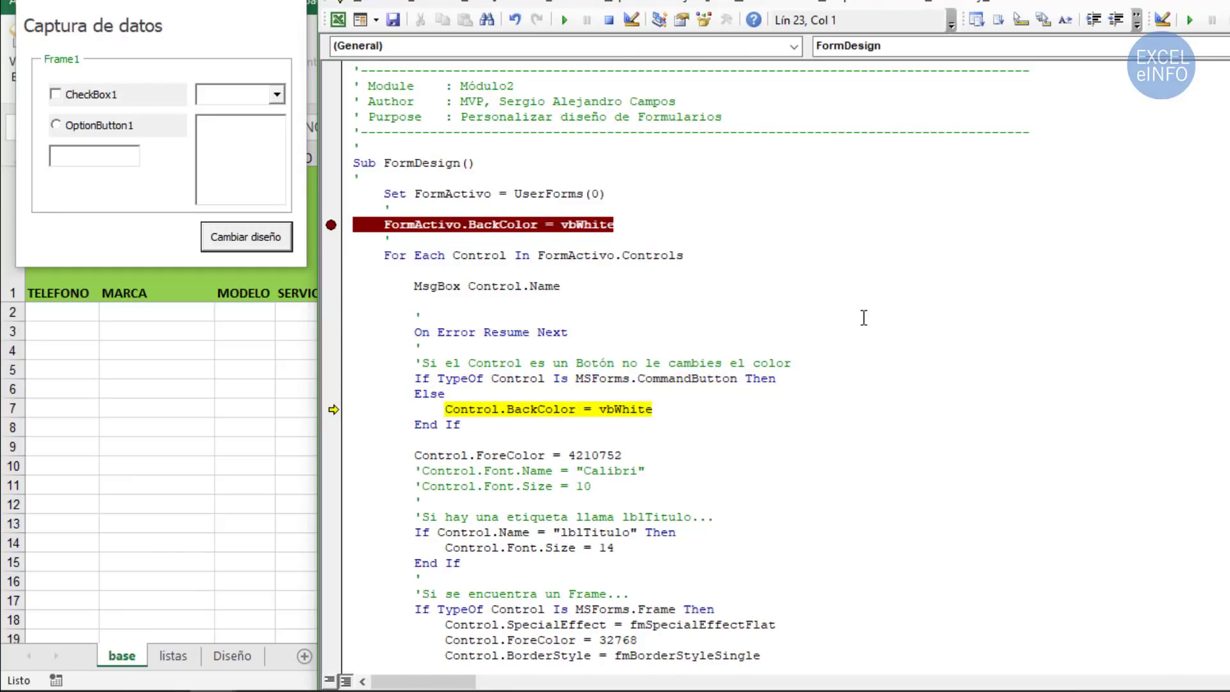
pyautogui.moveTo(625, 409)
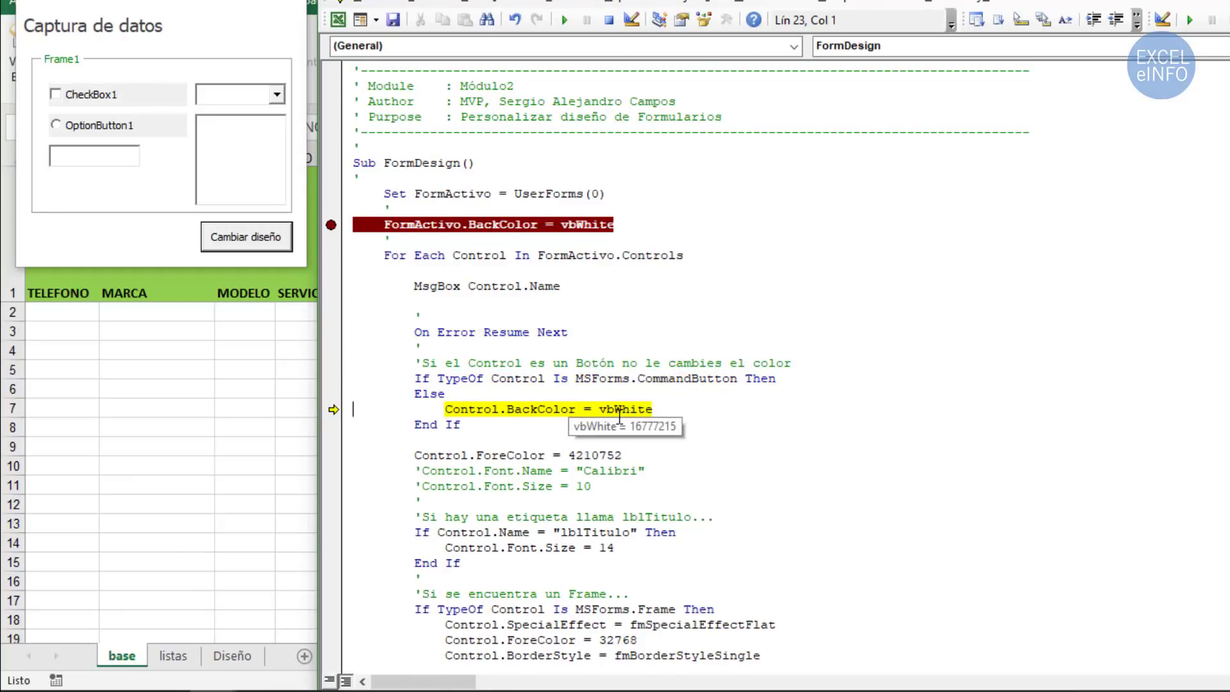
pyautogui.press('F8')
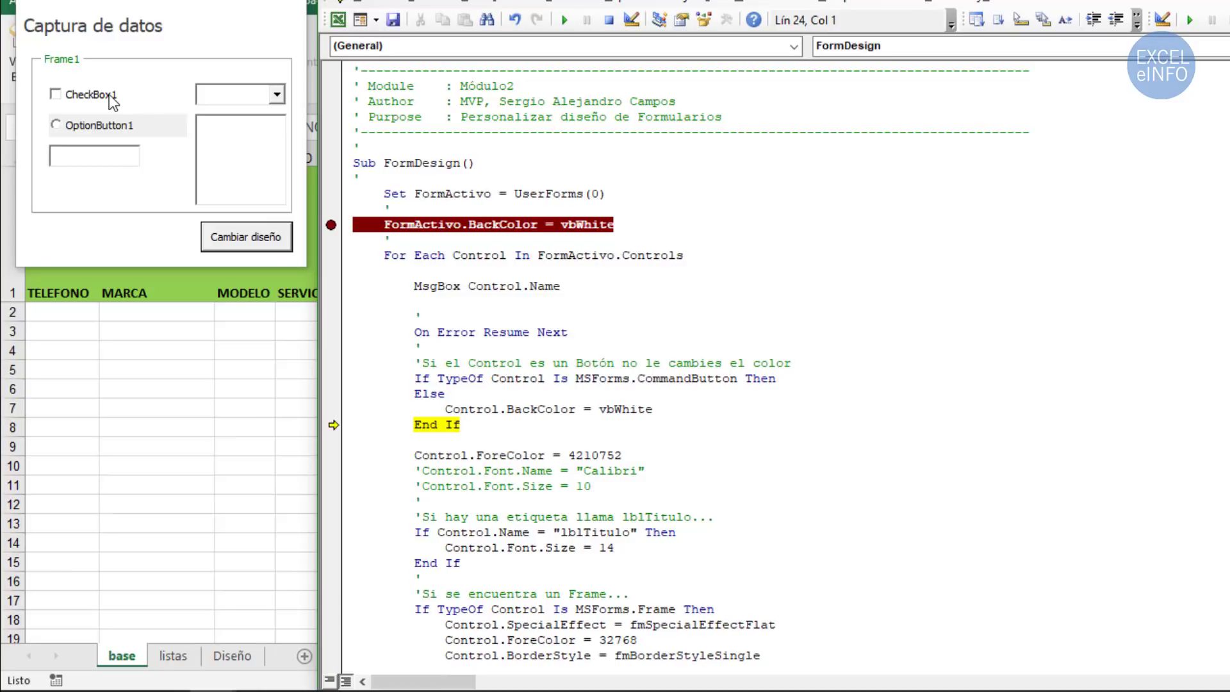
pyautogui.press('F8')
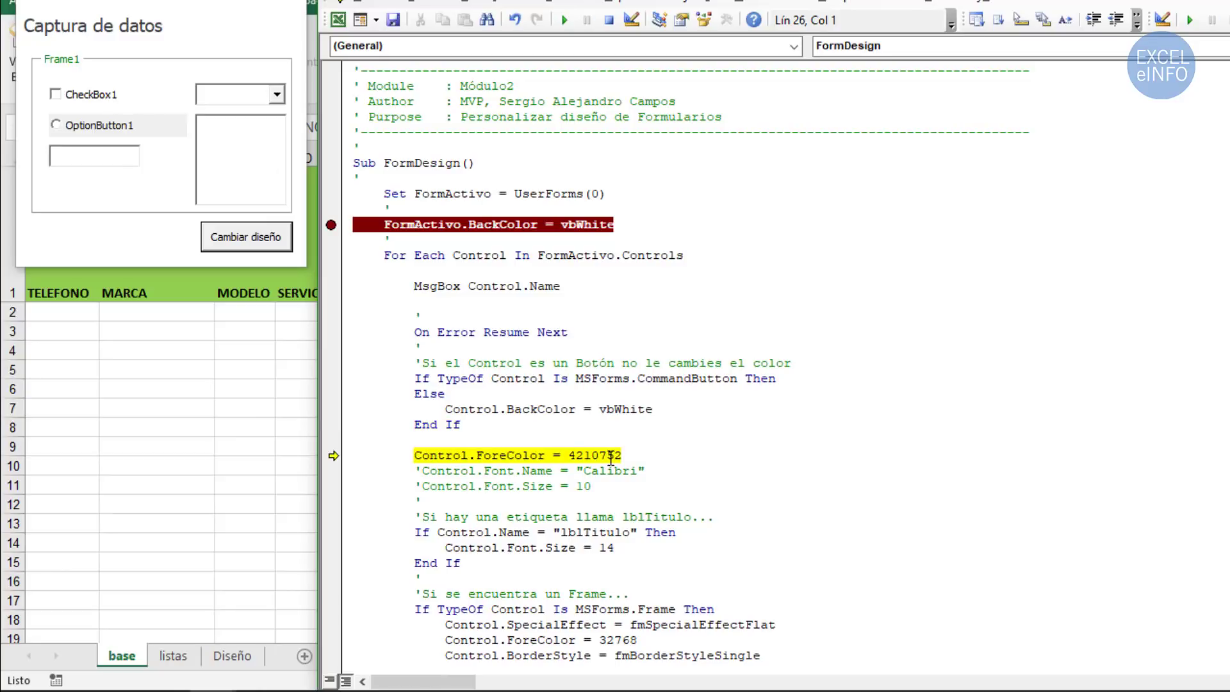
pyautogui.press('F8')
# - Step CheckBox1 past the lblTitulo and Frame checks through the Label check
pyautogui.scroll(-2, 705, 416)
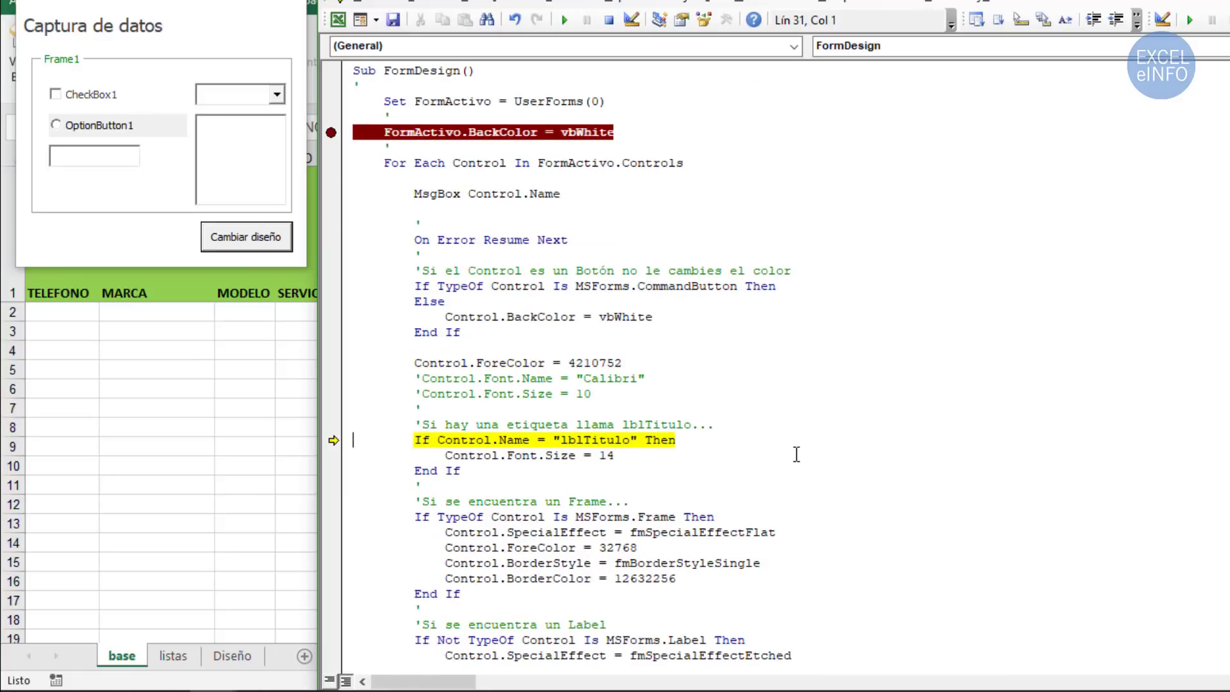
pyautogui.scroll(-2, 711, 404)
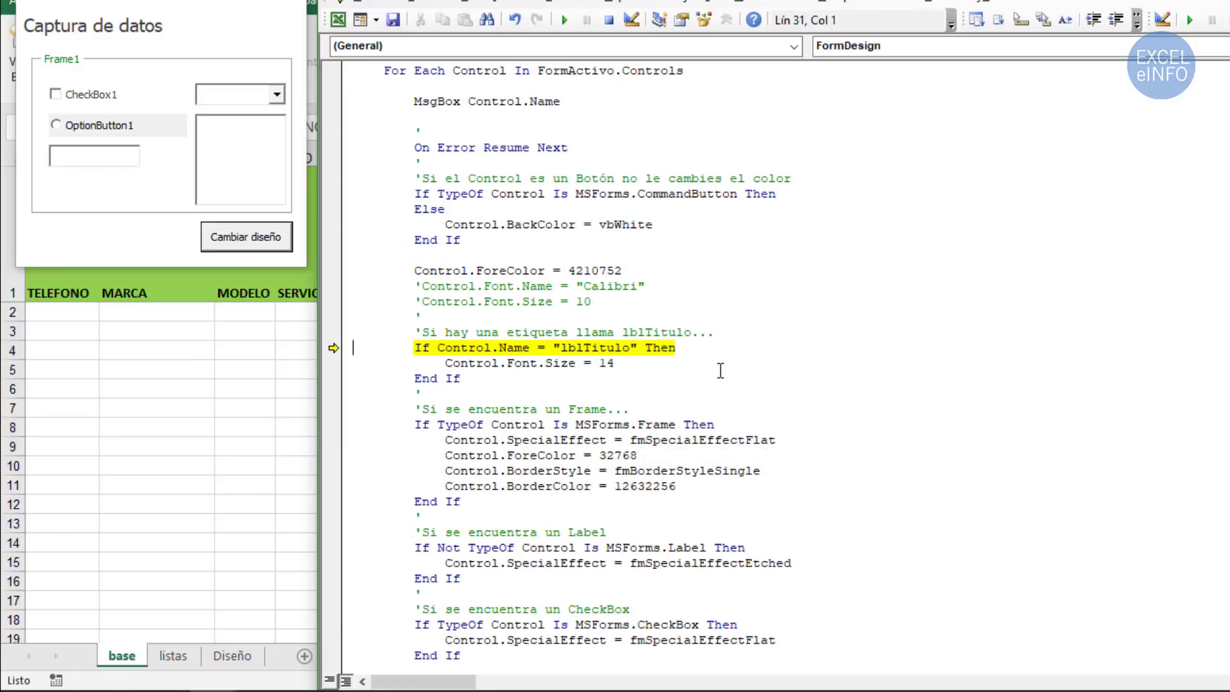
pyautogui.press('F8')
pyautogui.press('F8')
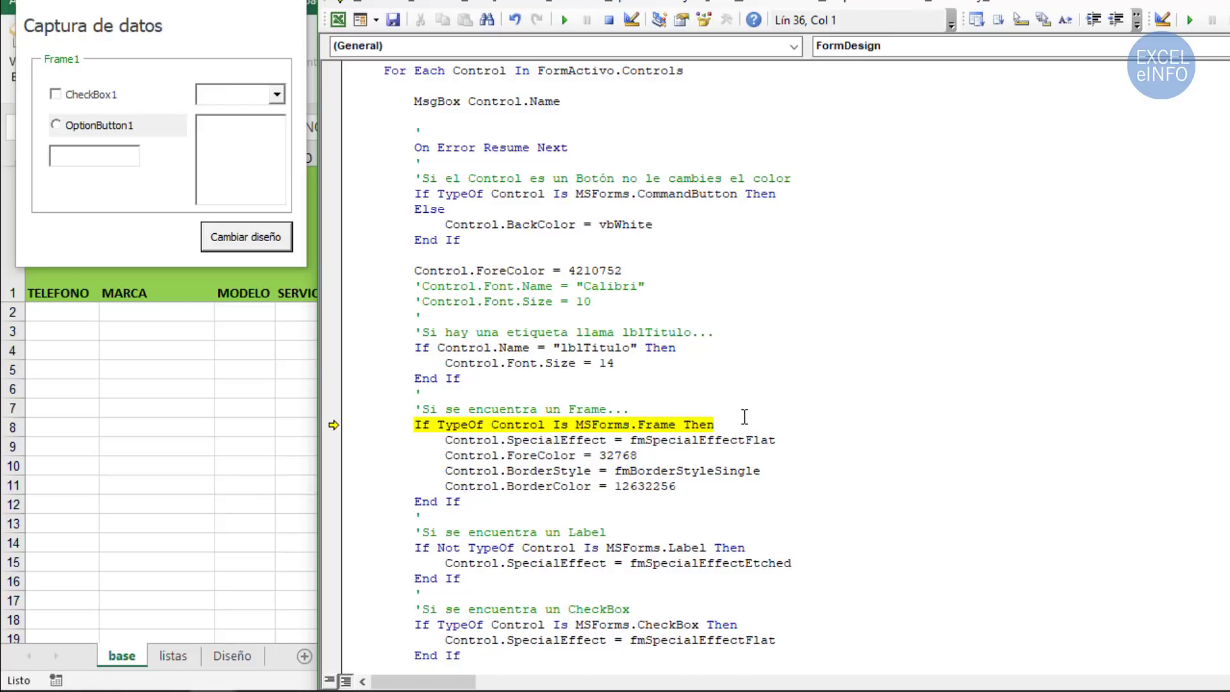
pyautogui.press('F8')
pyautogui.press('F8')
pyautogui.scroll(-2, 822, 443)
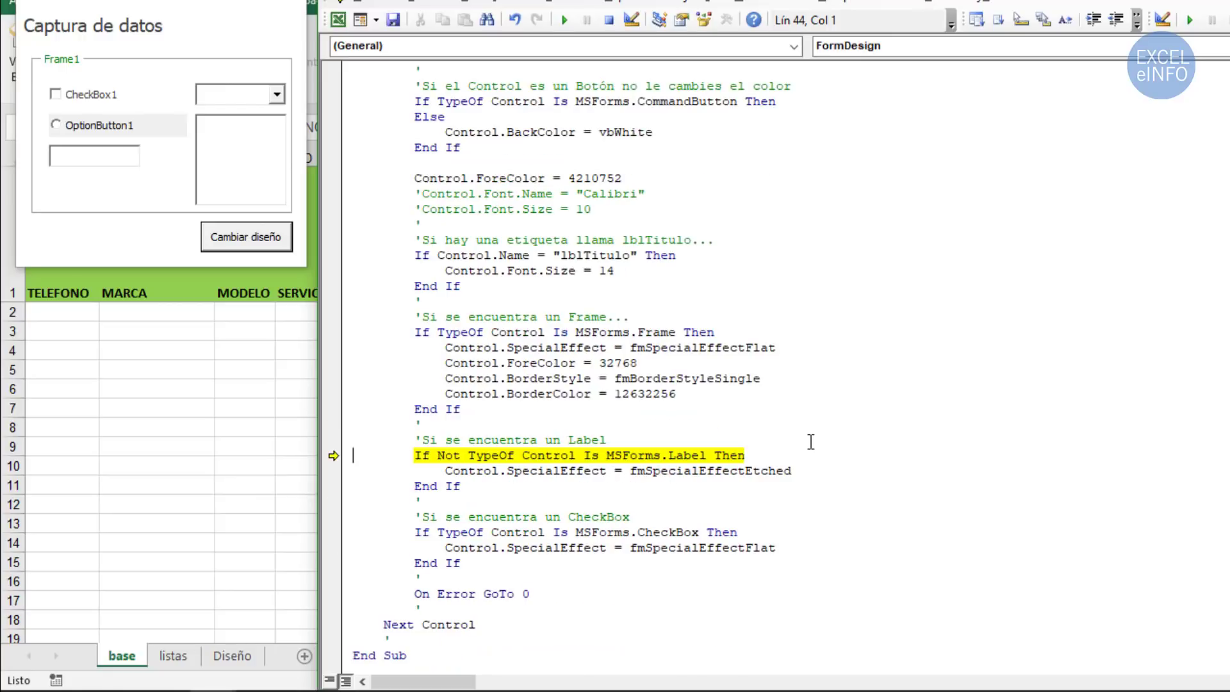
pyautogui.press('F8')
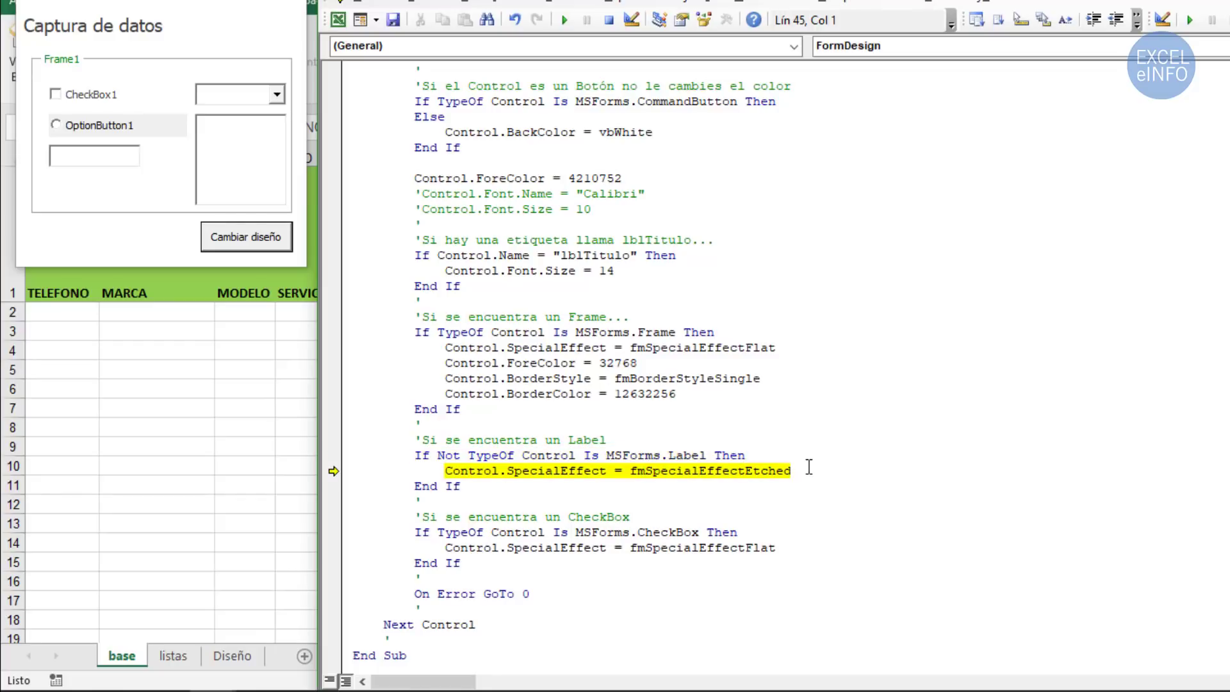
pyautogui.press('F8')
pyautogui.press('F8')
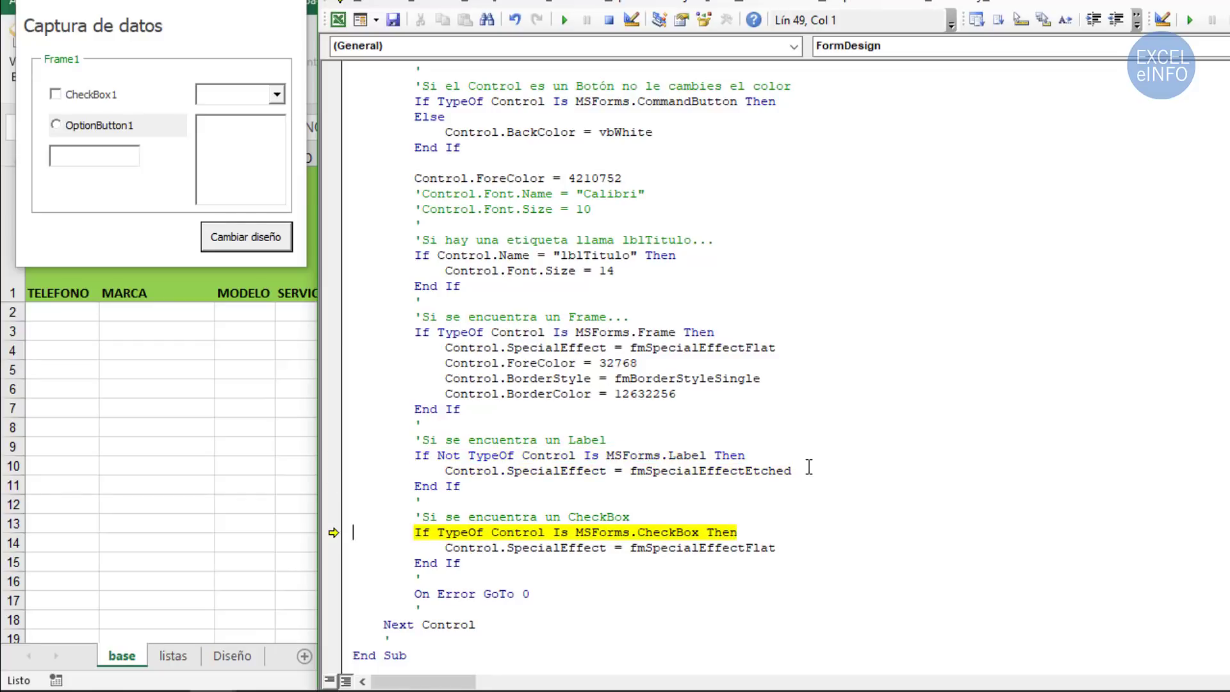
# - Point out the CheckBox condition, apply fmSpecialEffectFlat to CheckBox1, and loop to Next Control
pyautogui.doubleClick(667, 518)
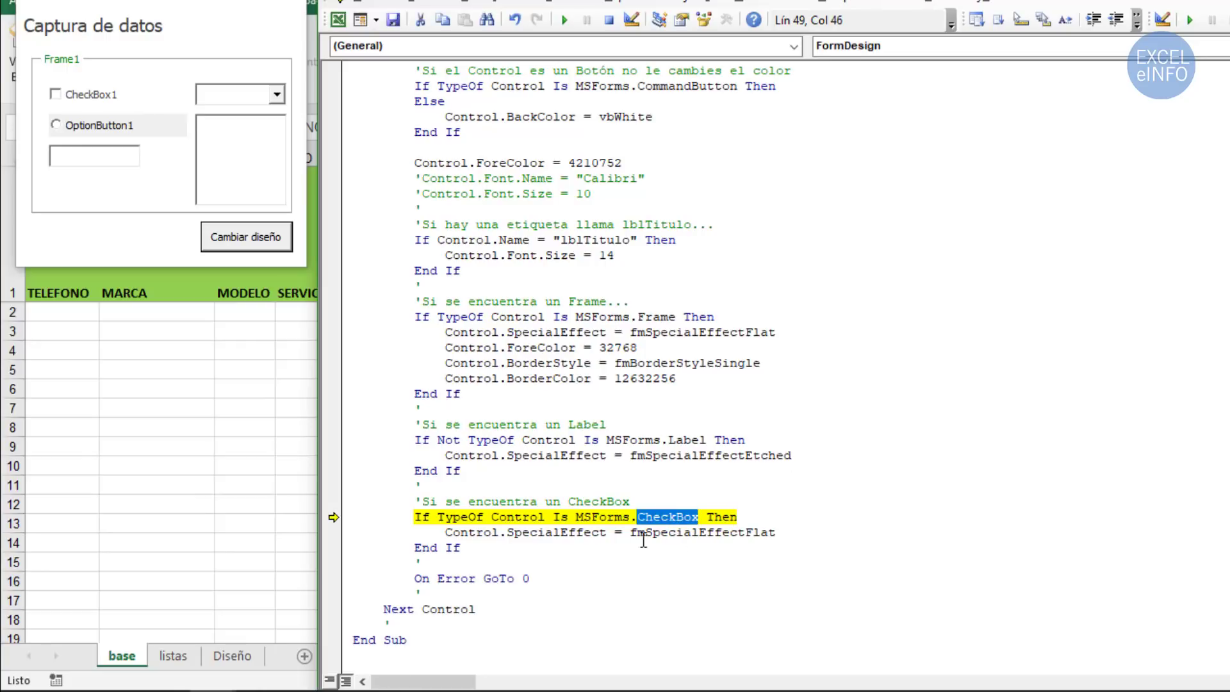
pyautogui.moveTo(631, 533); pyautogui.dragTo(690, 532)
pyautogui.click(782, 531)
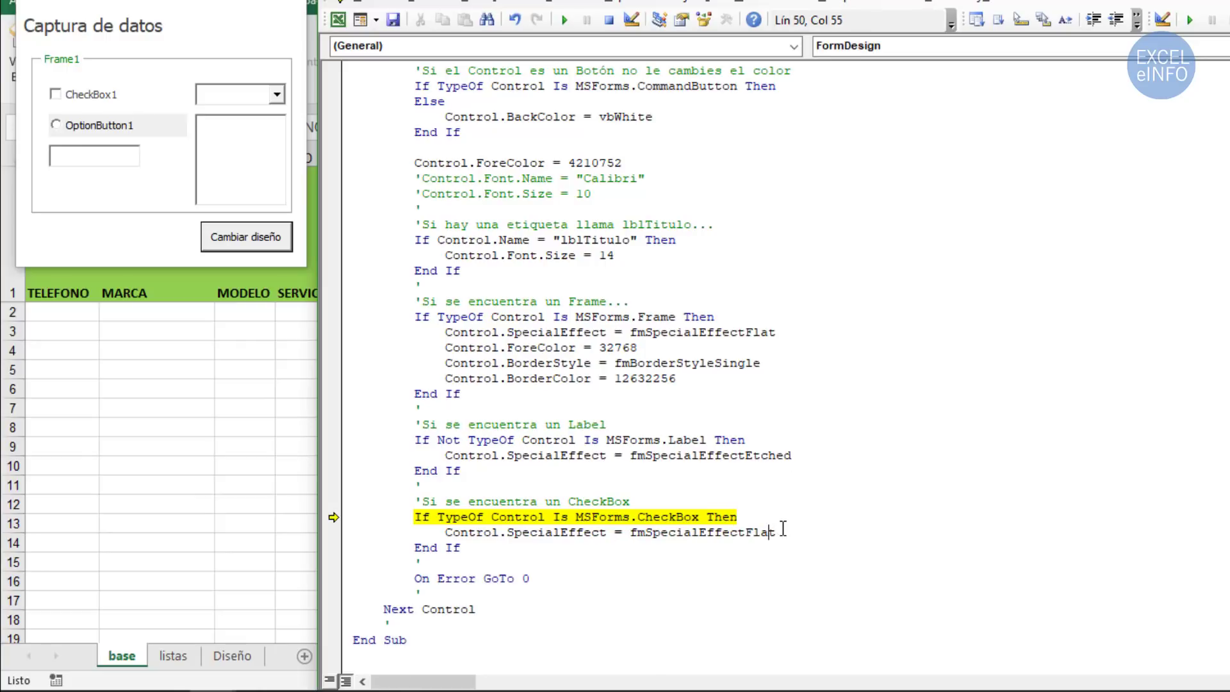
pyautogui.hotkey('shift', 'Left')
pyautogui.hotkey('shift', 'Left')
pyautogui.hotkey('shift', 'Left')
pyautogui.hotkey('shift', 'Left')
pyautogui.hotkey('shift', 'Left')
pyautogui.hotkey('shift', 'Left')
pyautogui.hotkey('shift', 'Left')
pyautogui.hotkey('shift', 'Left')
pyautogui.hotkey('shift', 'Left')
pyautogui.hotkey('shift', 'Right')
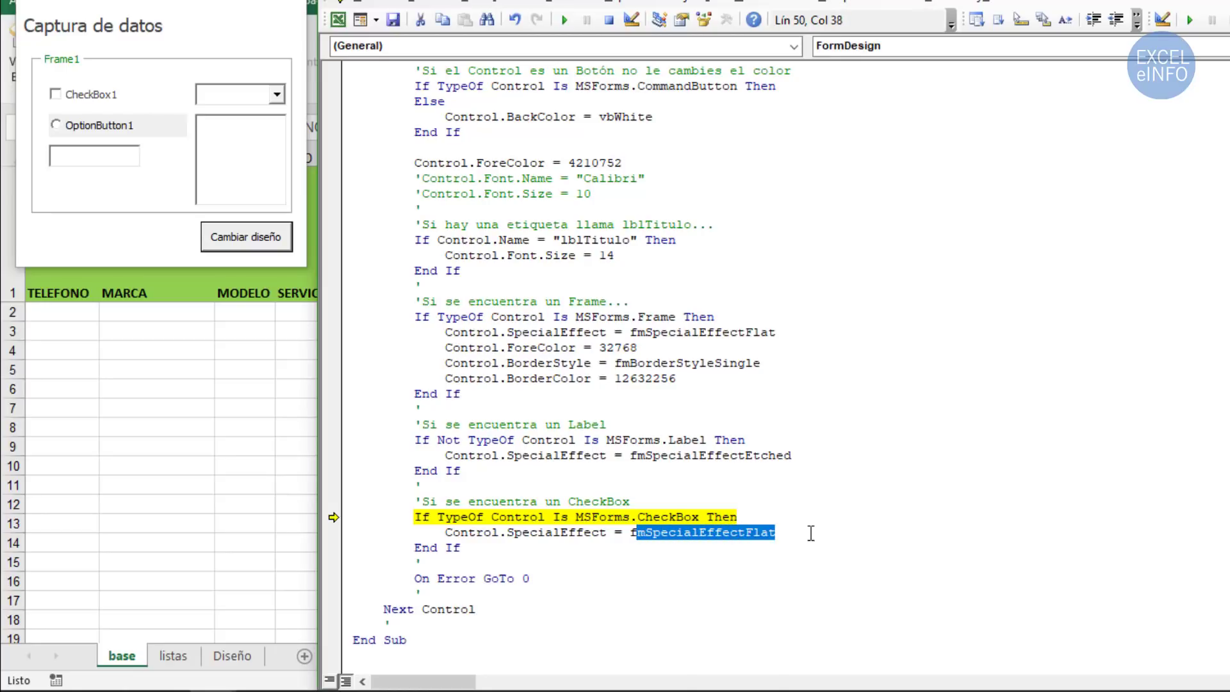
pyautogui.click(811, 533)
pyautogui.press('F8')
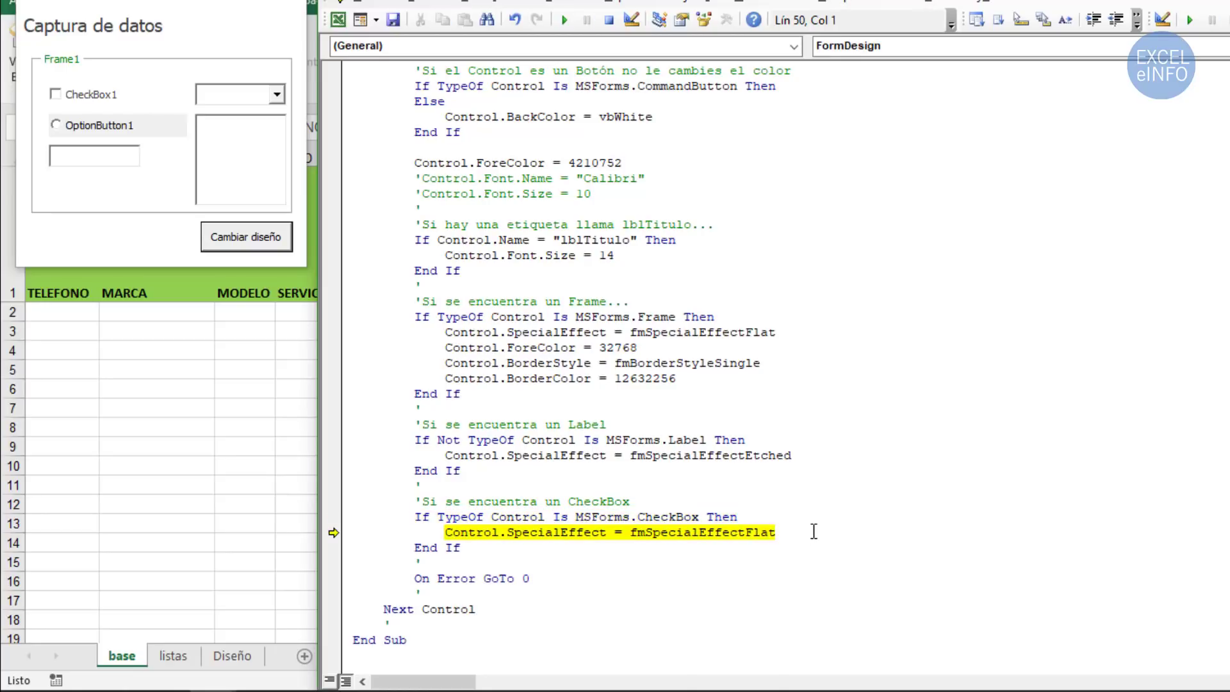
pyautogui.press('F8')
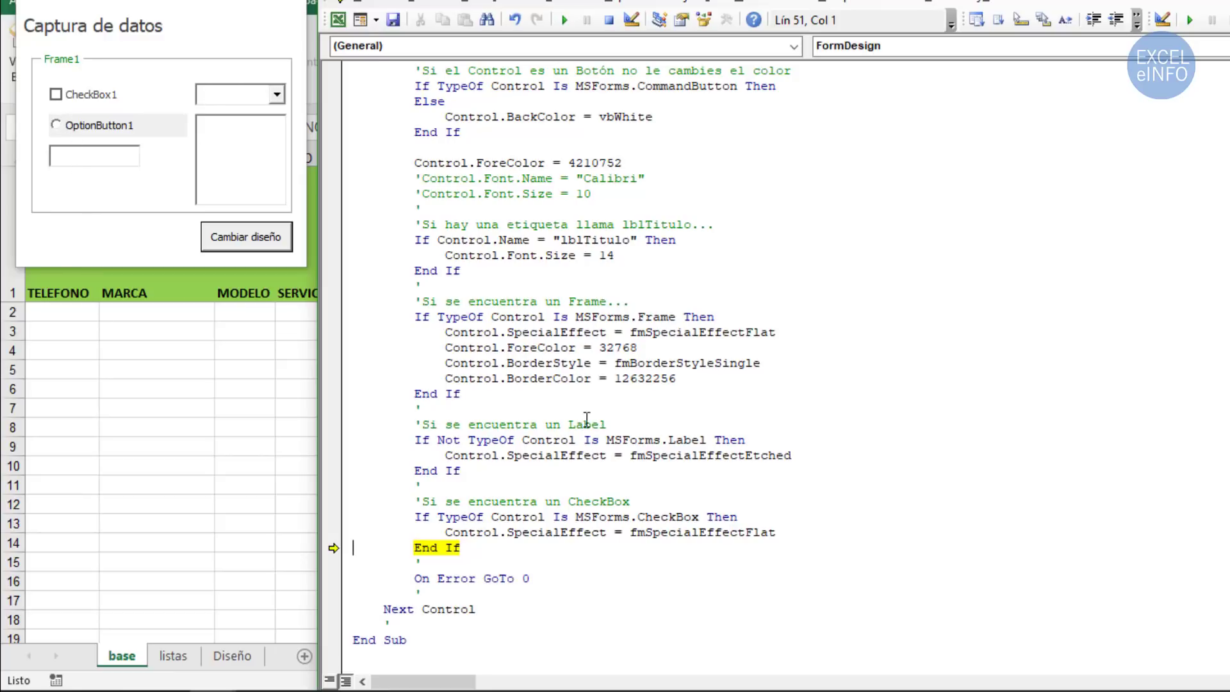
pyautogui.press('F8')
pyautogui.press('F8')
pyautogui.press('F8')
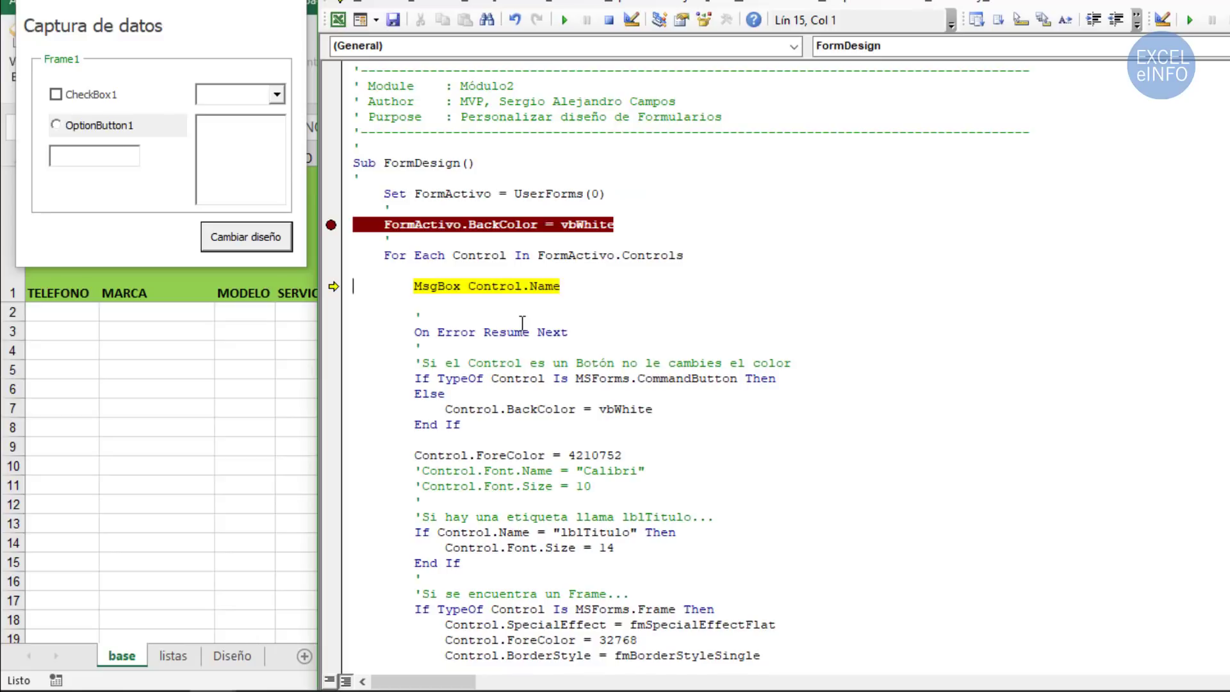
# - Dismiss the OptionButton1 message and give it a white background and 4210752 font colour
pyautogui.press('F8')
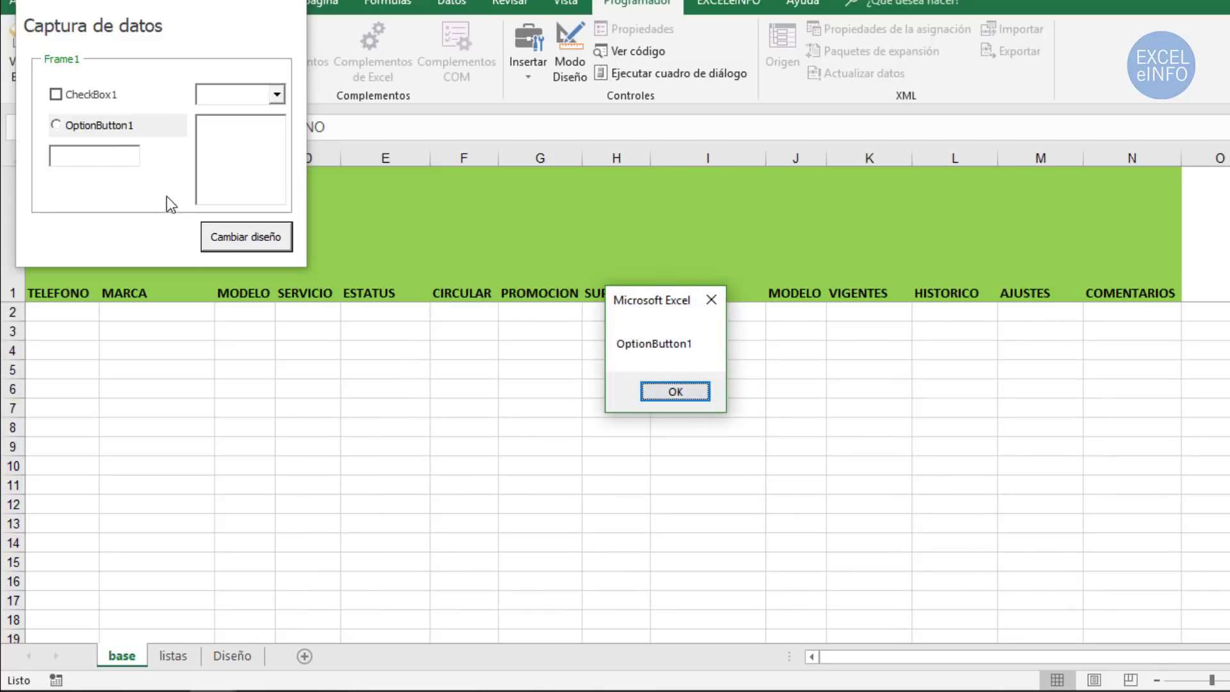
pyautogui.click(667, 388)
pyautogui.press('F8')
pyautogui.press('F8')
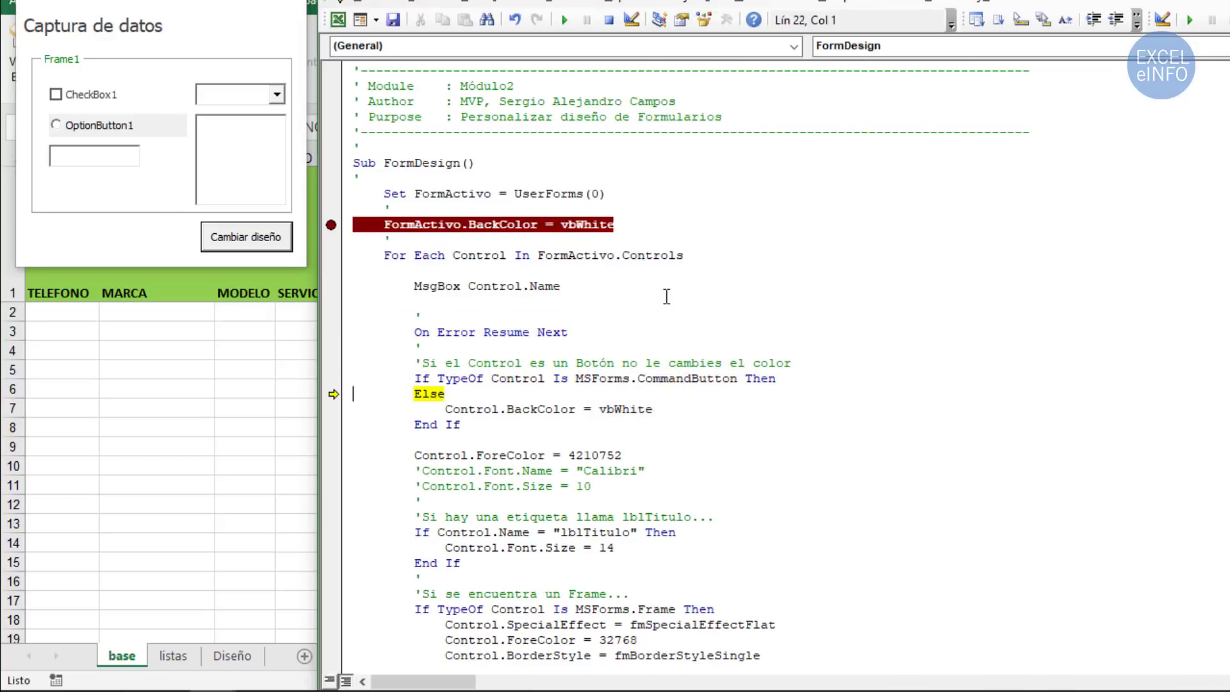
pyautogui.press('F8')
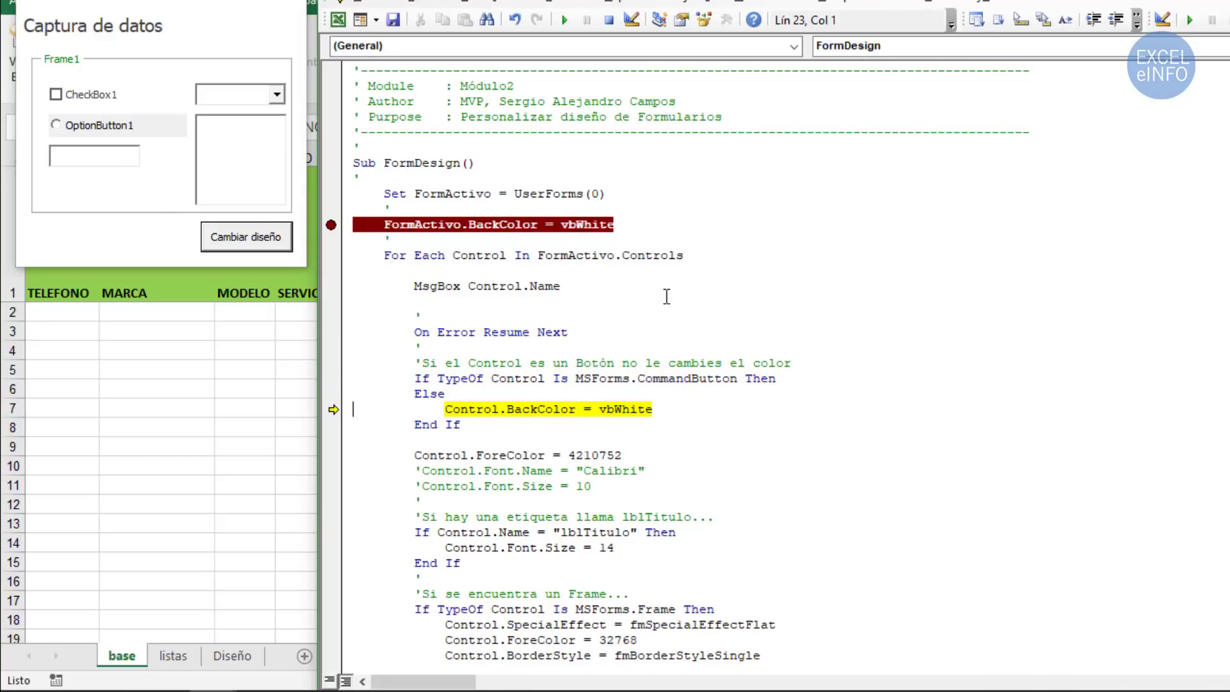
pyautogui.press('F8')
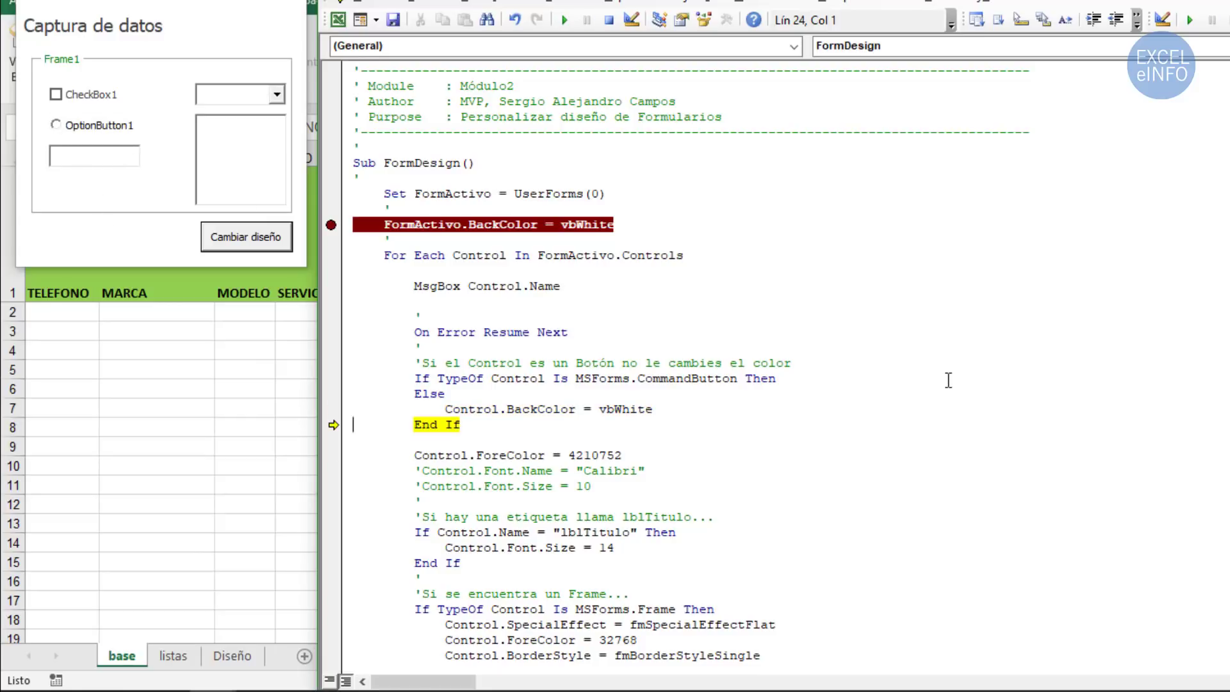
pyautogui.press('F8')
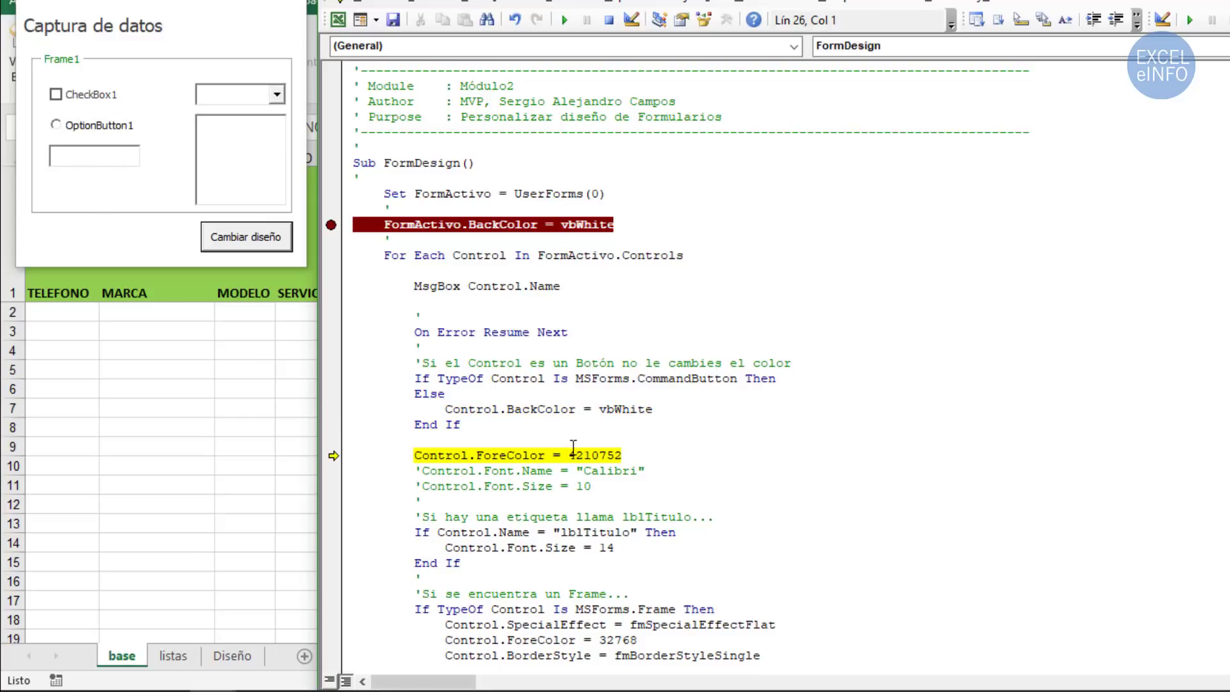
pyautogui.press('F8')
# - Step OptionButton1 through the Frame, Label and CheckBox checks, applying the flat effect
pyautogui.scroll(-3, 763, 465)
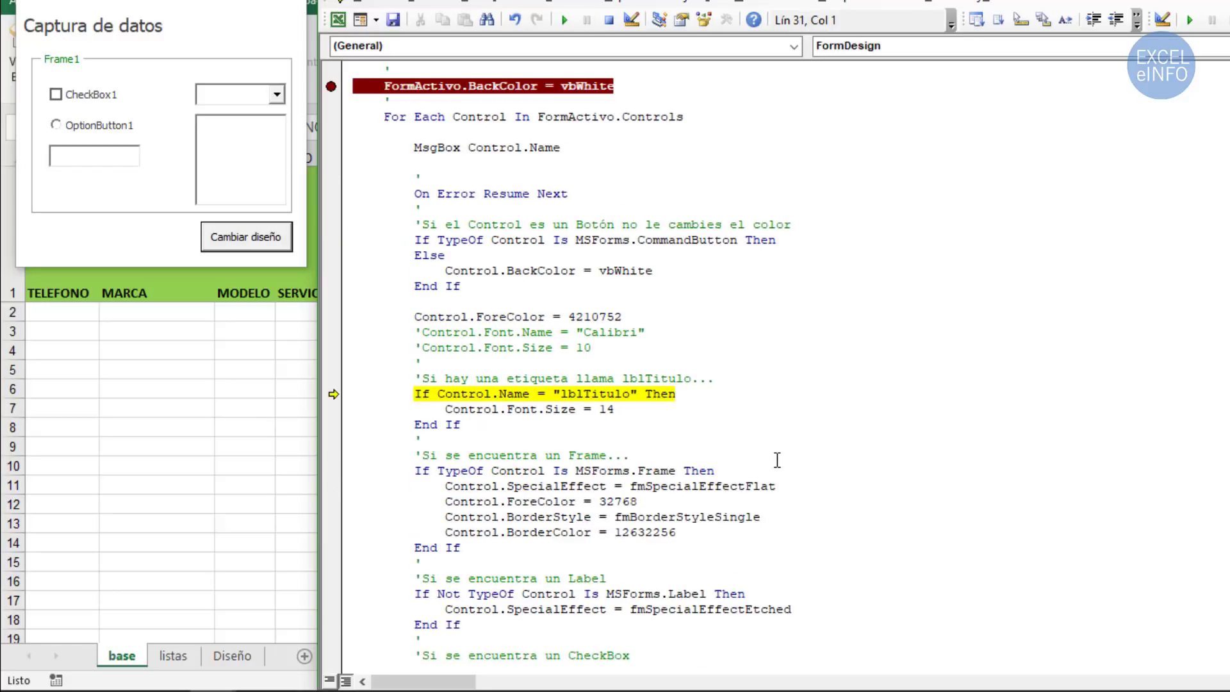
pyautogui.press('F8')
pyautogui.press('F8')
pyautogui.press('F8')
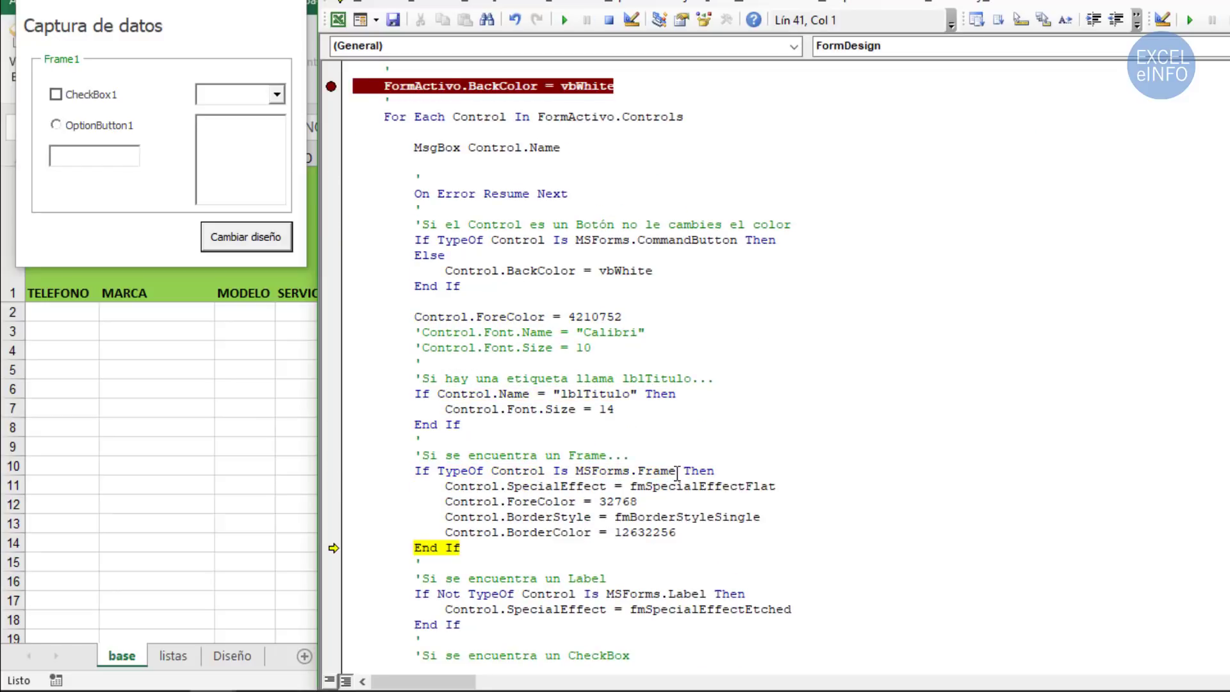
pyautogui.scroll(-2, 692, 474)
pyautogui.press('F8')
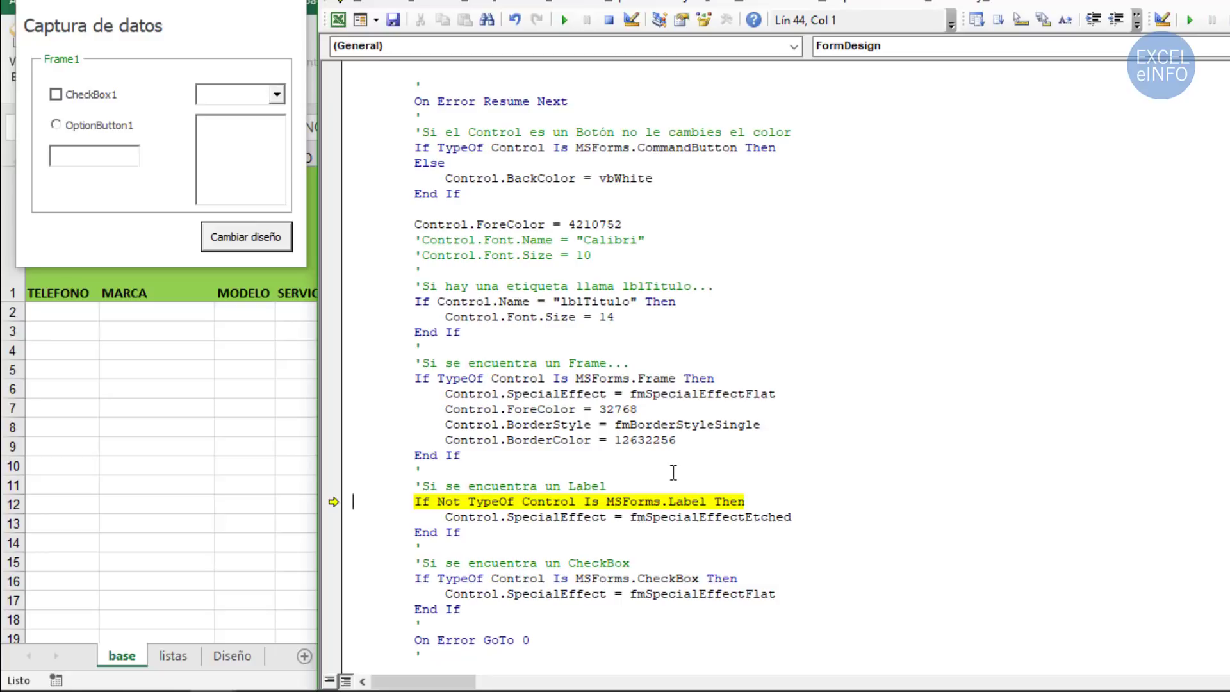
pyautogui.press('F8')
pyautogui.press('F8')
pyautogui.press('F8')
pyautogui.scroll(-1, 665, 476)
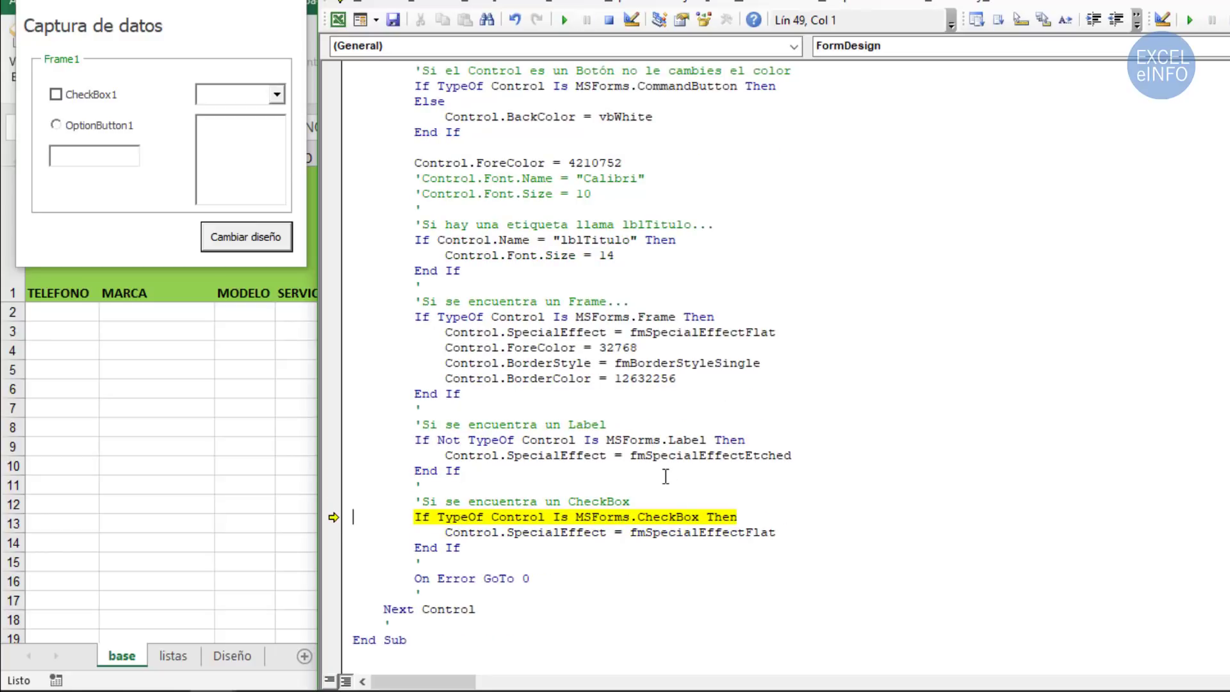
pyautogui.press('F8')
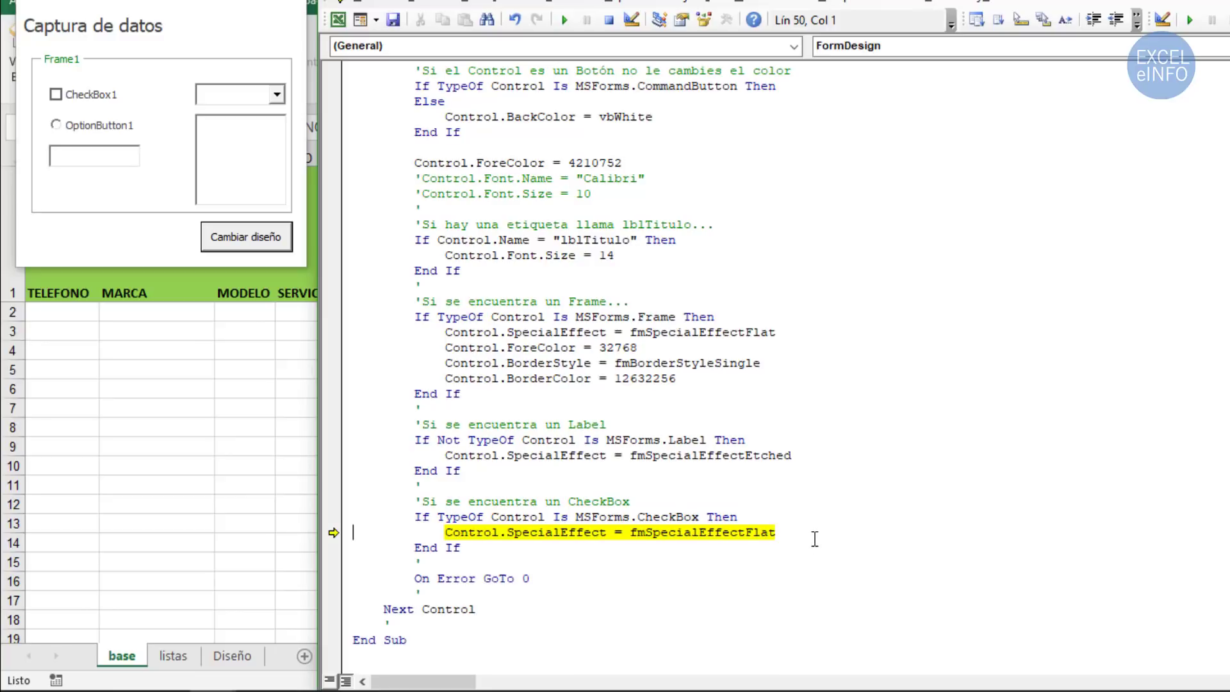
pyautogui.press('F8')
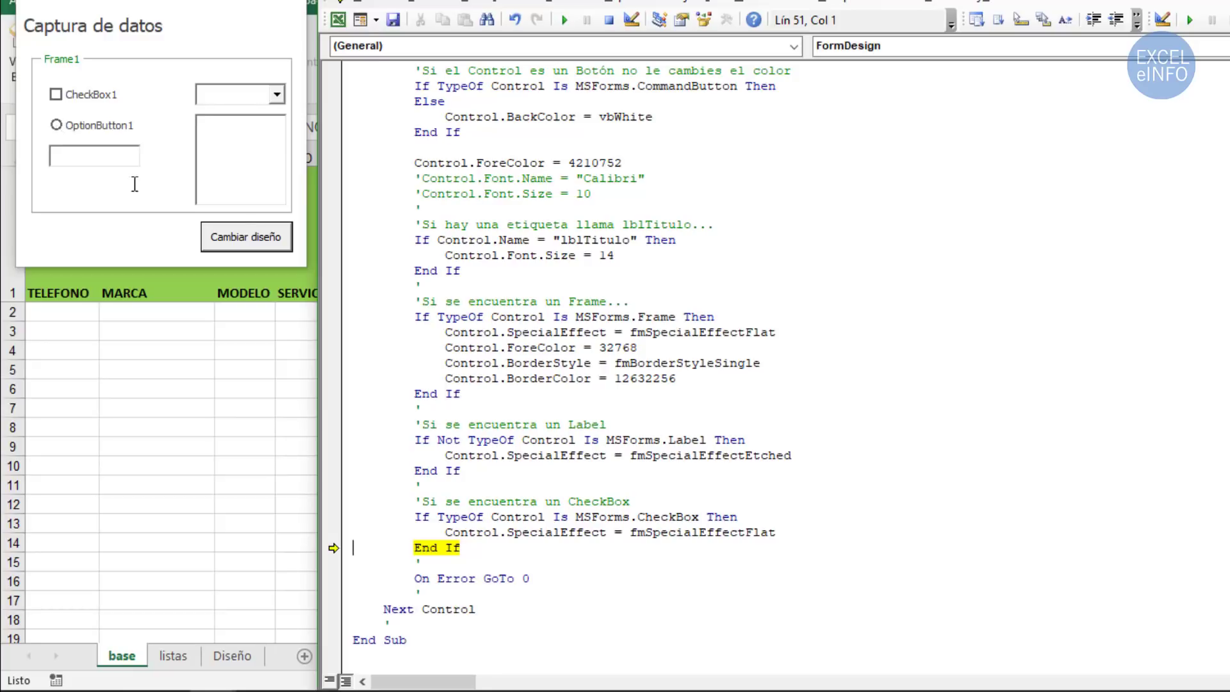
pyautogui.press('F8')
pyautogui.press('F8')
# - Dismiss the TextBox1 name message and give TextBox1 a white background
pyautogui.press('F8')
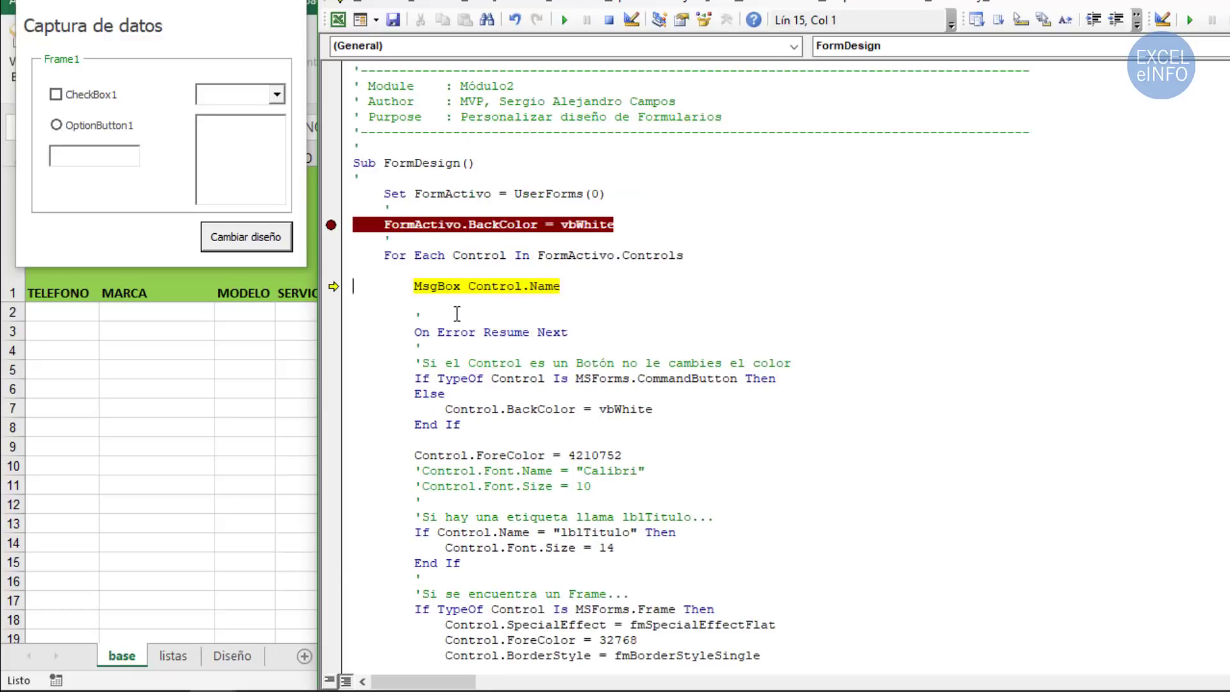
pyautogui.press('F8')
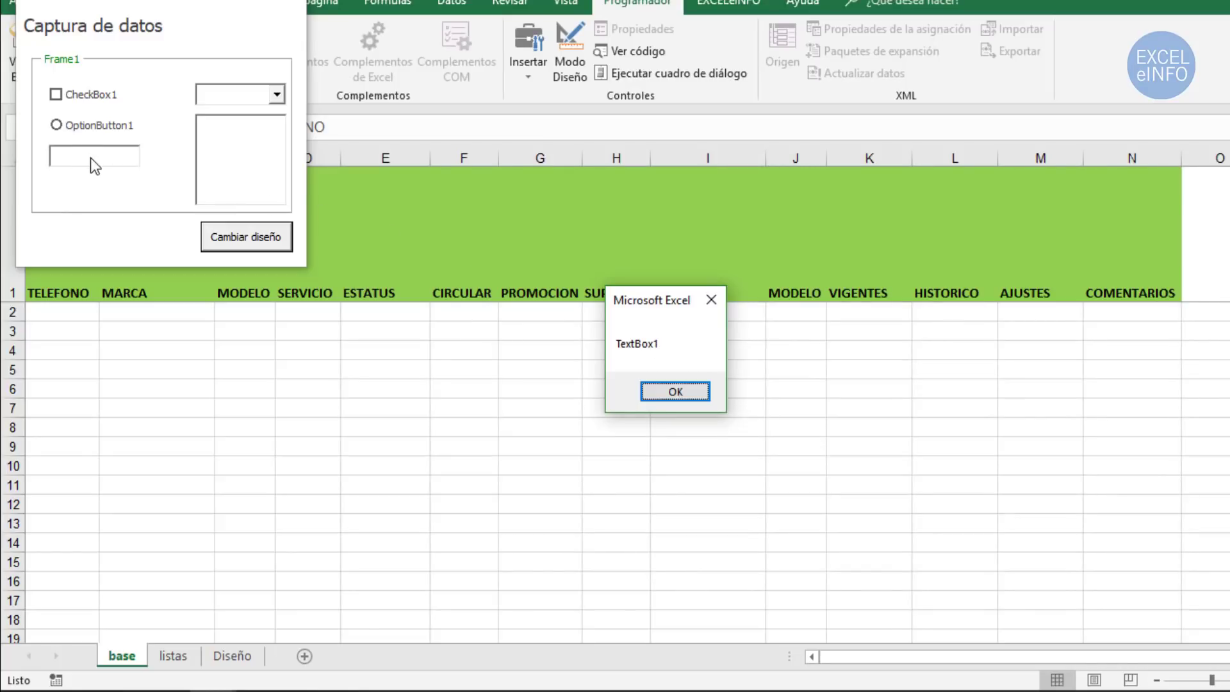
pyautogui.click(684, 393)
pyautogui.press('F8')
pyautogui.press('F8')
pyautogui.press('F8')
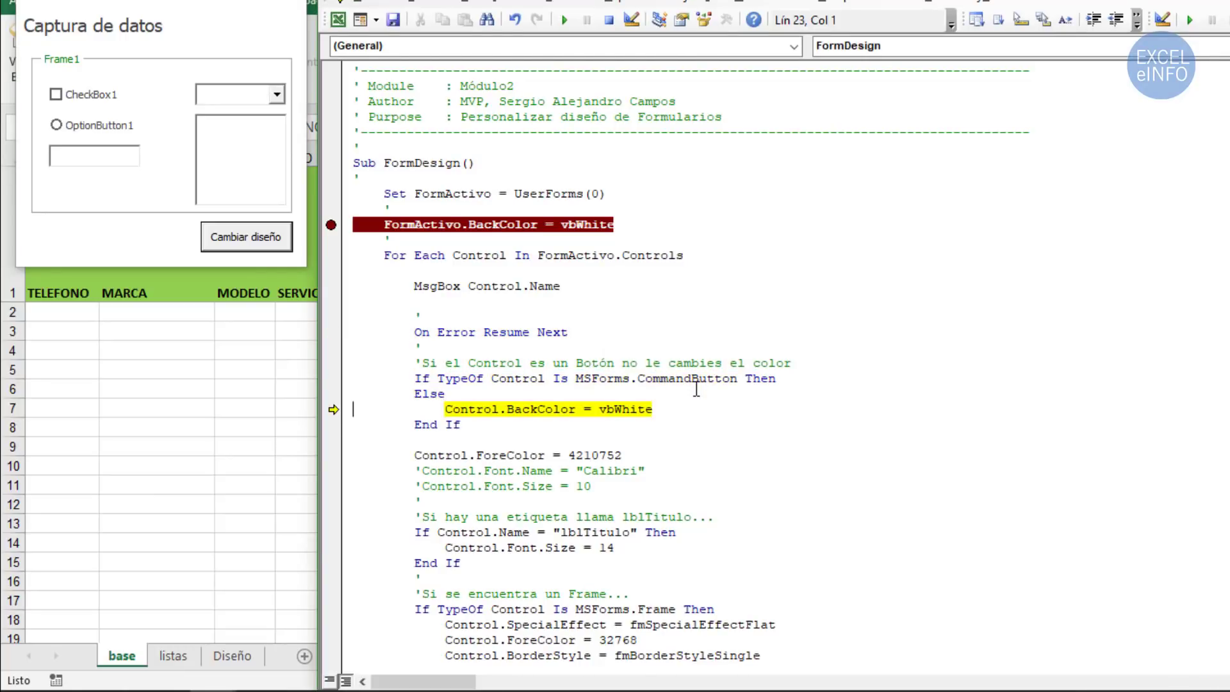
pyautogui.press('F8')
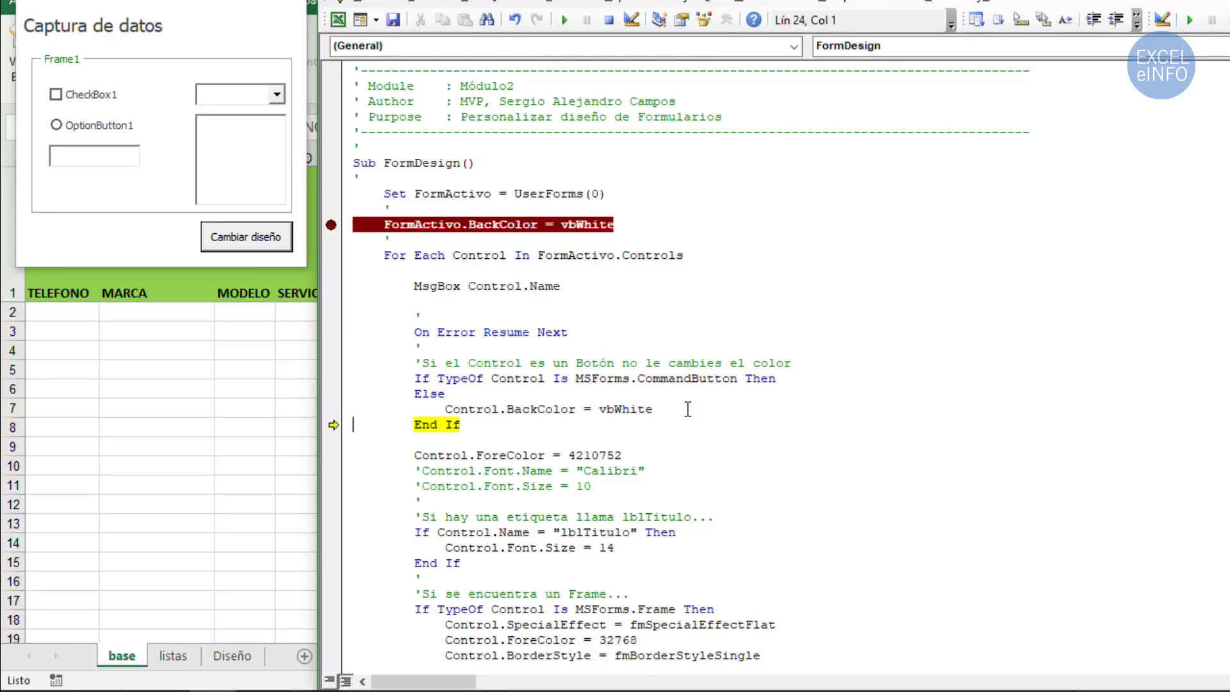
pyautogui.scroll(-2, 692, 403)
pyautogui.press('F8')
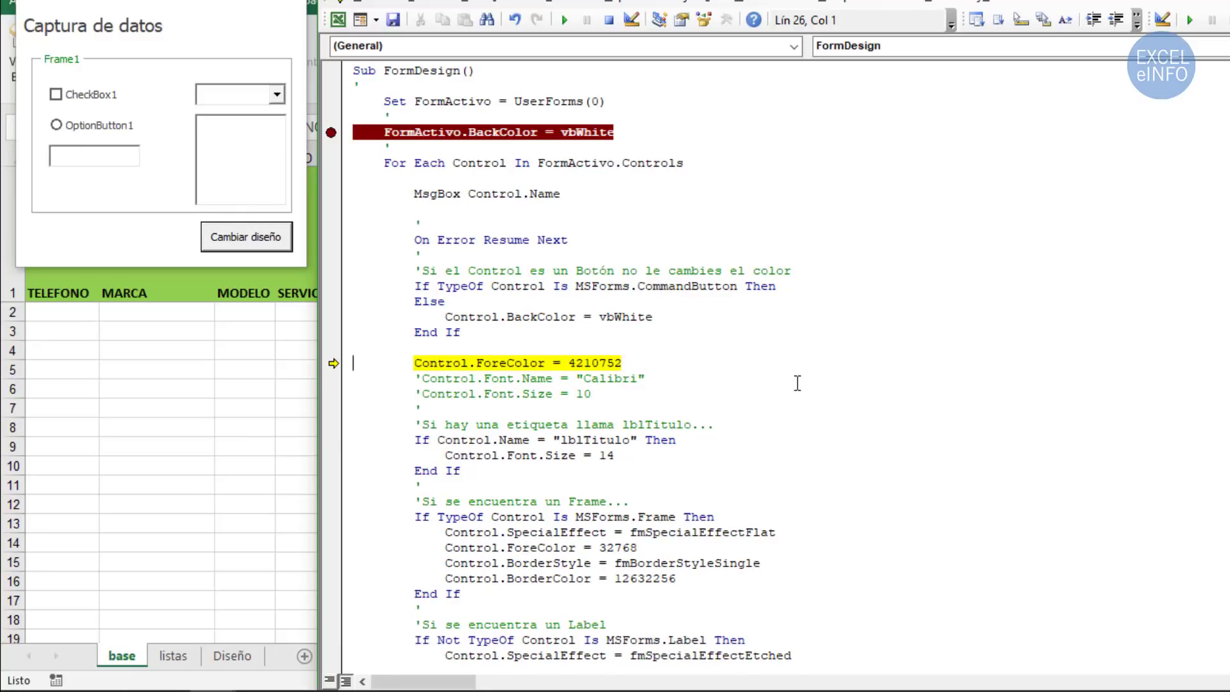
# - Step TextBox1 through the Frame, Label and CheckBox checks, applying fmSpecialEffectEtched
pyautogui.press('F8')
pyautogui.press('F8')
pyautogui.press('F8')
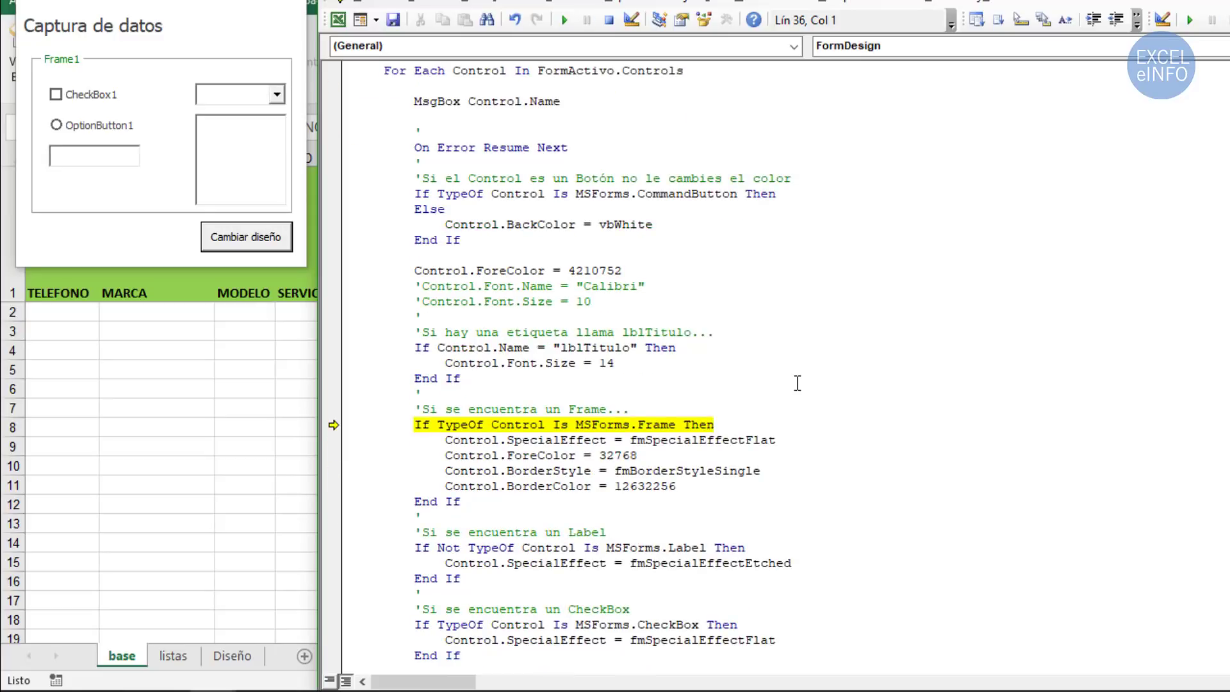
pyautogui.press('F8')
pyautogui.press('F8')
pyautogui.press('F8')
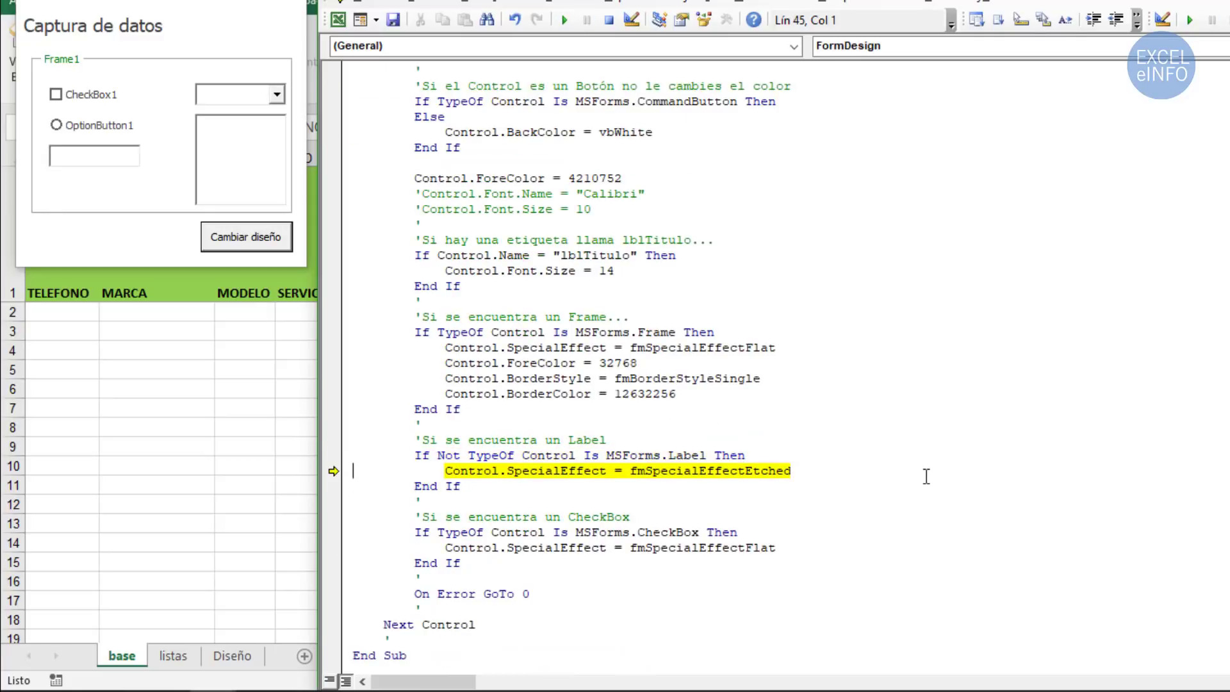
pyautogui.press('F8')
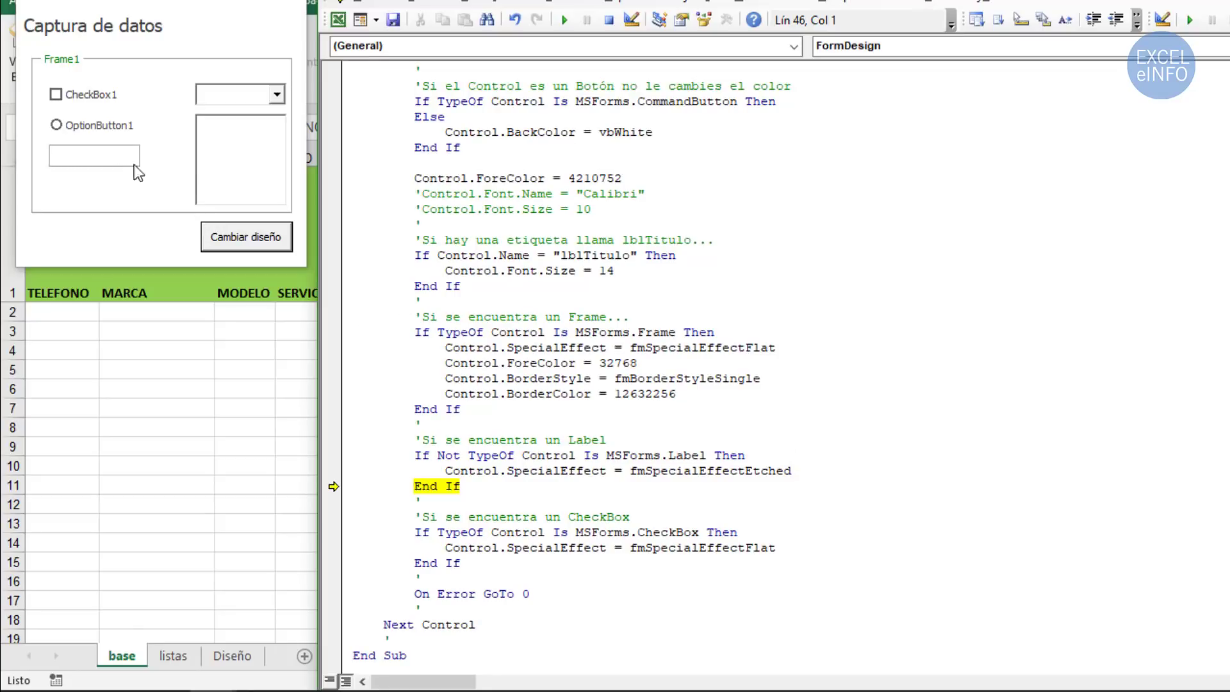
pyautogui.press('F8')
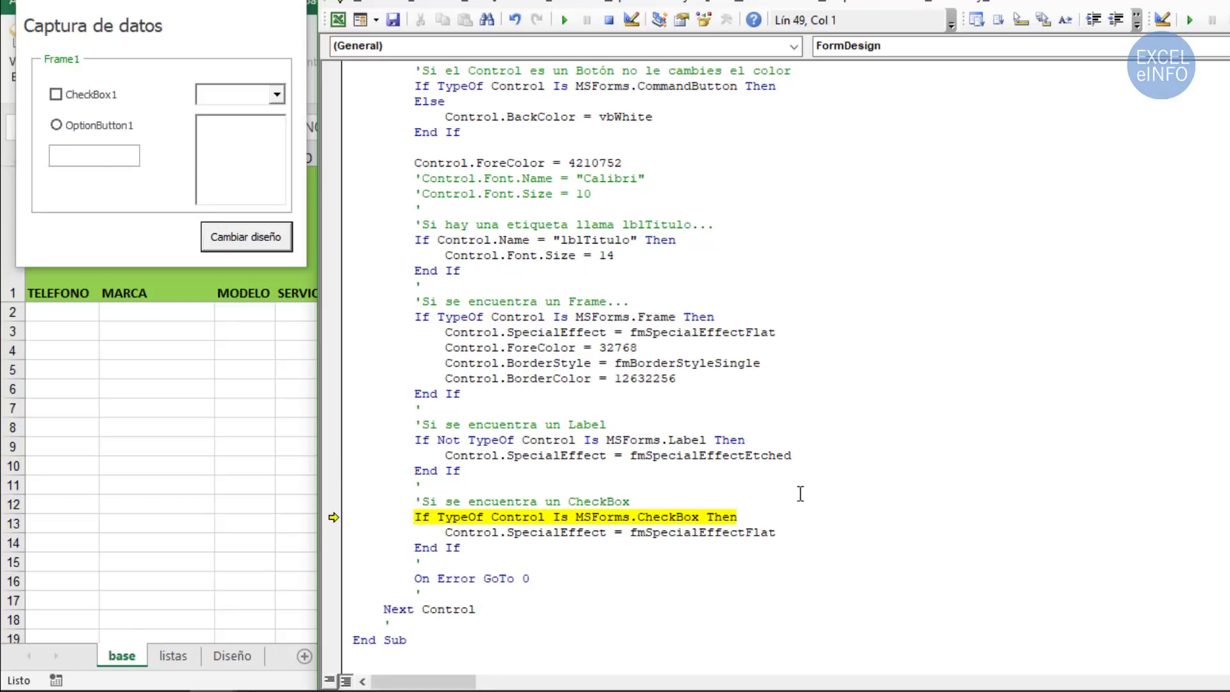
pyautogui.press('F8')
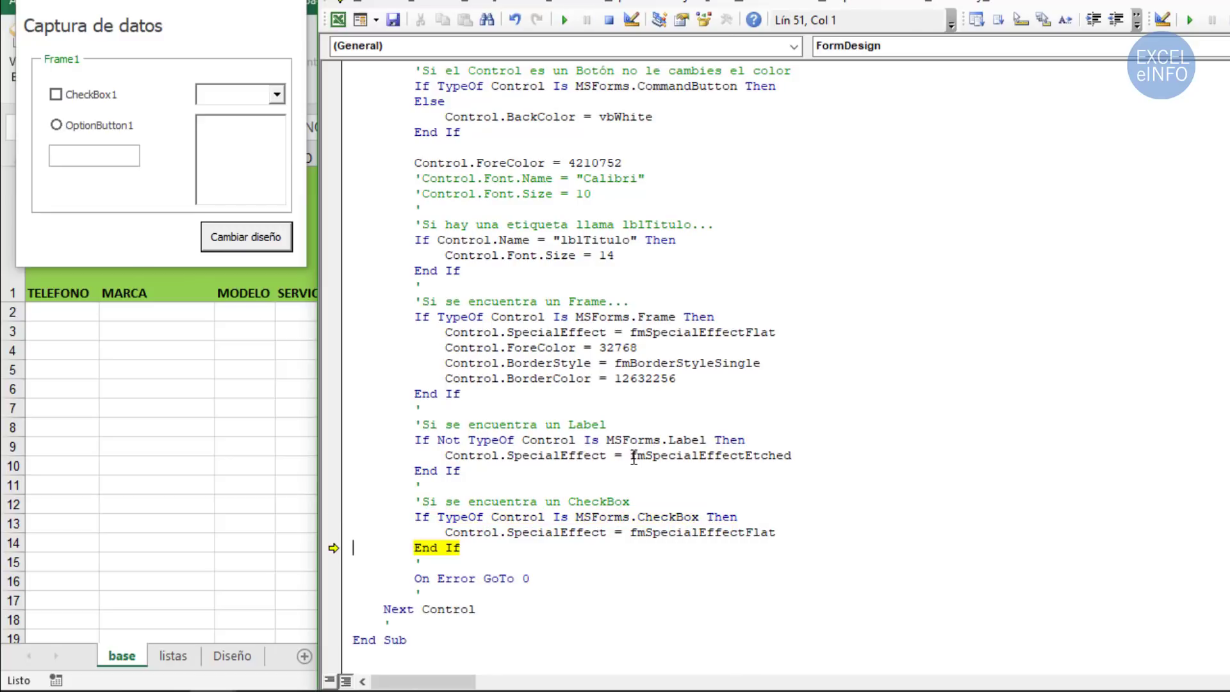
pyautogui.moveTo(633, 457); pyautogui.dragTo(806, 457)
pyautogui.click(801, 456)
pyautogui.press('F8')
pyautogui.press('F8')
pyautogui.press('F8')
pyautogui.press('F8')
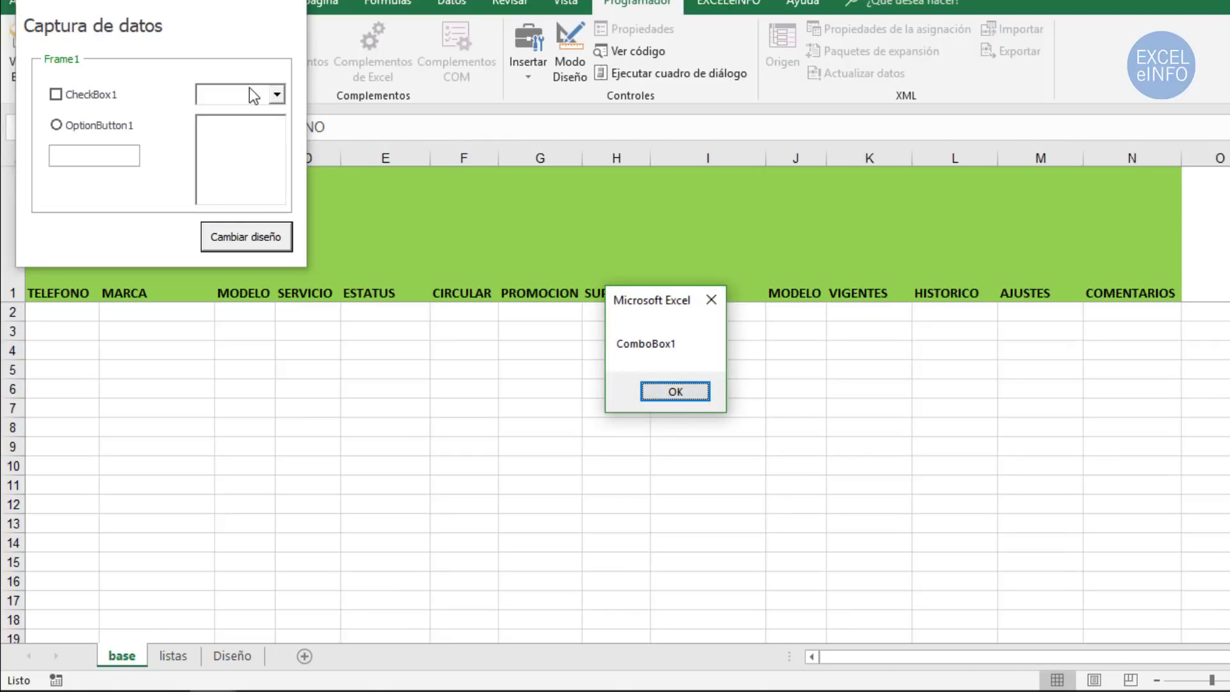
# - Dismiss the ComboBox1 message and step through the button and lblTitulo checks to the Frame check
pyautogui.click(673, 385)
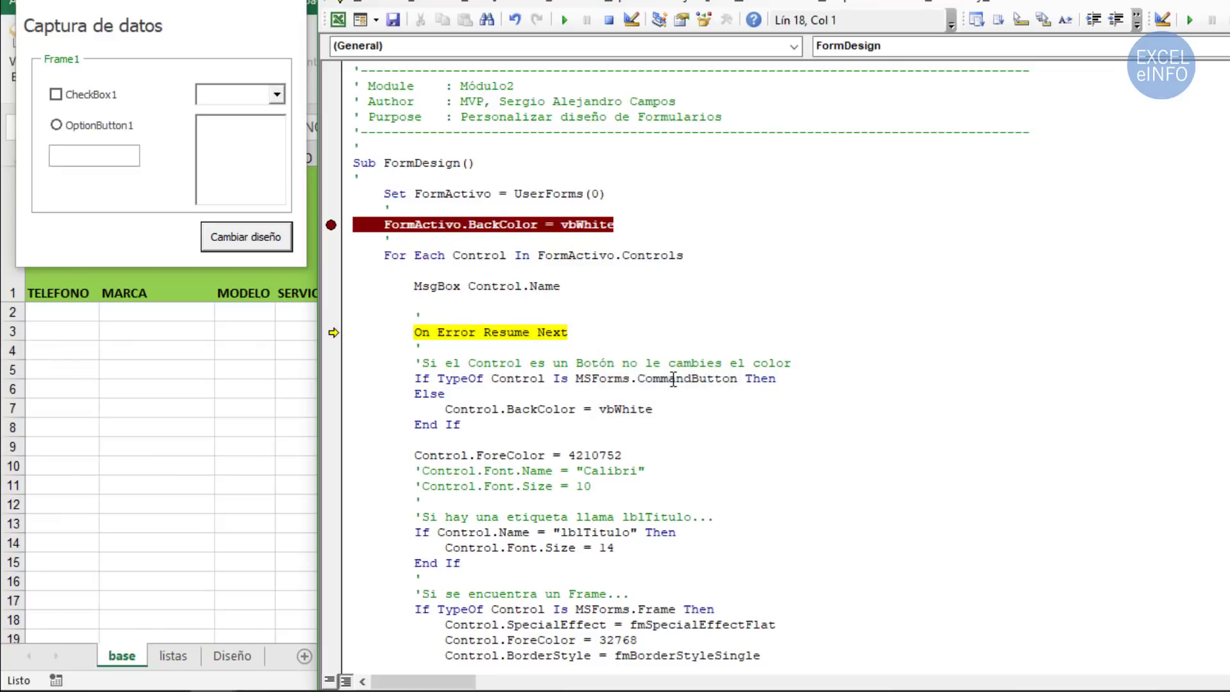
pyautogui.press('F8')
pyautogui.press('F8')
pyautogui.press('F8')
pyautogui.press('F8')
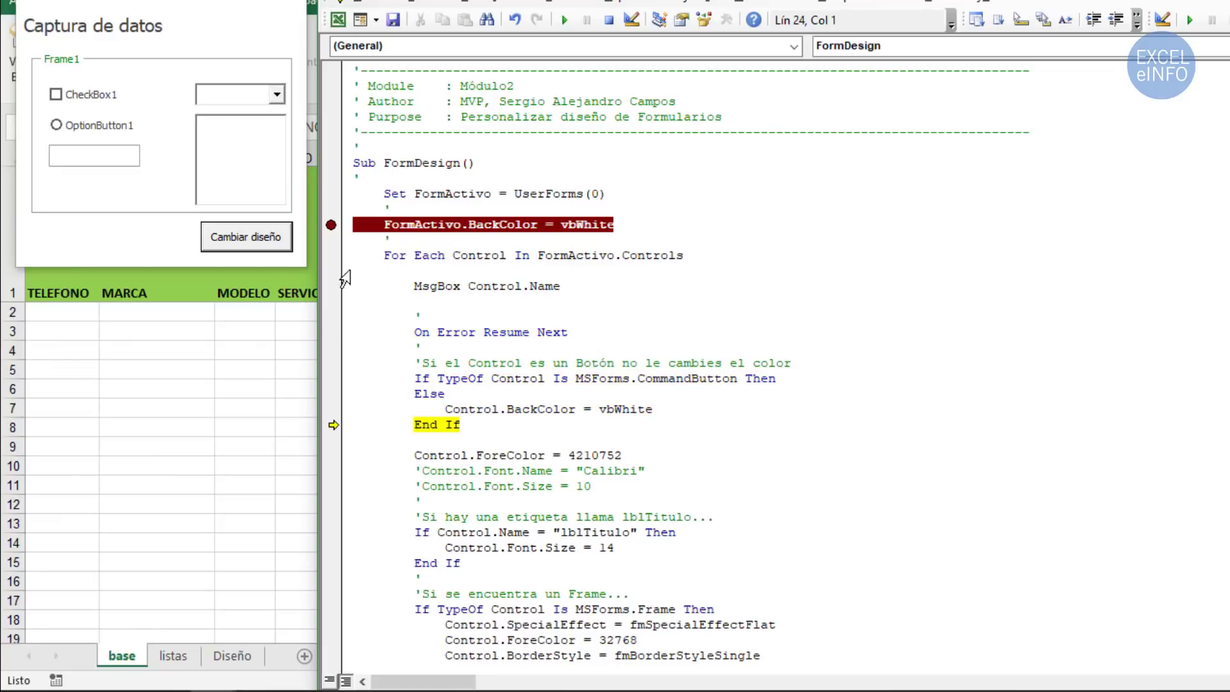
pyautogui.scroll(-2, 467, 309)
pyautogui.press('F8')
pyautogui.press('F8')
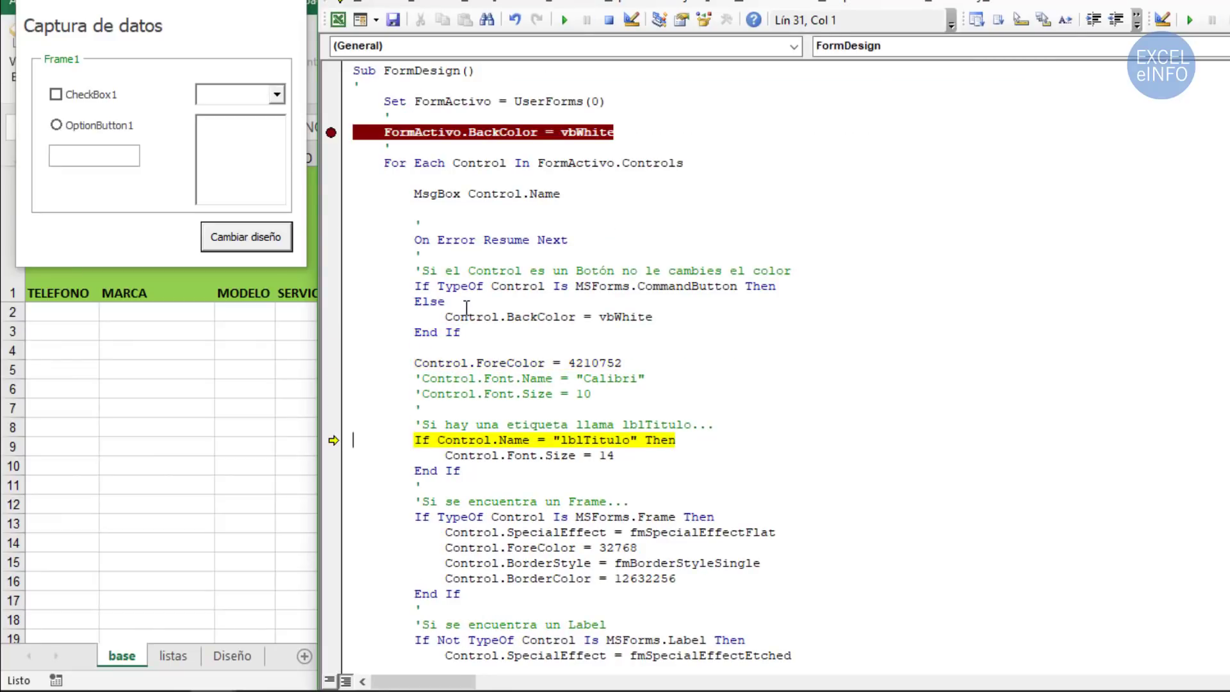
pyautogui.press('F8')
pyautogui.press('F8')
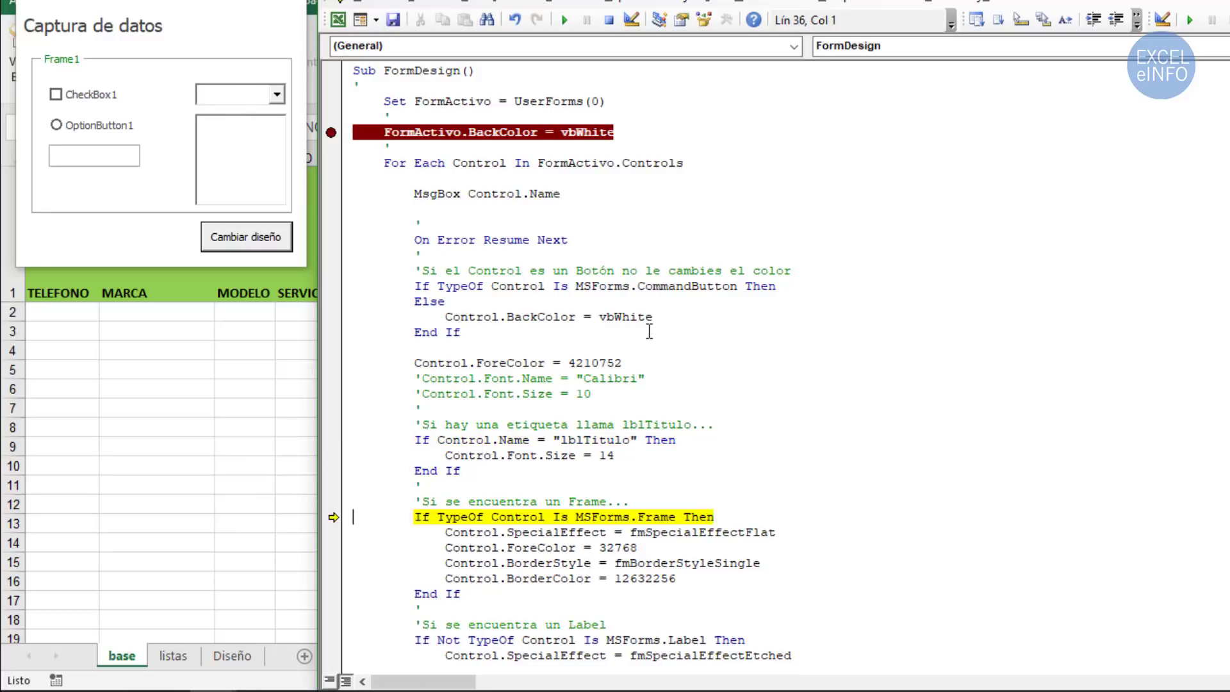
pyautogui.press('F8')
pyautogui.scroll(-2, 667, 348)
pyautogui.doubleClick(661, 426)
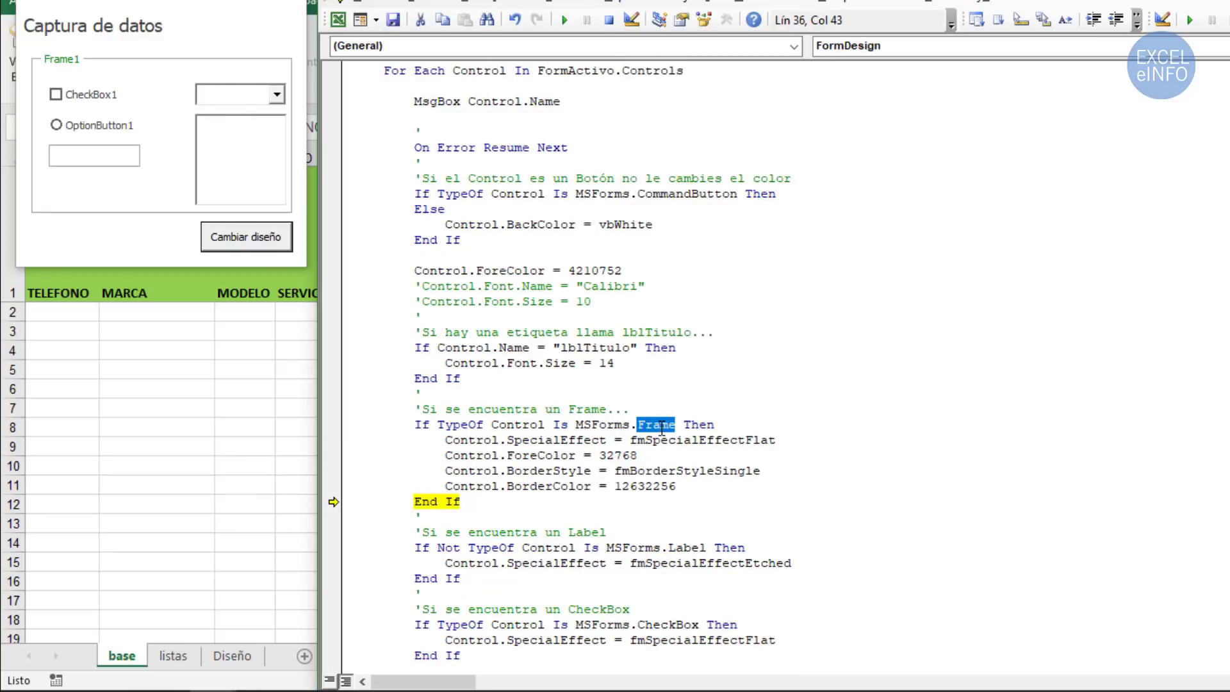
pyautogui.click(661, 426)
# - Step ComboBox1 through the etched Label line and CheckBox check, then dismiss the ListBox1 and CommandButton1 messages
pyautogui.press('F8')
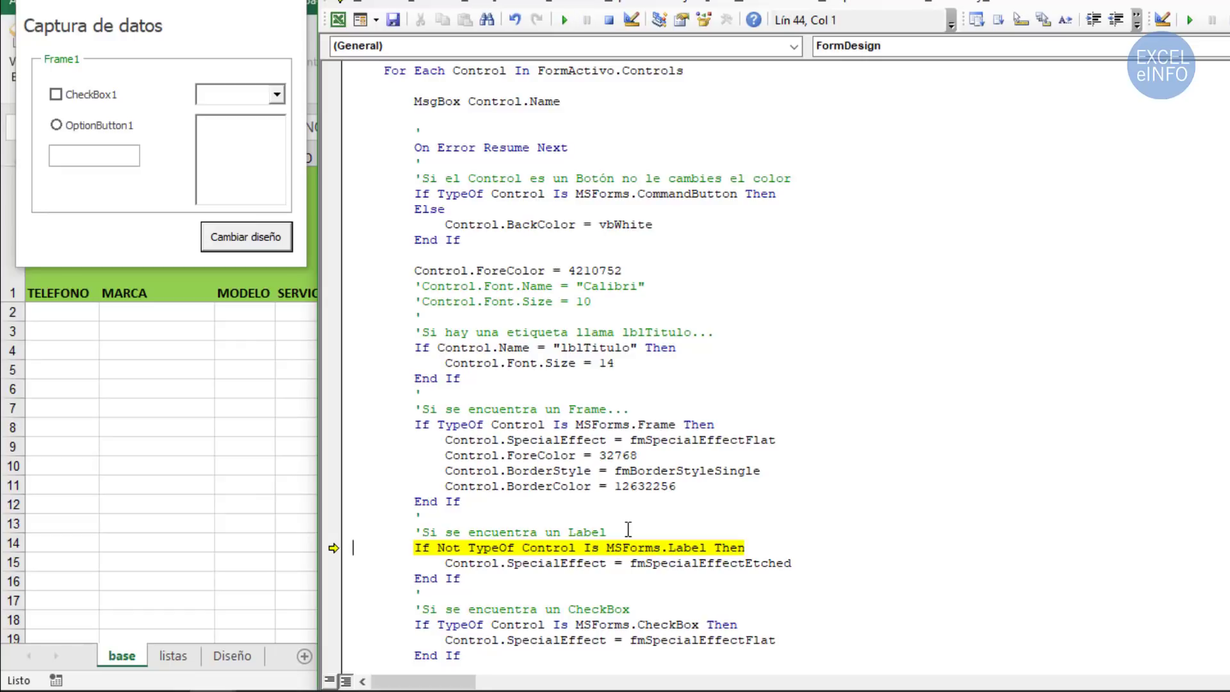
pyautogui.scroll(-2, 629, 529)
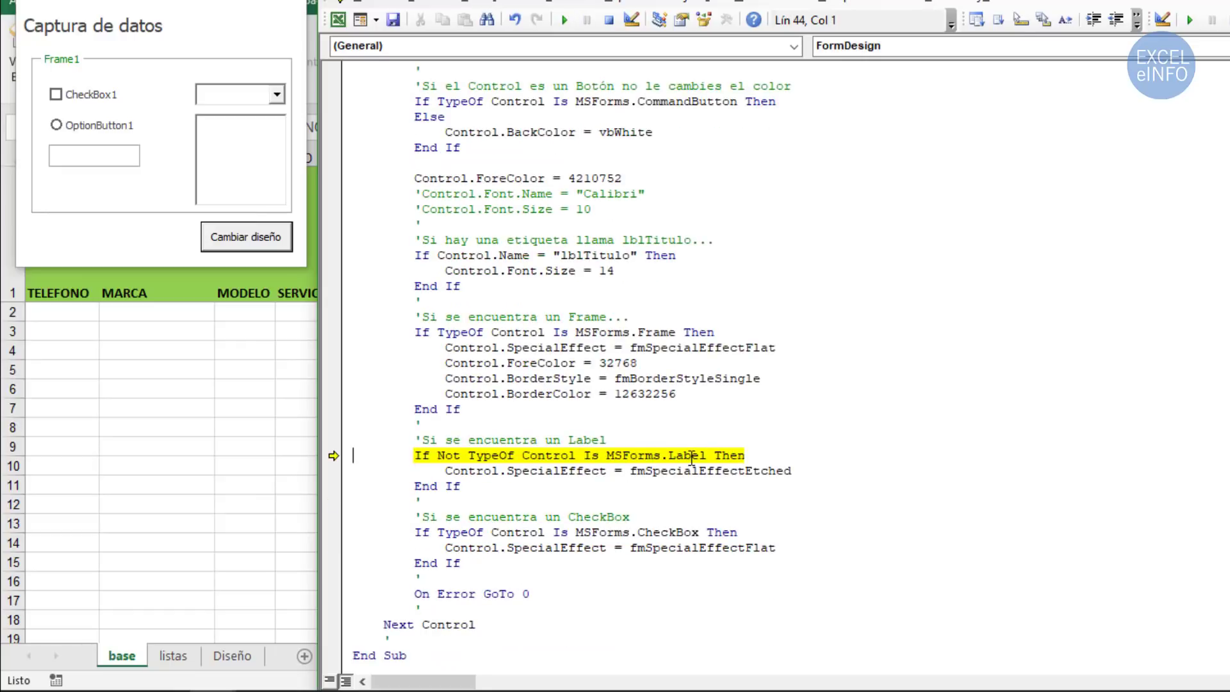
pyautogui.press('F8')
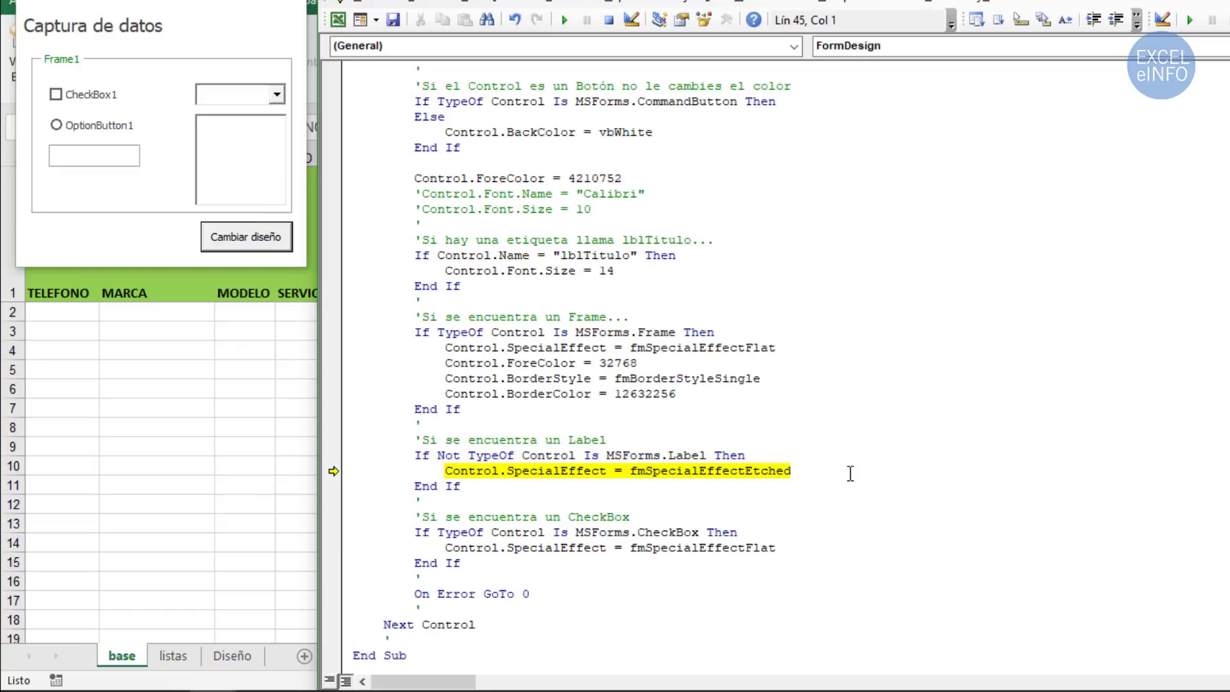
pyautogui.moveTo(850, 472); pyautogui.dragTo(443, 470)
pyautogui.click(846, 468)
pyautogui.press('F8')
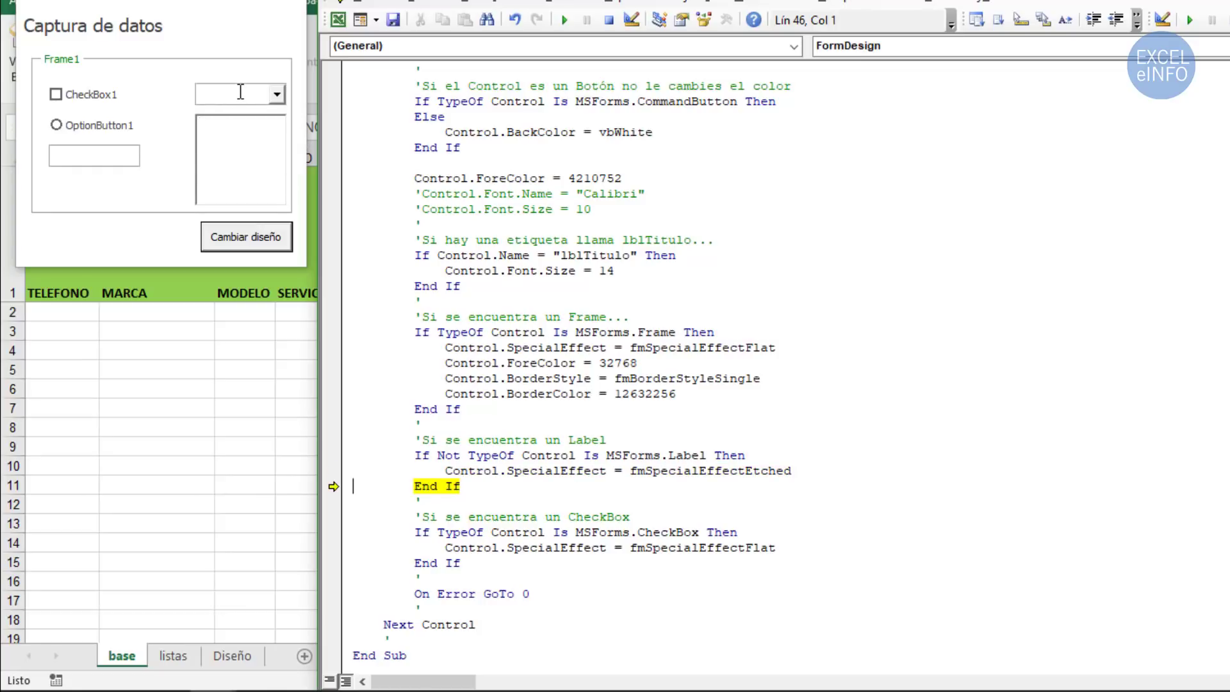
pyautogui.press('F8')
pyautogui.press('F8')
pyautogui.press('F8')
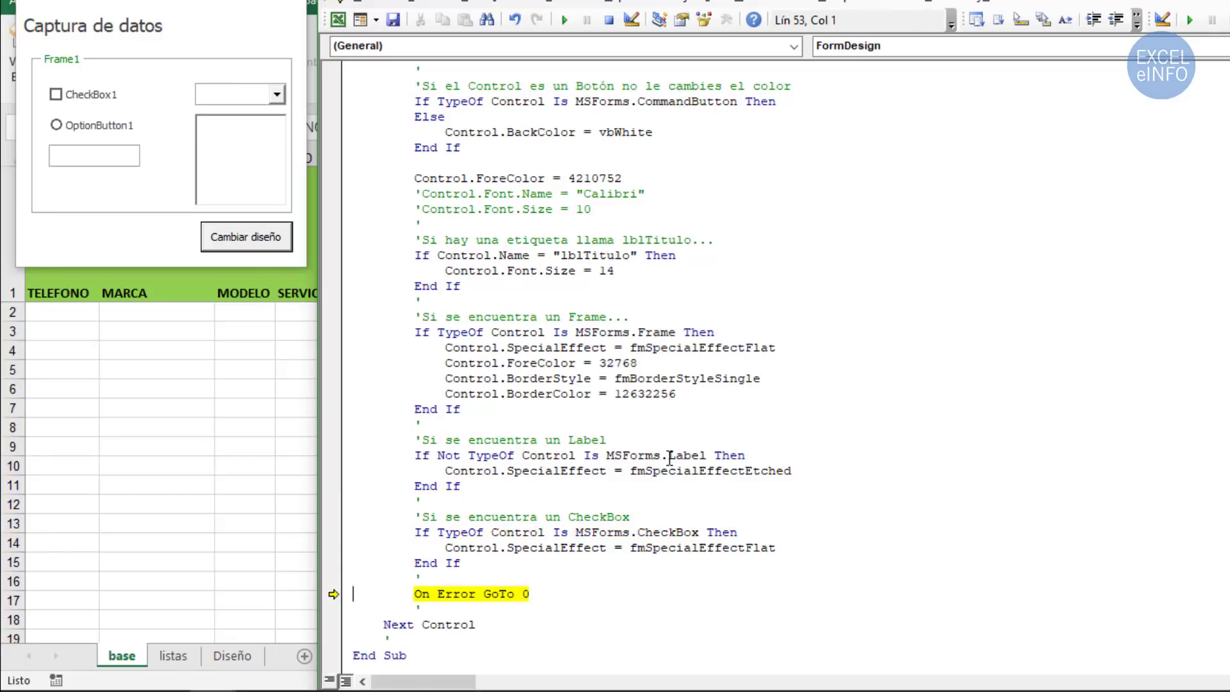
pyautogui.press('F8')
pyautogui.press('F8')
pyautogui.press('F8')
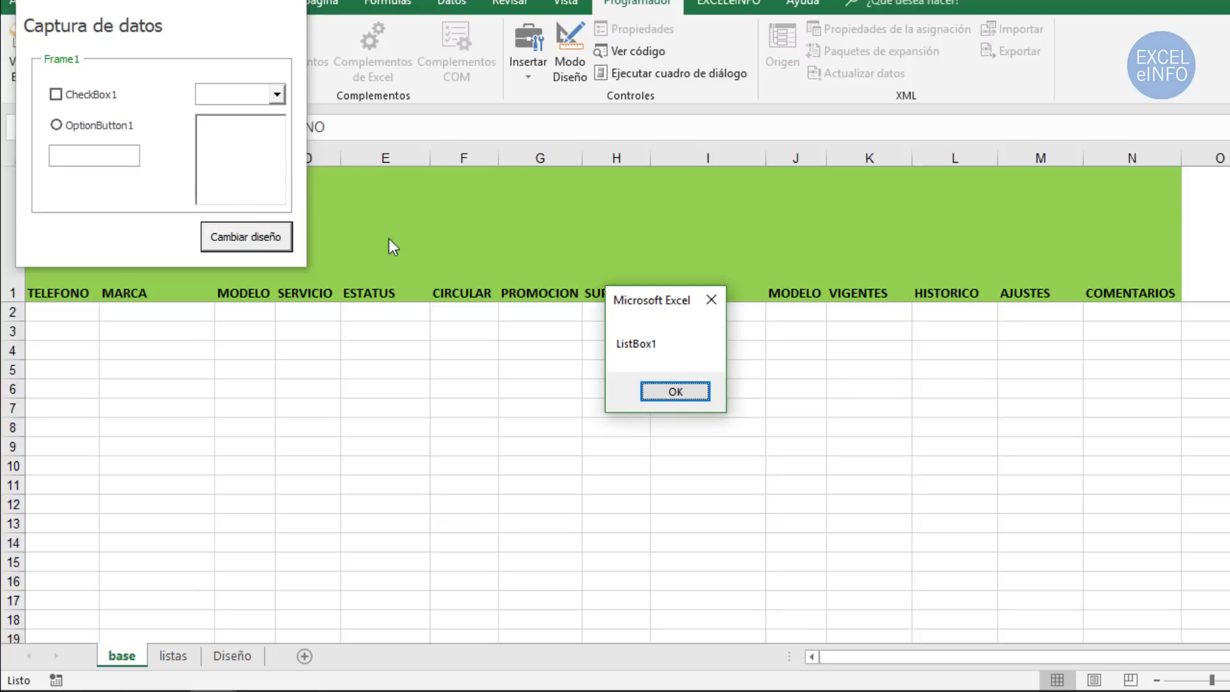
pyautogui.click(687, 391)
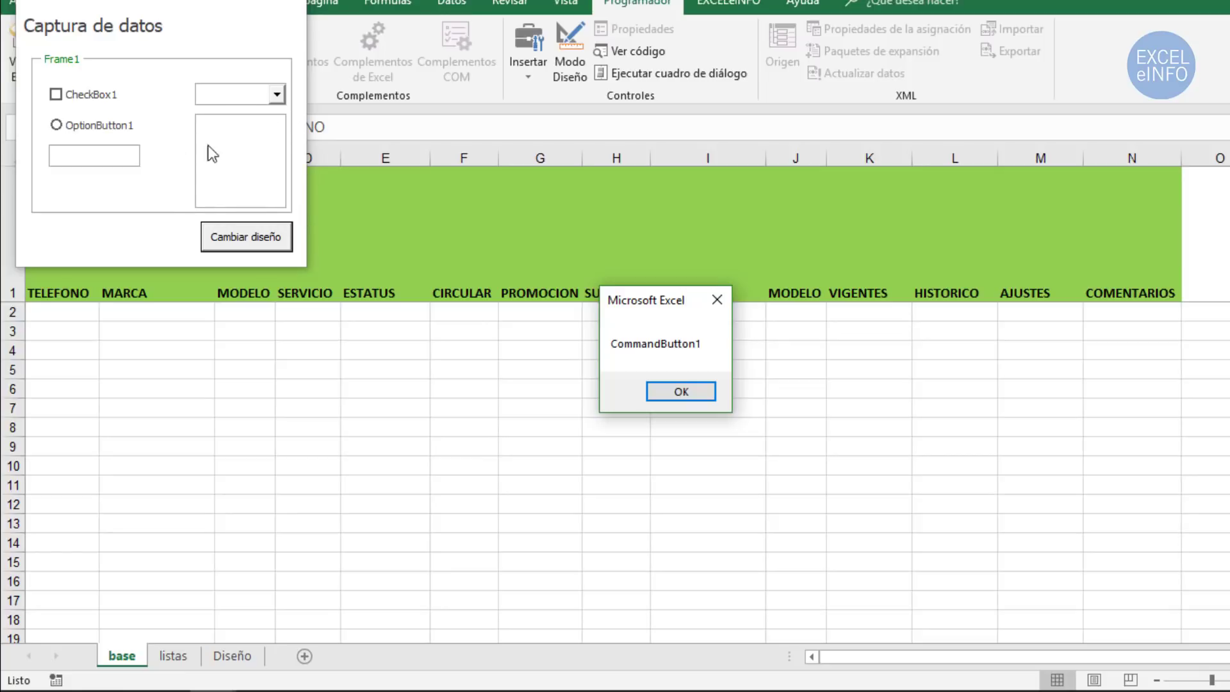
pyautogui.click(708, 397)
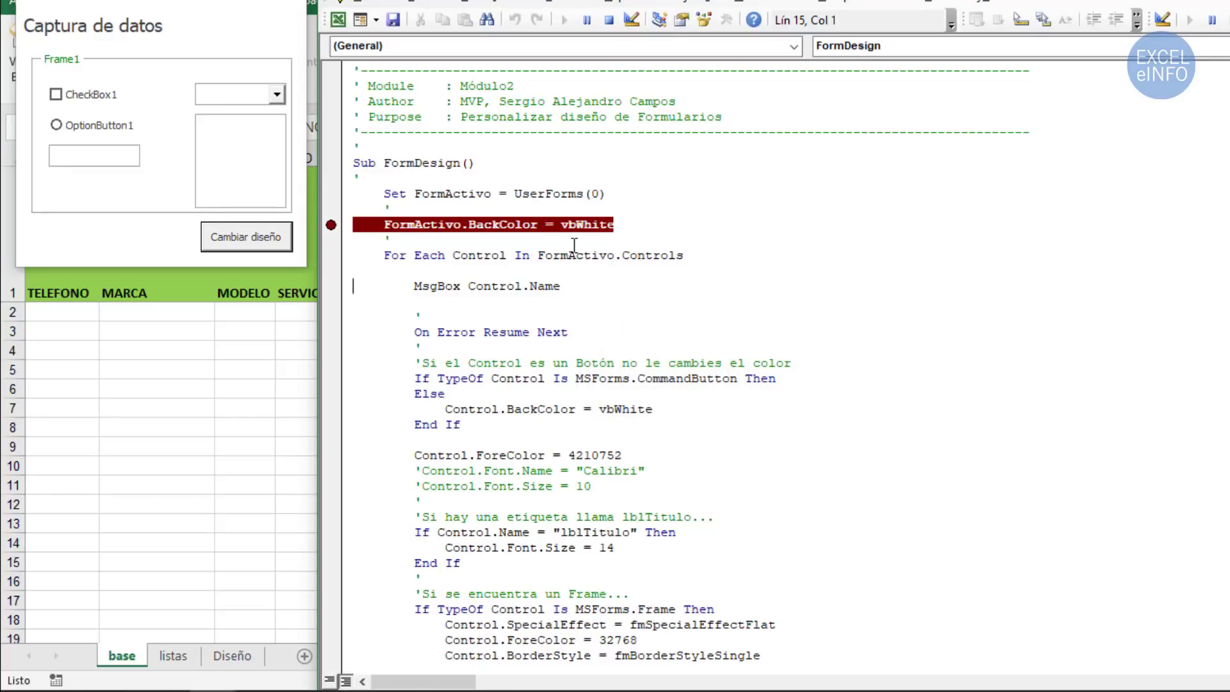
# - Bring the workbook and form to the front and point out the FormDesign macro name
pyautogui.click(158, 82)
pyautogui.write('Red')
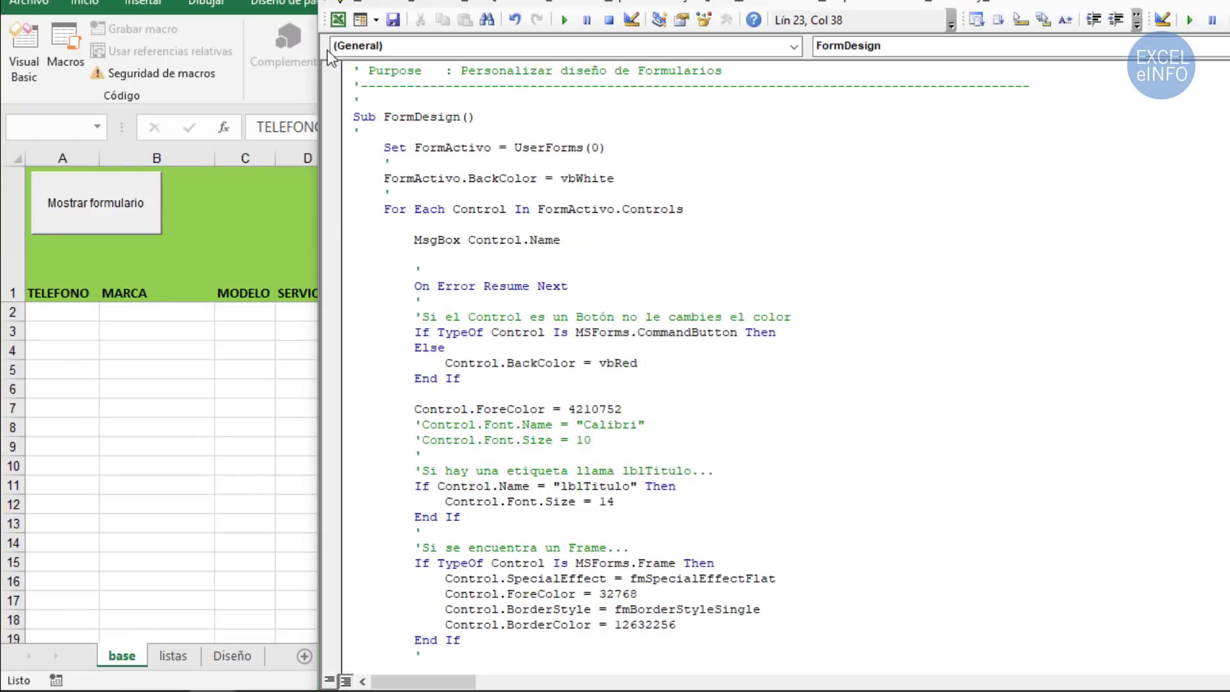
pyautogui.doubleClick(407, 118)
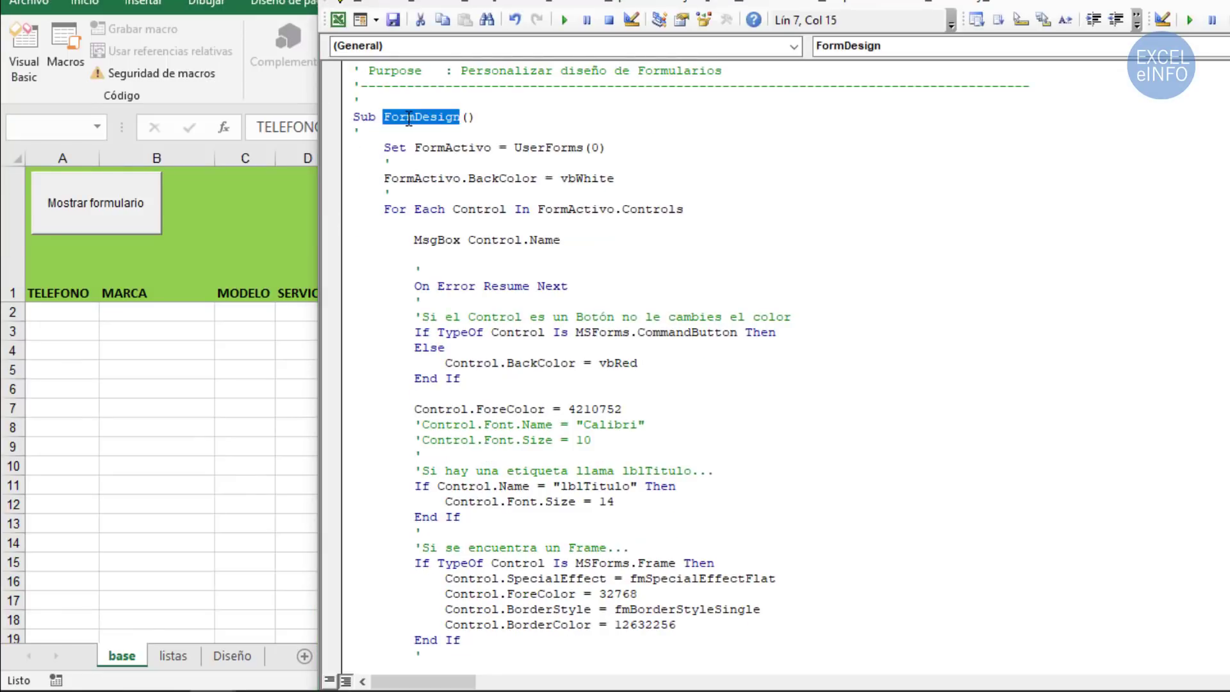
pyautogui.click(661, 274)
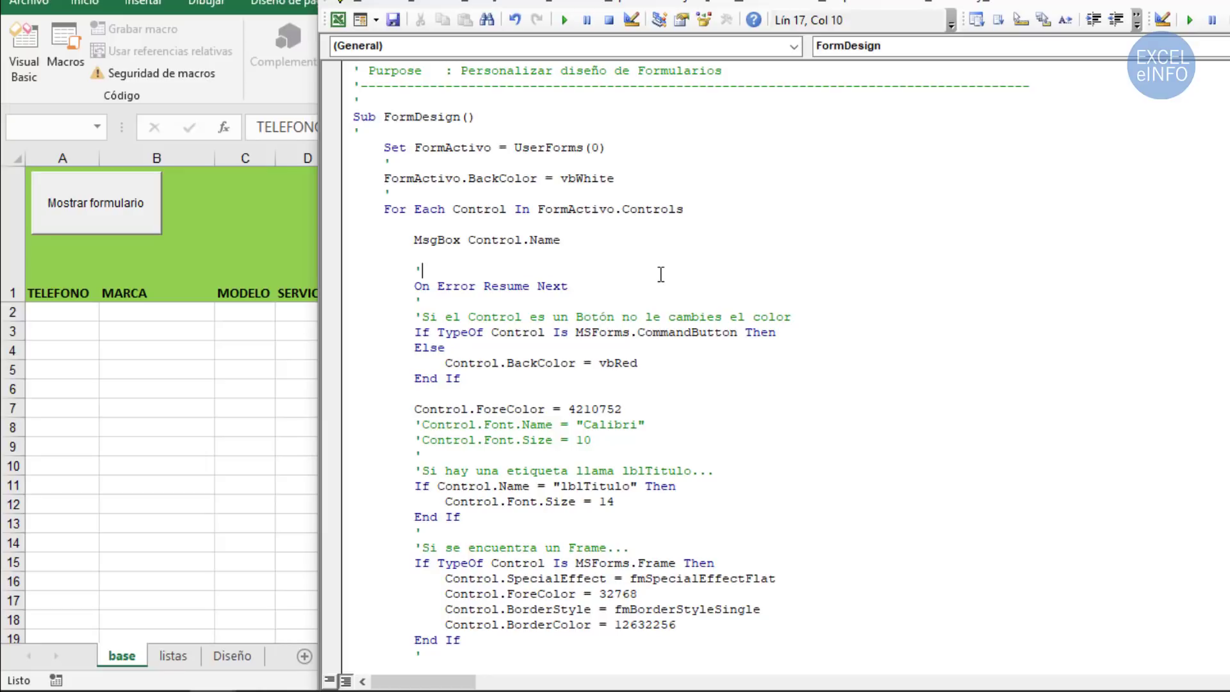
pyautogui.doubleClick(444, 117)
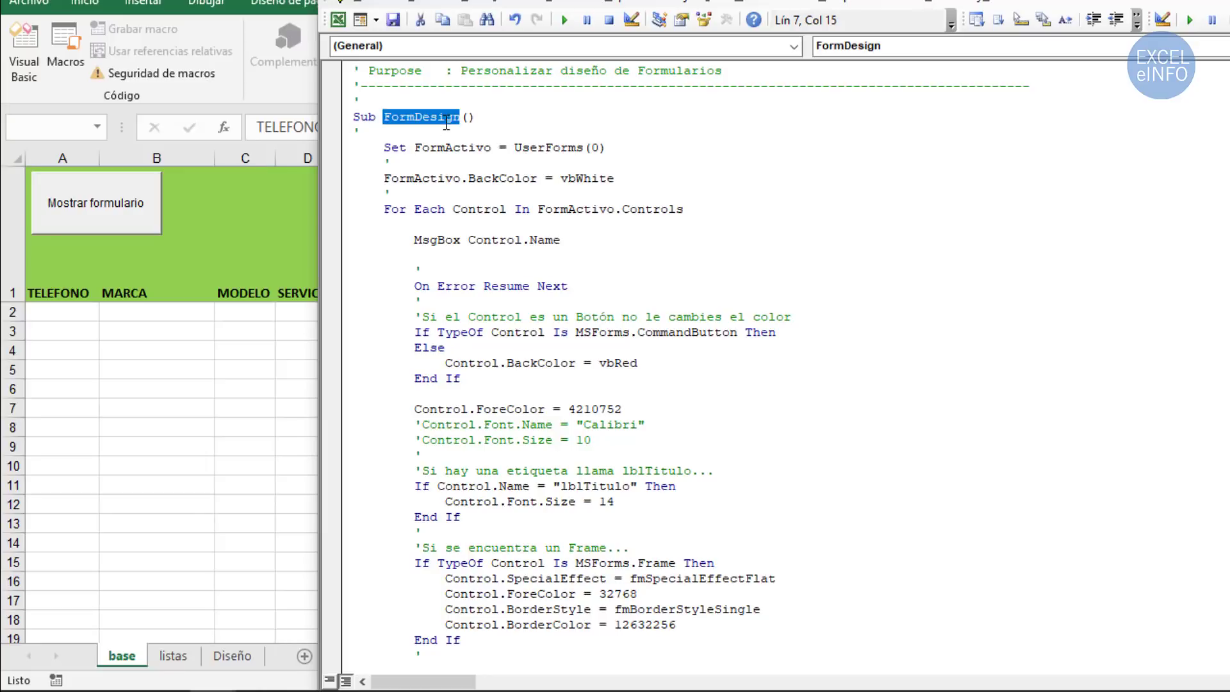
pyautogui.click(660, 470)
pyautogui.scroll(-2, 662, 478)
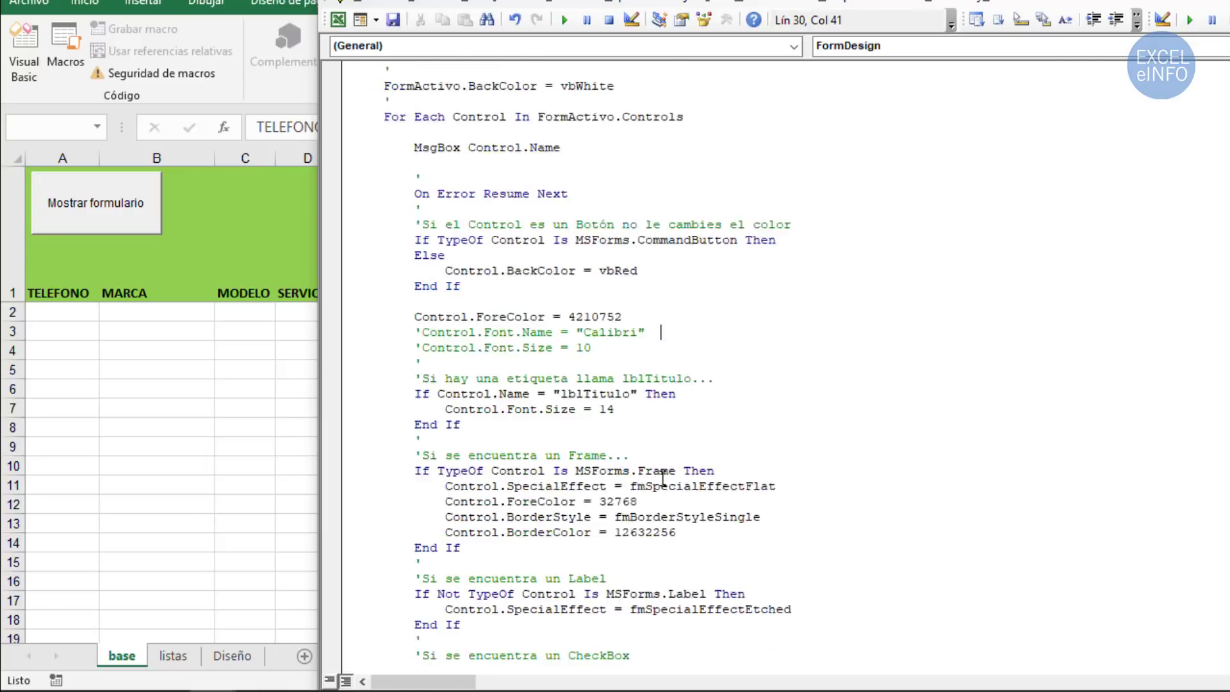
pyautogui.scroll(3, 662, 478)
# - Open and close the EXCELeINFO Archivos tool 'Guardar hojas en archivos separados'
pyautogui.click(269, 351)
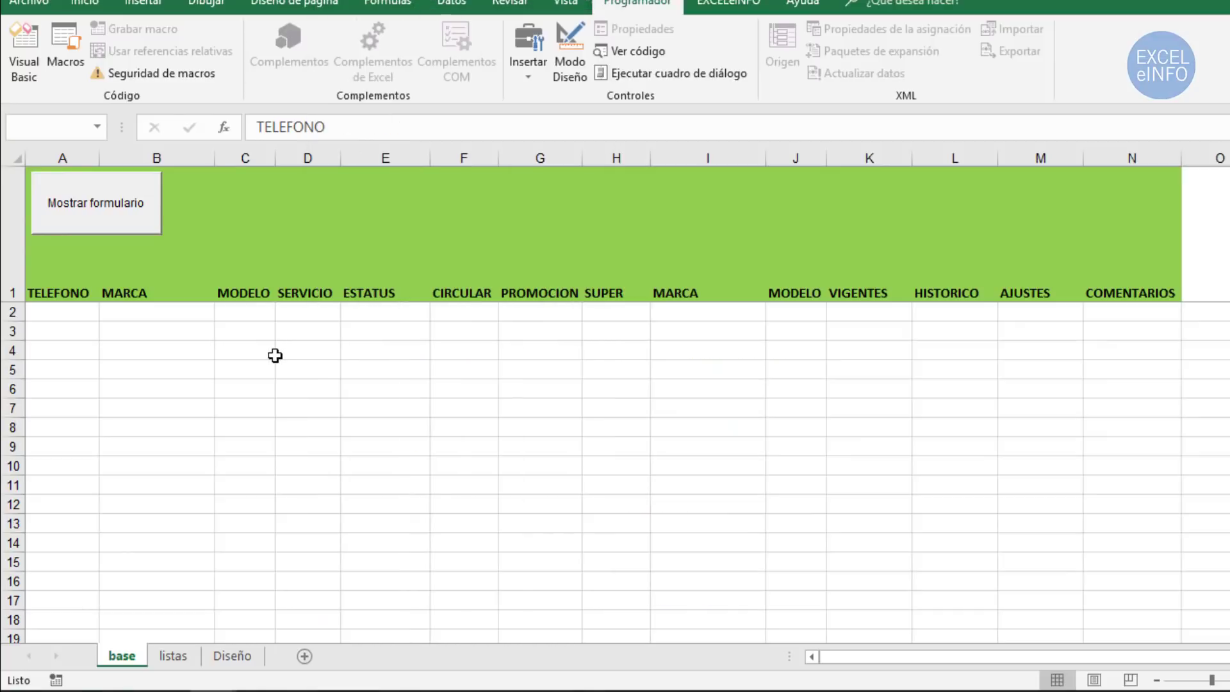
pyautogui.click(728, 3)
pyautogui.click(434, 48)
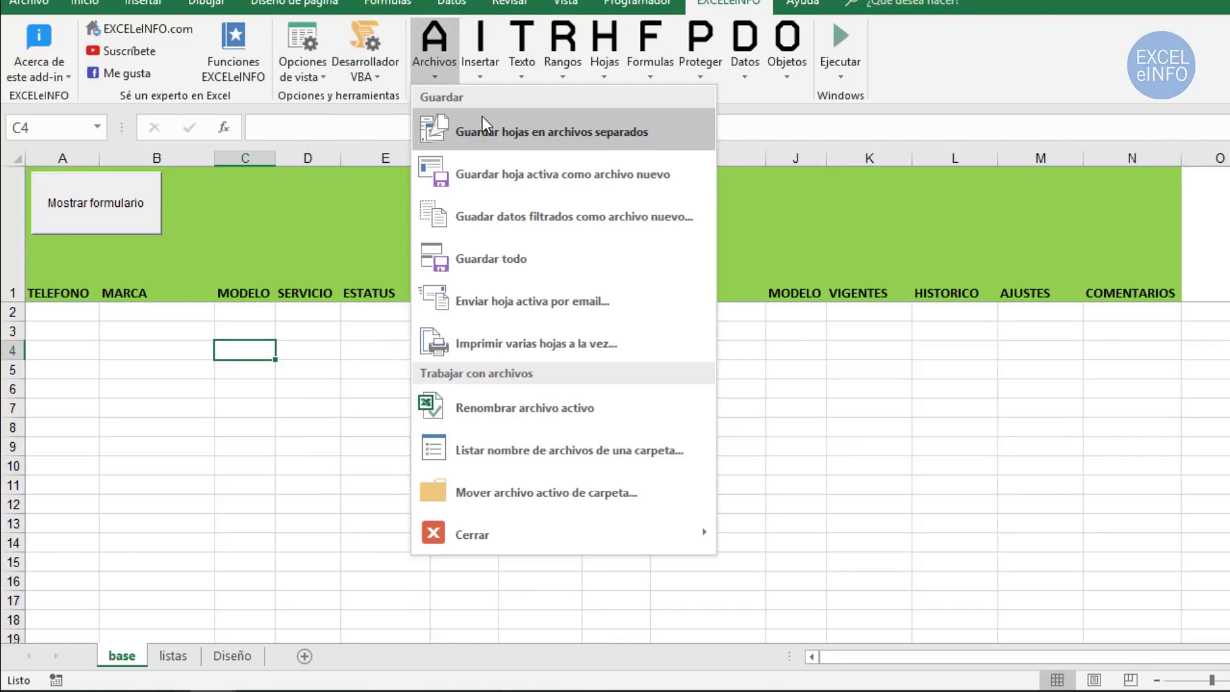
pyautogui.click(485, 121)
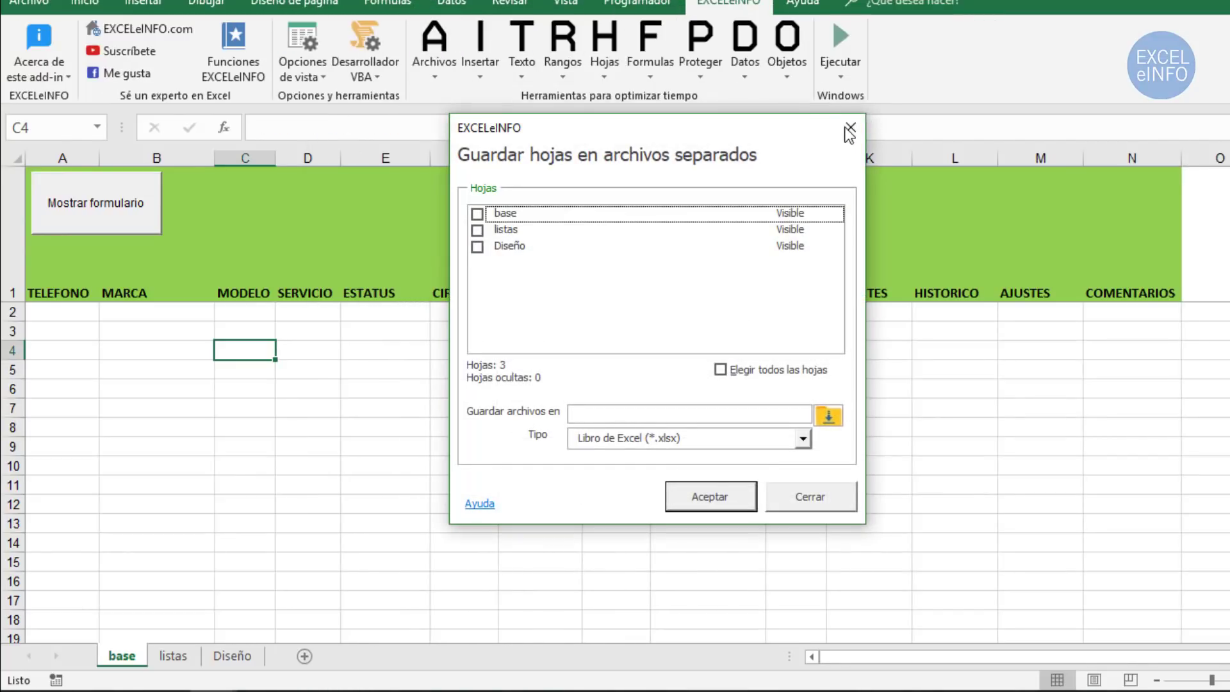
pyautogui.click(853, 128)
# - Preview 'Cambiar color a etiquetas', then open 'Mensaje personalizado en fórmulas con error'
pyautogui.click(610, 59)
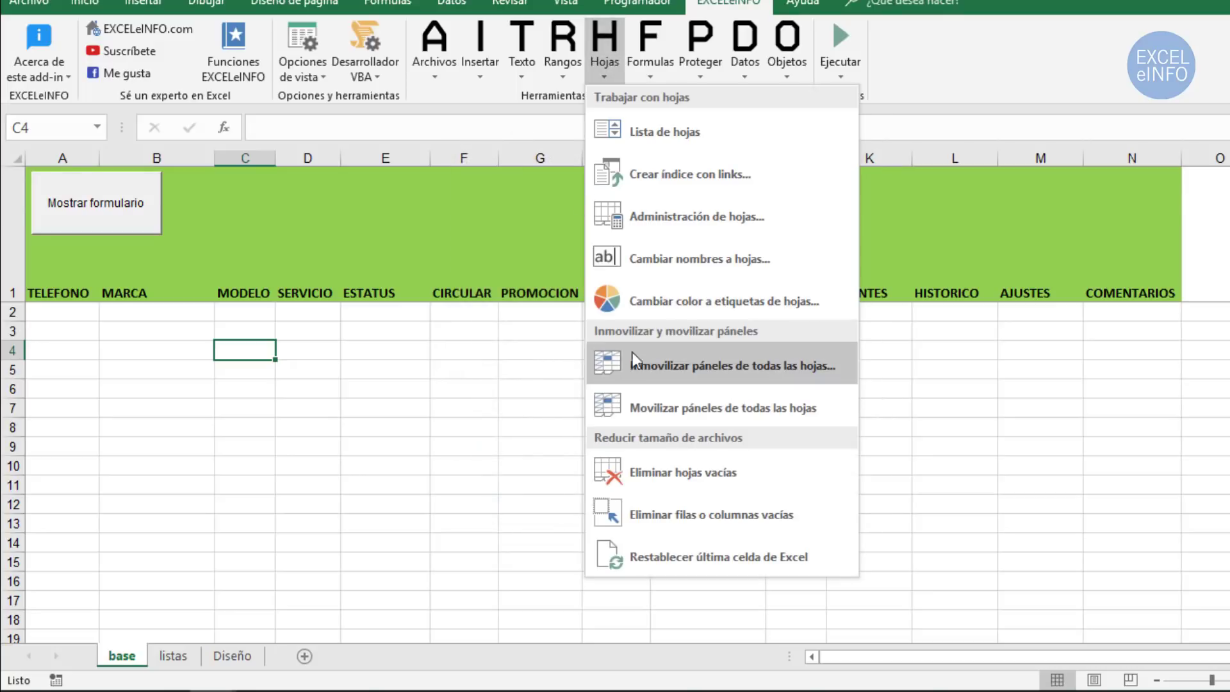
pyautogui.click(740, 302)
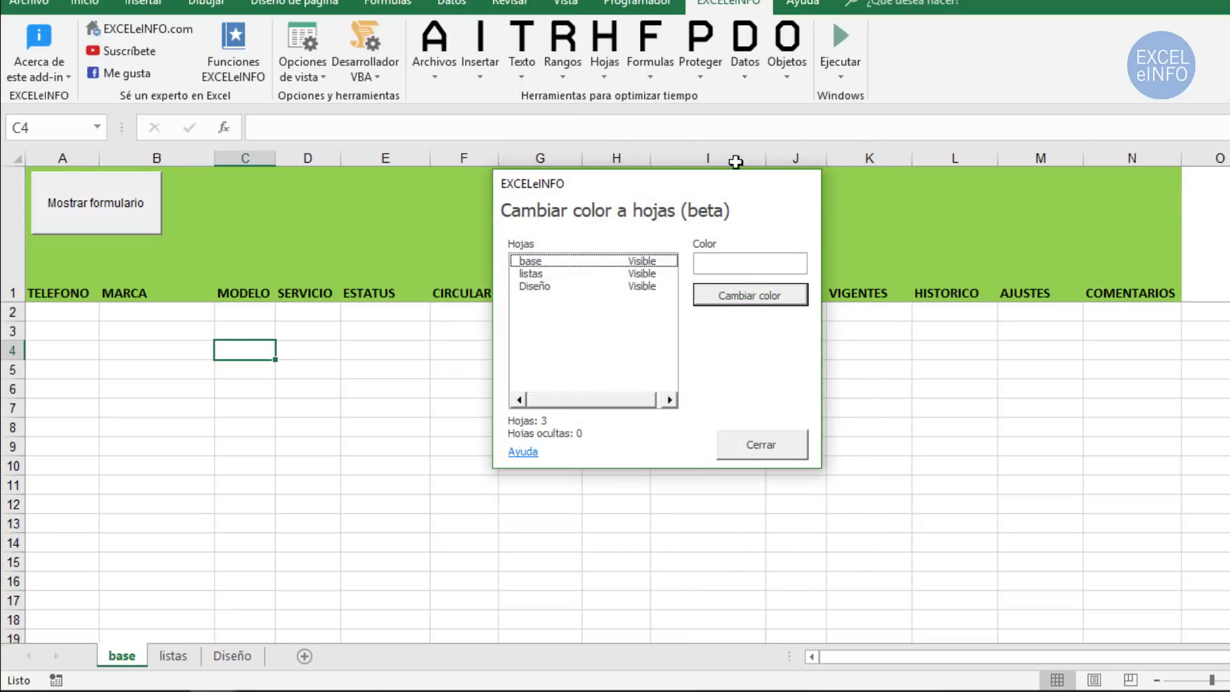
pyautogui.click(805, 182)
pyautogui.click(672, 70)
pyautogui.click(736, 136)
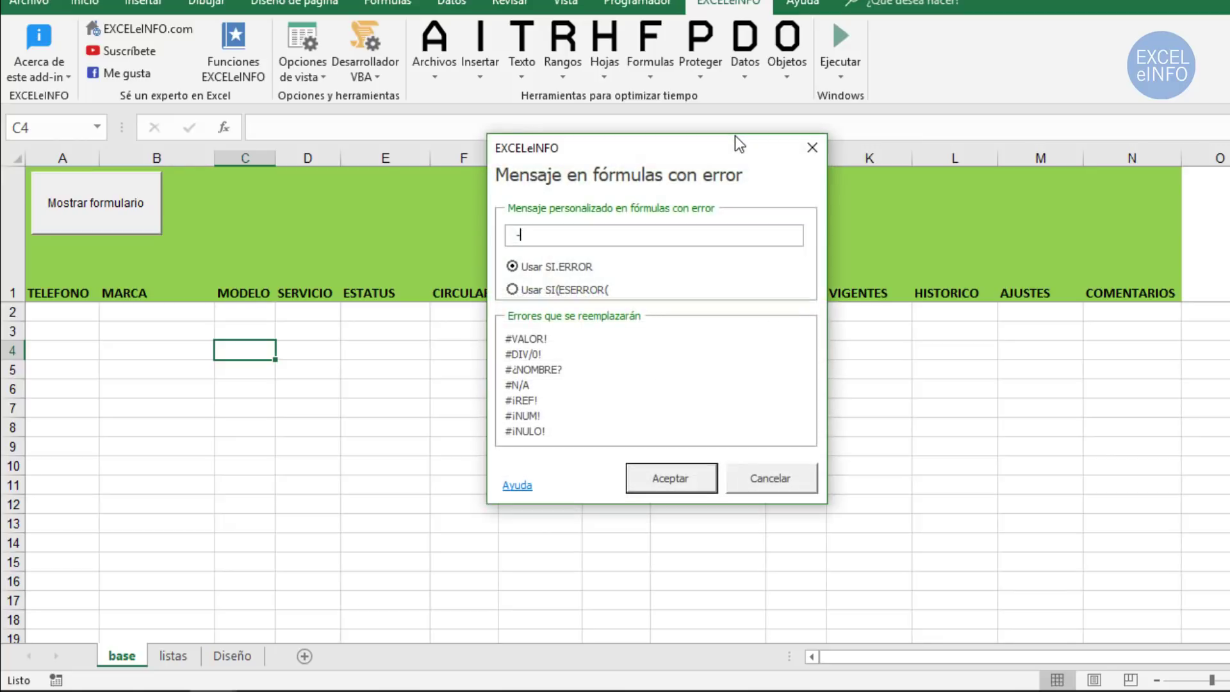